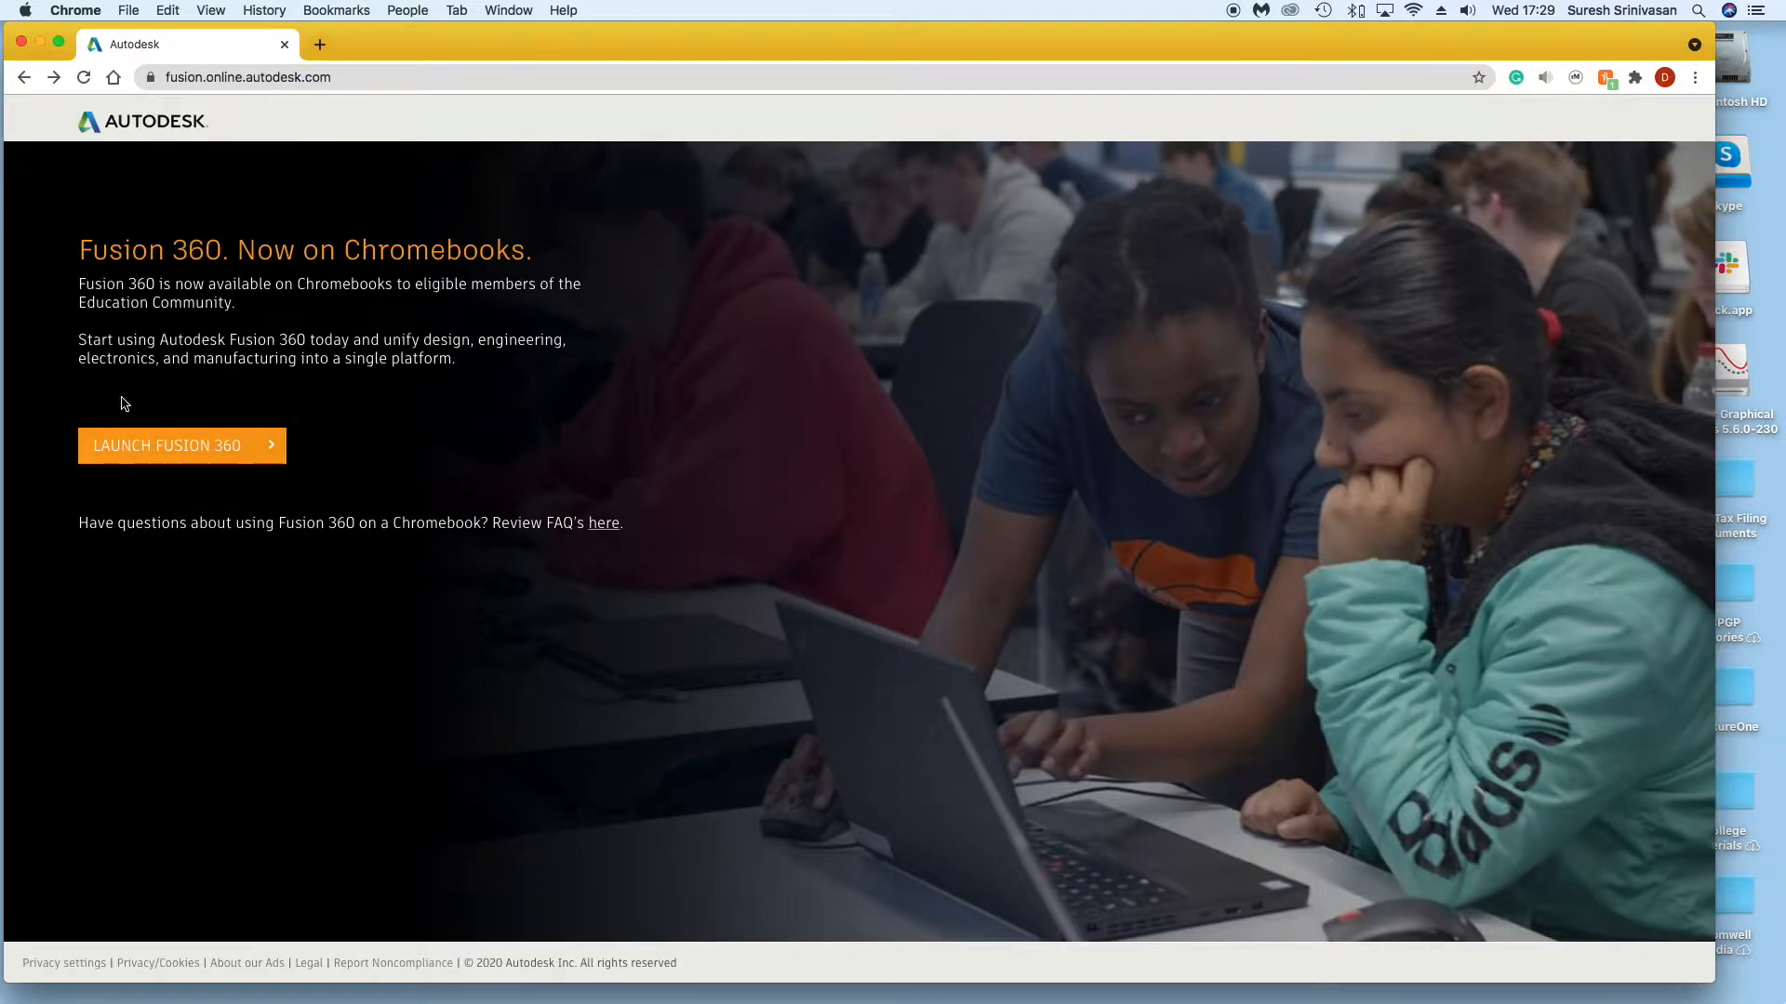
Step: Launch Fusion 360 online and sign in with the saved account e-mail, entering the account password wherever it is requested
{"action": "left_click", "coordinate": [181, 447]}
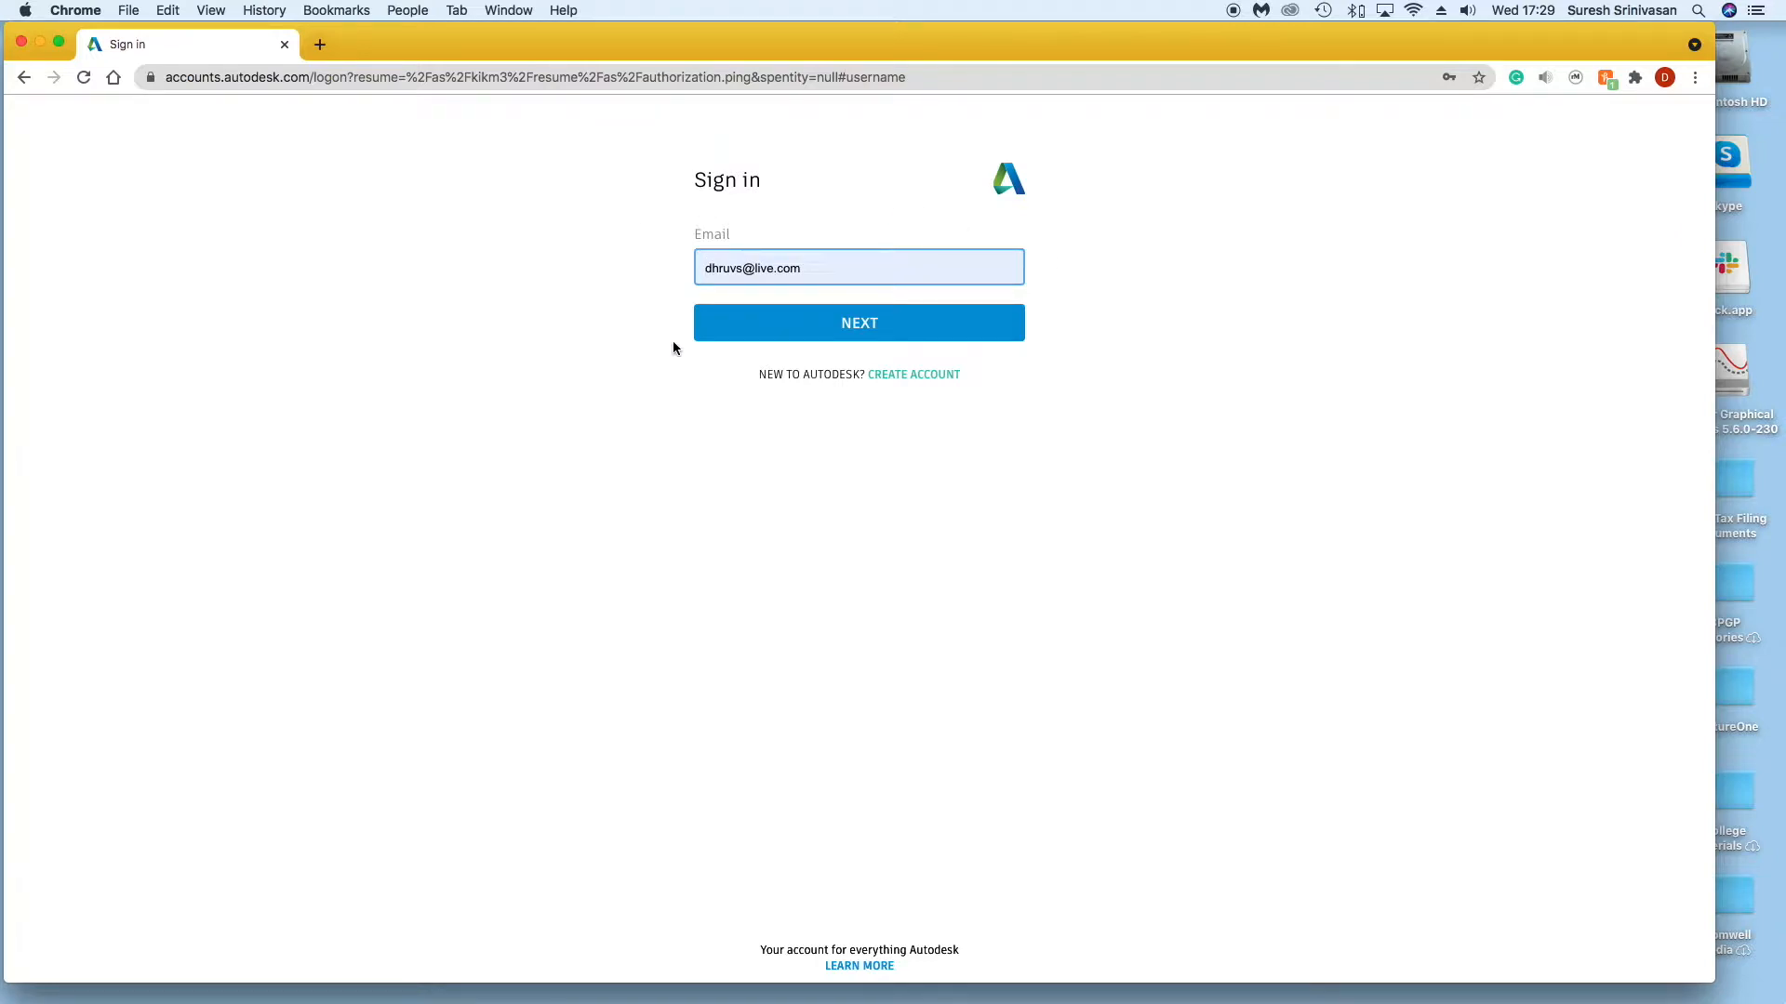
{"action": "left_click", "coordinate": [794, 328]}
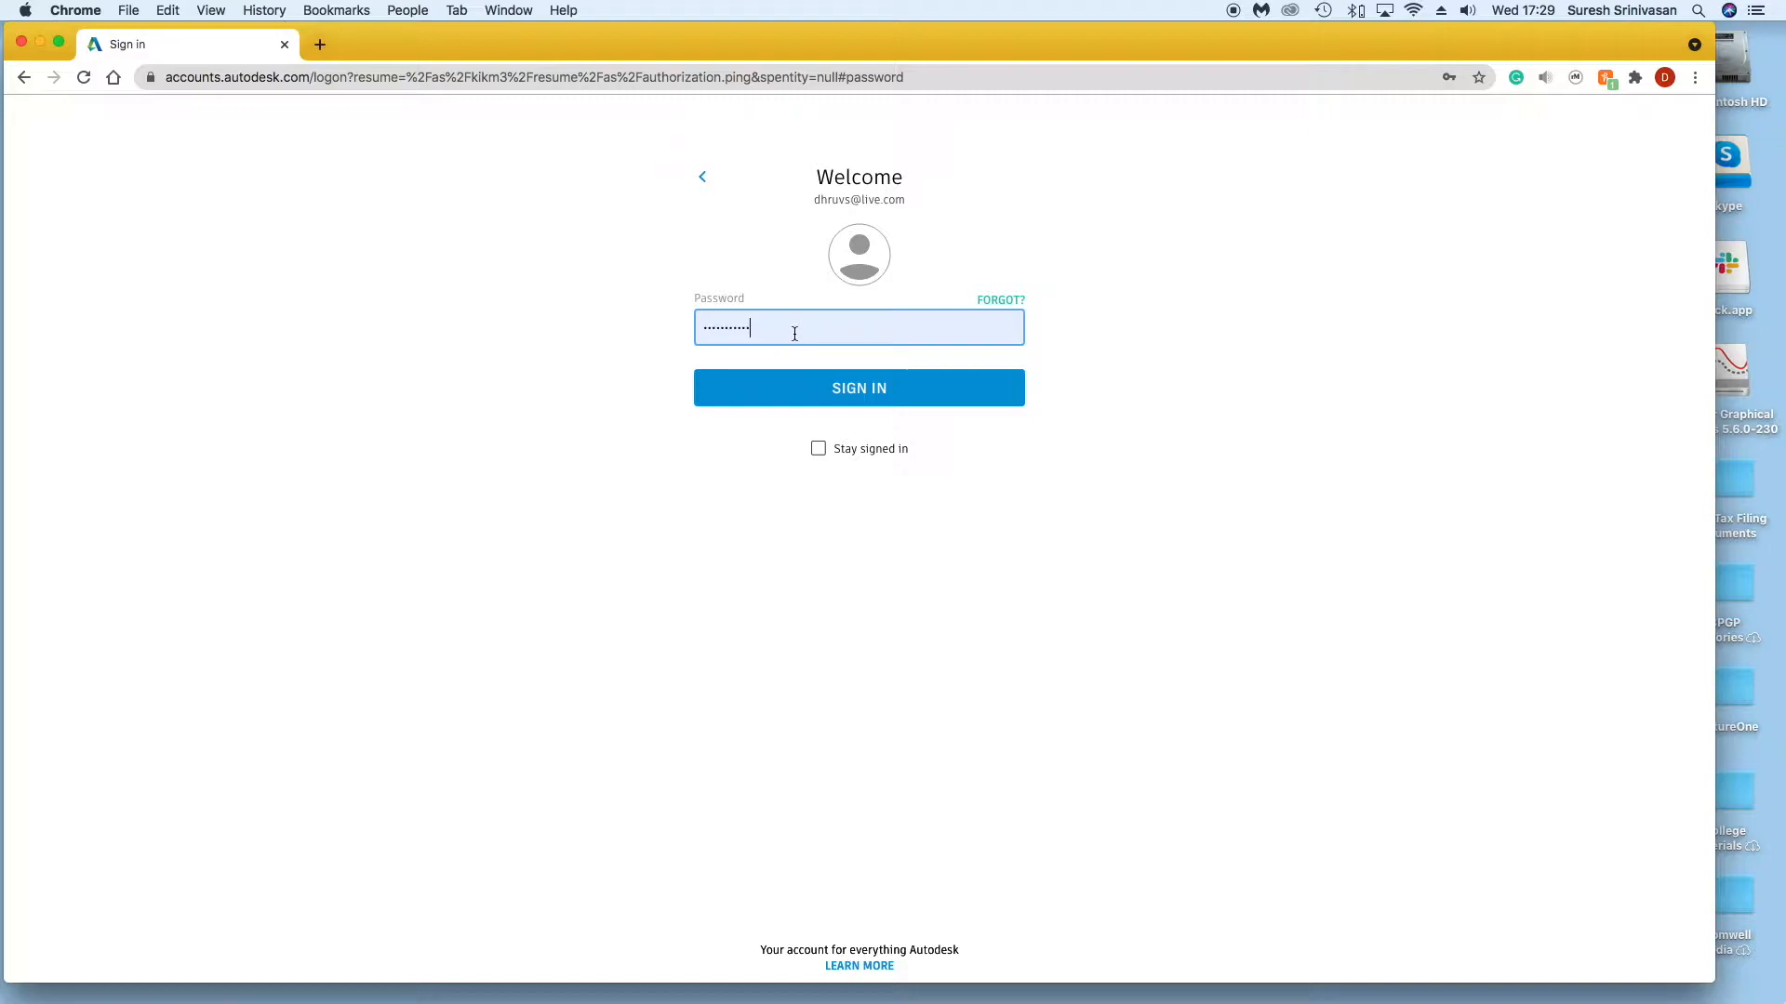
{"action": "left_click", "coordinate": [828, 407]}
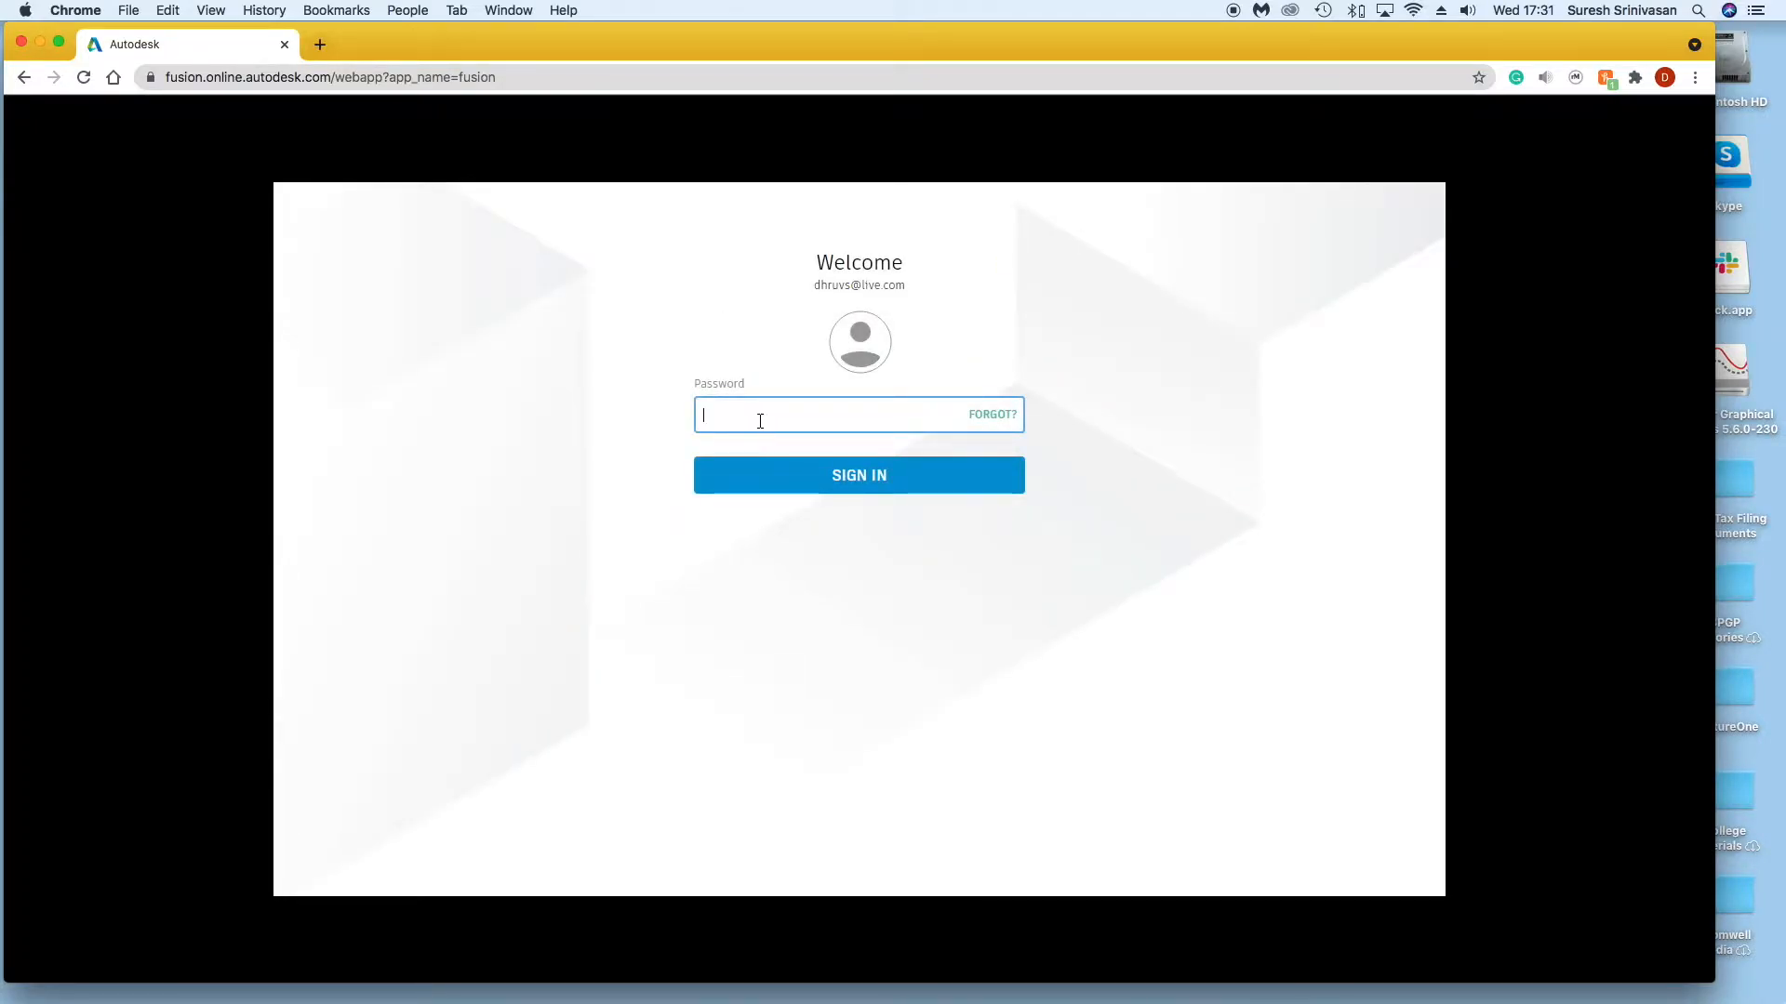
{"action": "type", "text": "•"}
{"action": "key", "text": "Return"}
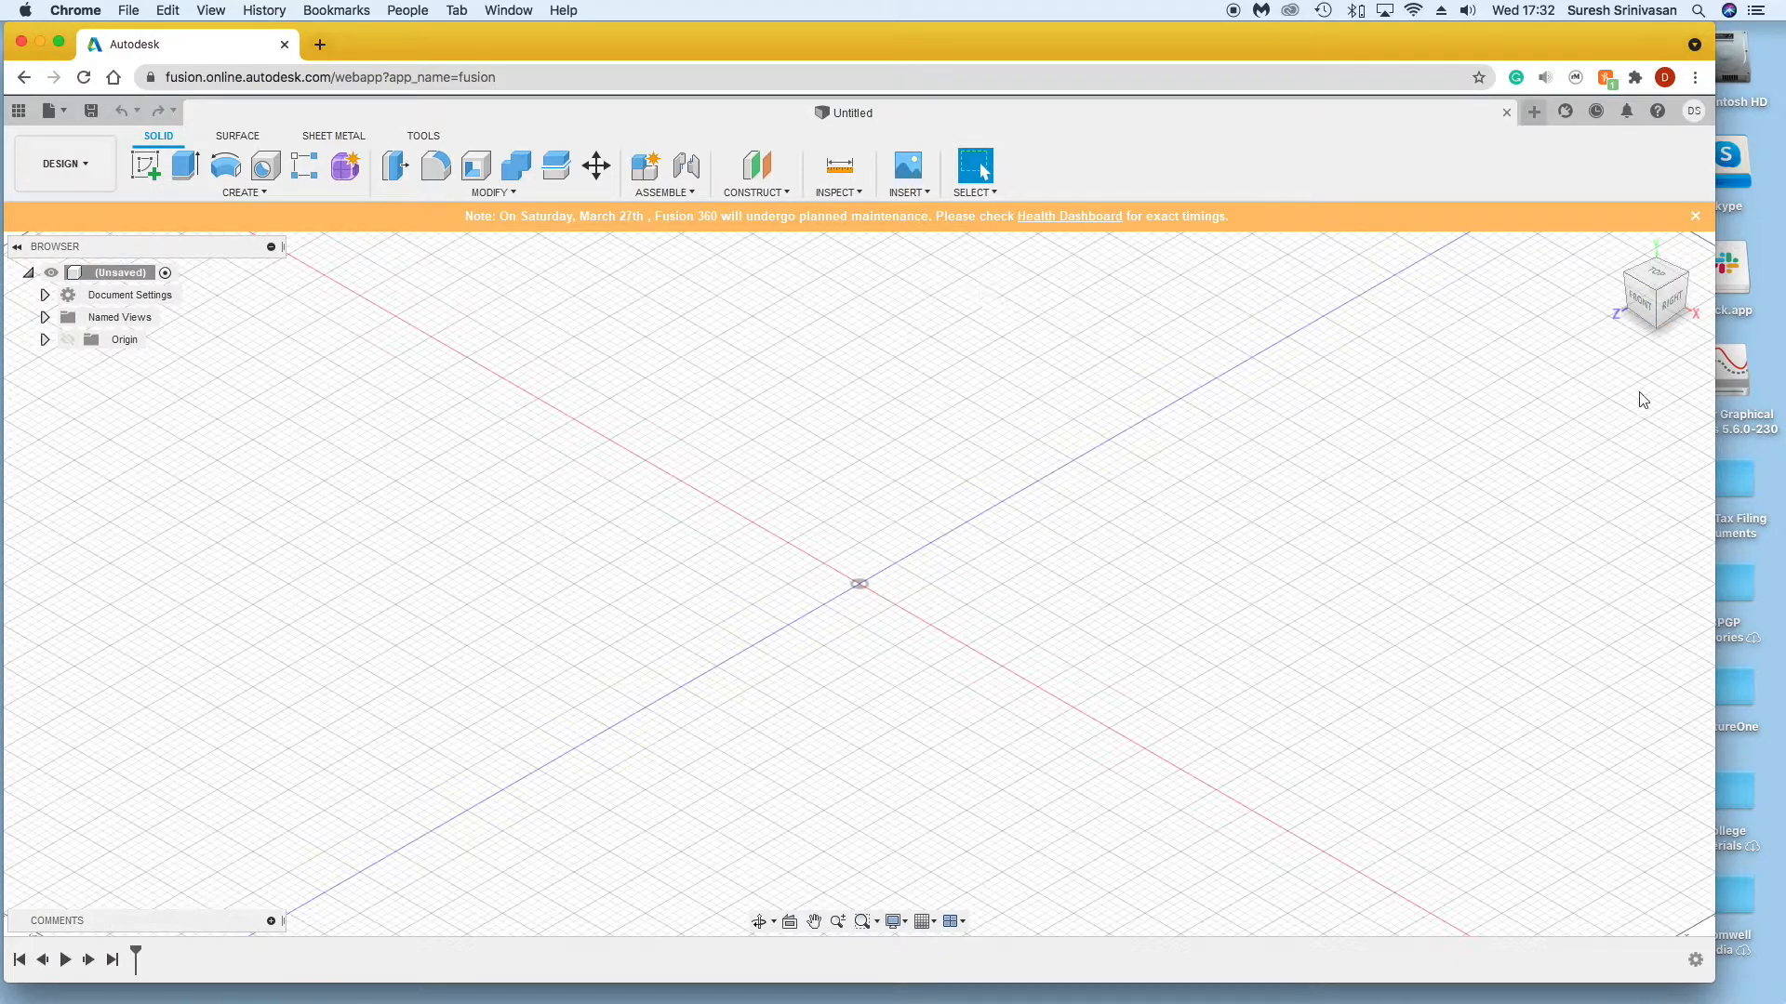
{"action": "left_click", "coordinate": [1674, 305]}
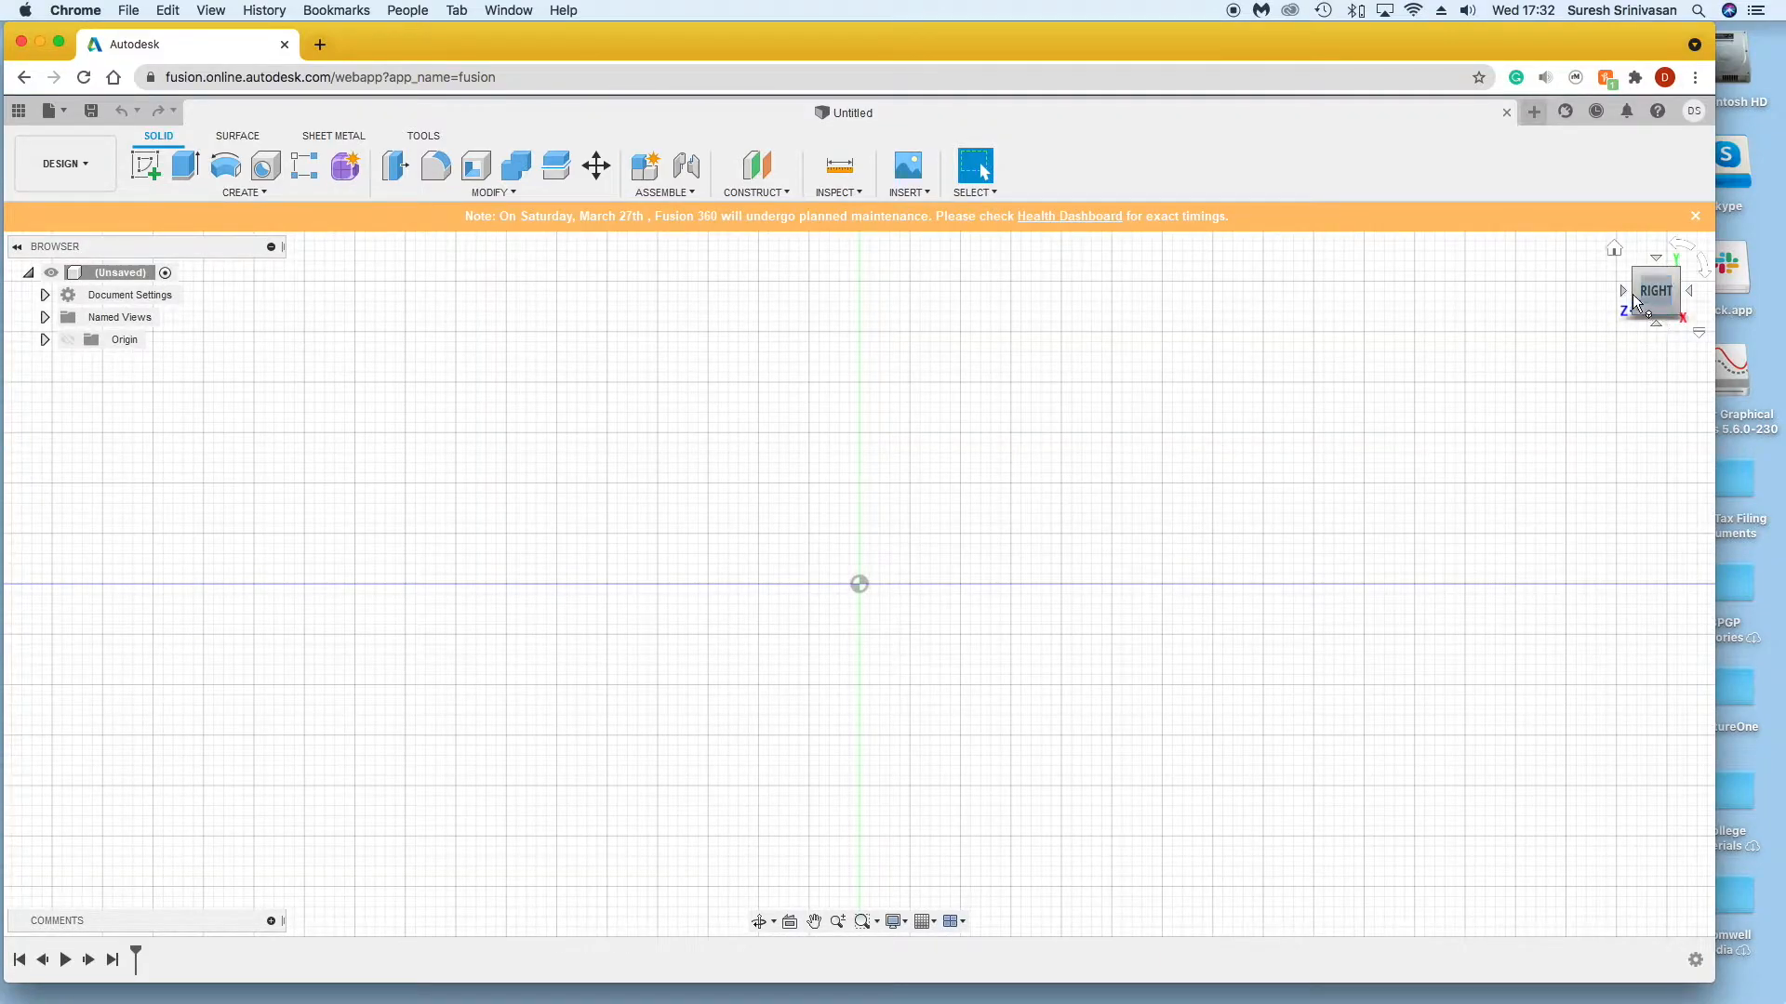
{"action": "left_click", "coordinate": [1655, 281]}
{"action": "left_click", "coordinate": [1658, 279]}
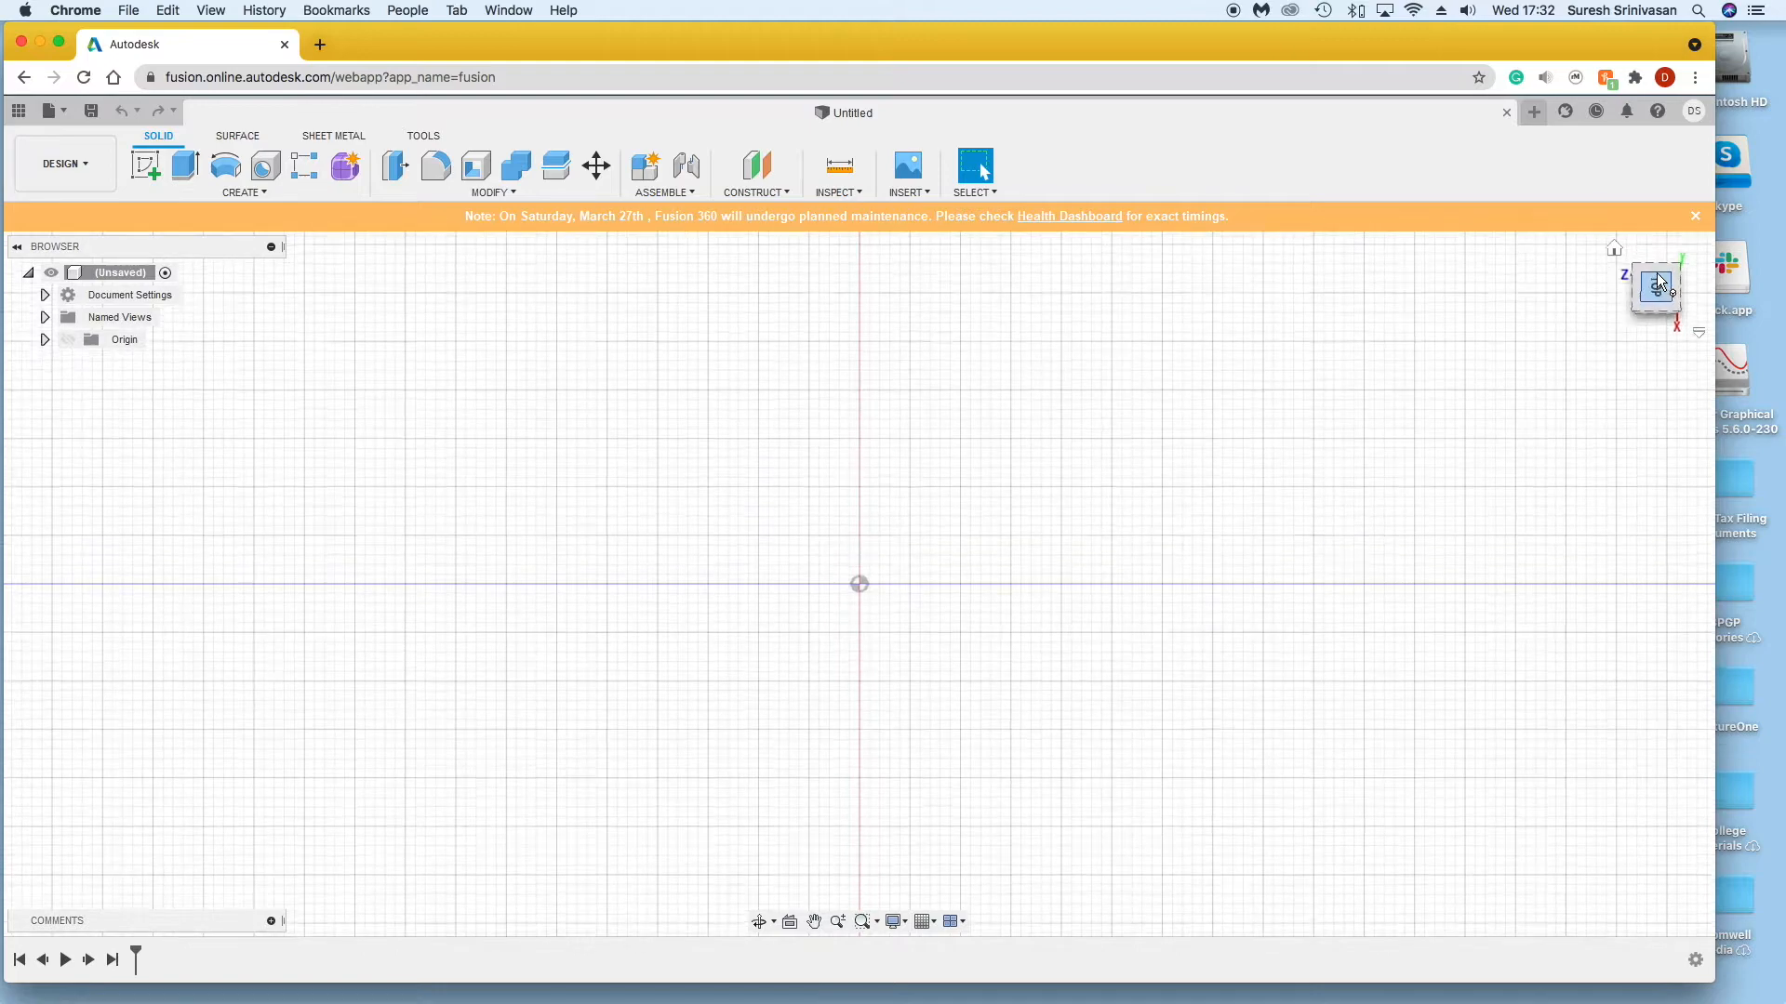
{"action": "left_click", "coordinate": [1639, 294]}
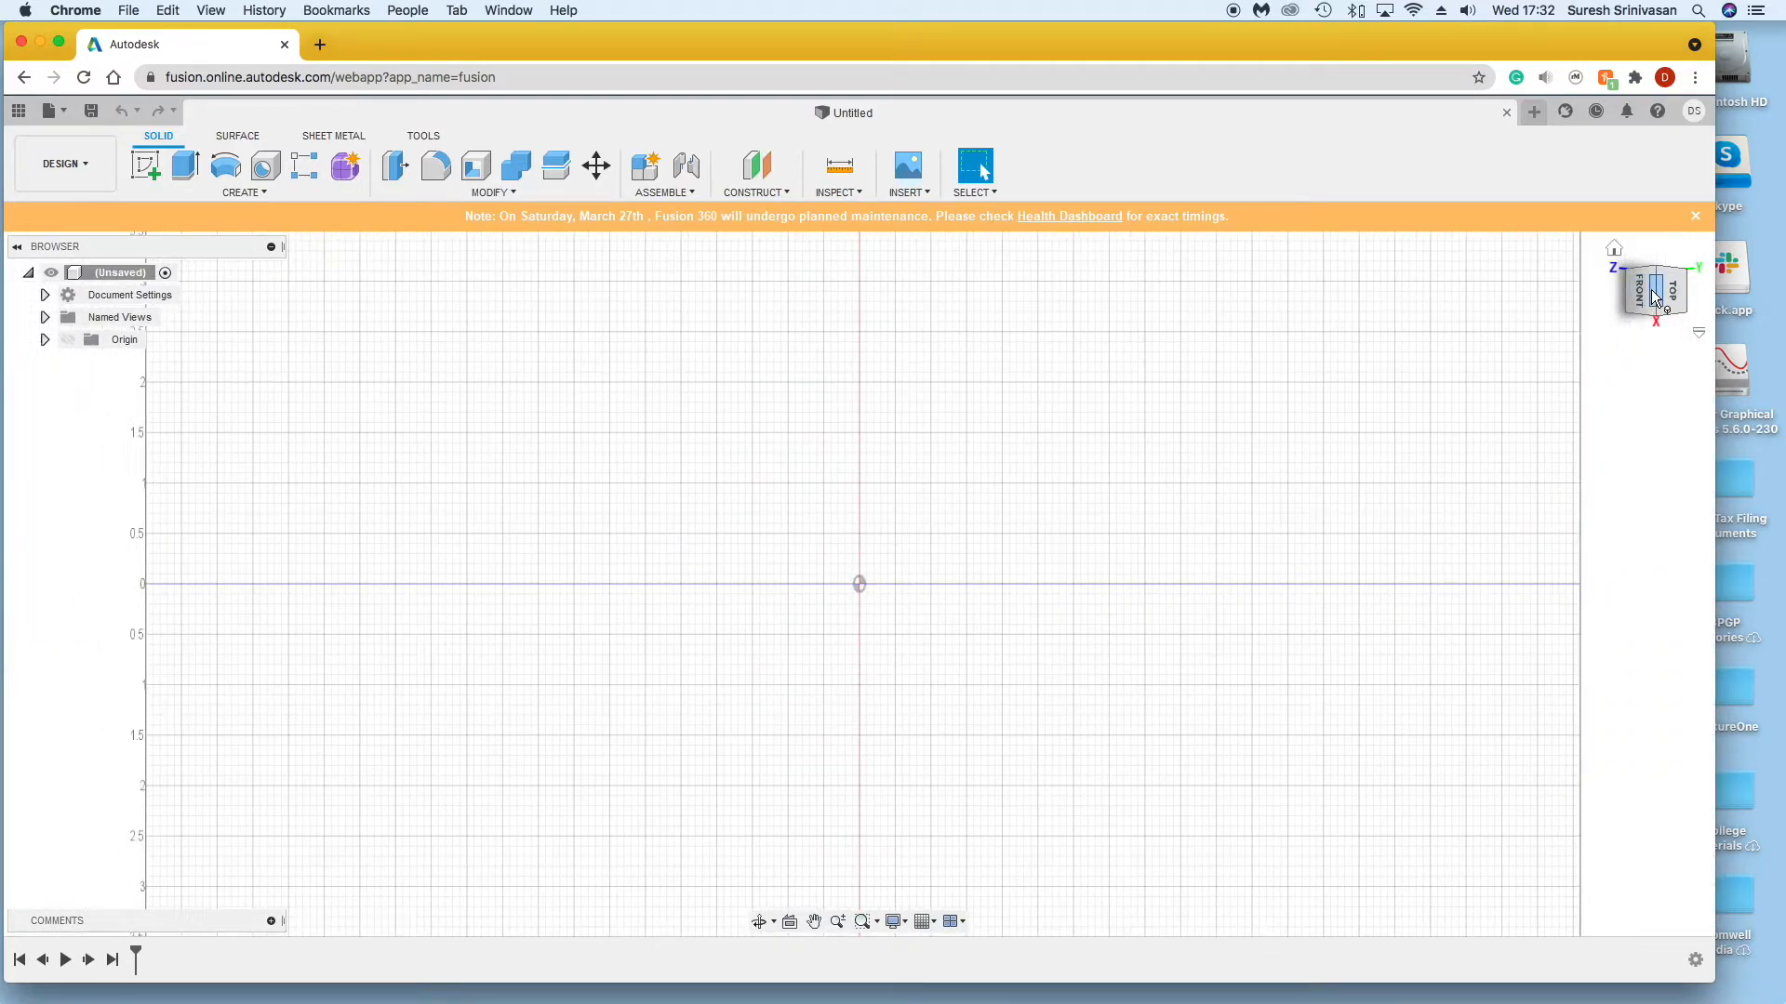
{"action": "mouse_move", "coordinate": [1673, 296]}
{"action": "left_mouse_down"}
{"action": "mouse_move", "coordinate": [1633, 273]}
{"action": "mouse_move", "coordinate": [1598, 280]}
{"action": "mouse_move", "coordinate": [1626, 256]}
{"action": "mouse_move", "coordinate": [1652, 307]}
{"action": "left_mouse_up"}
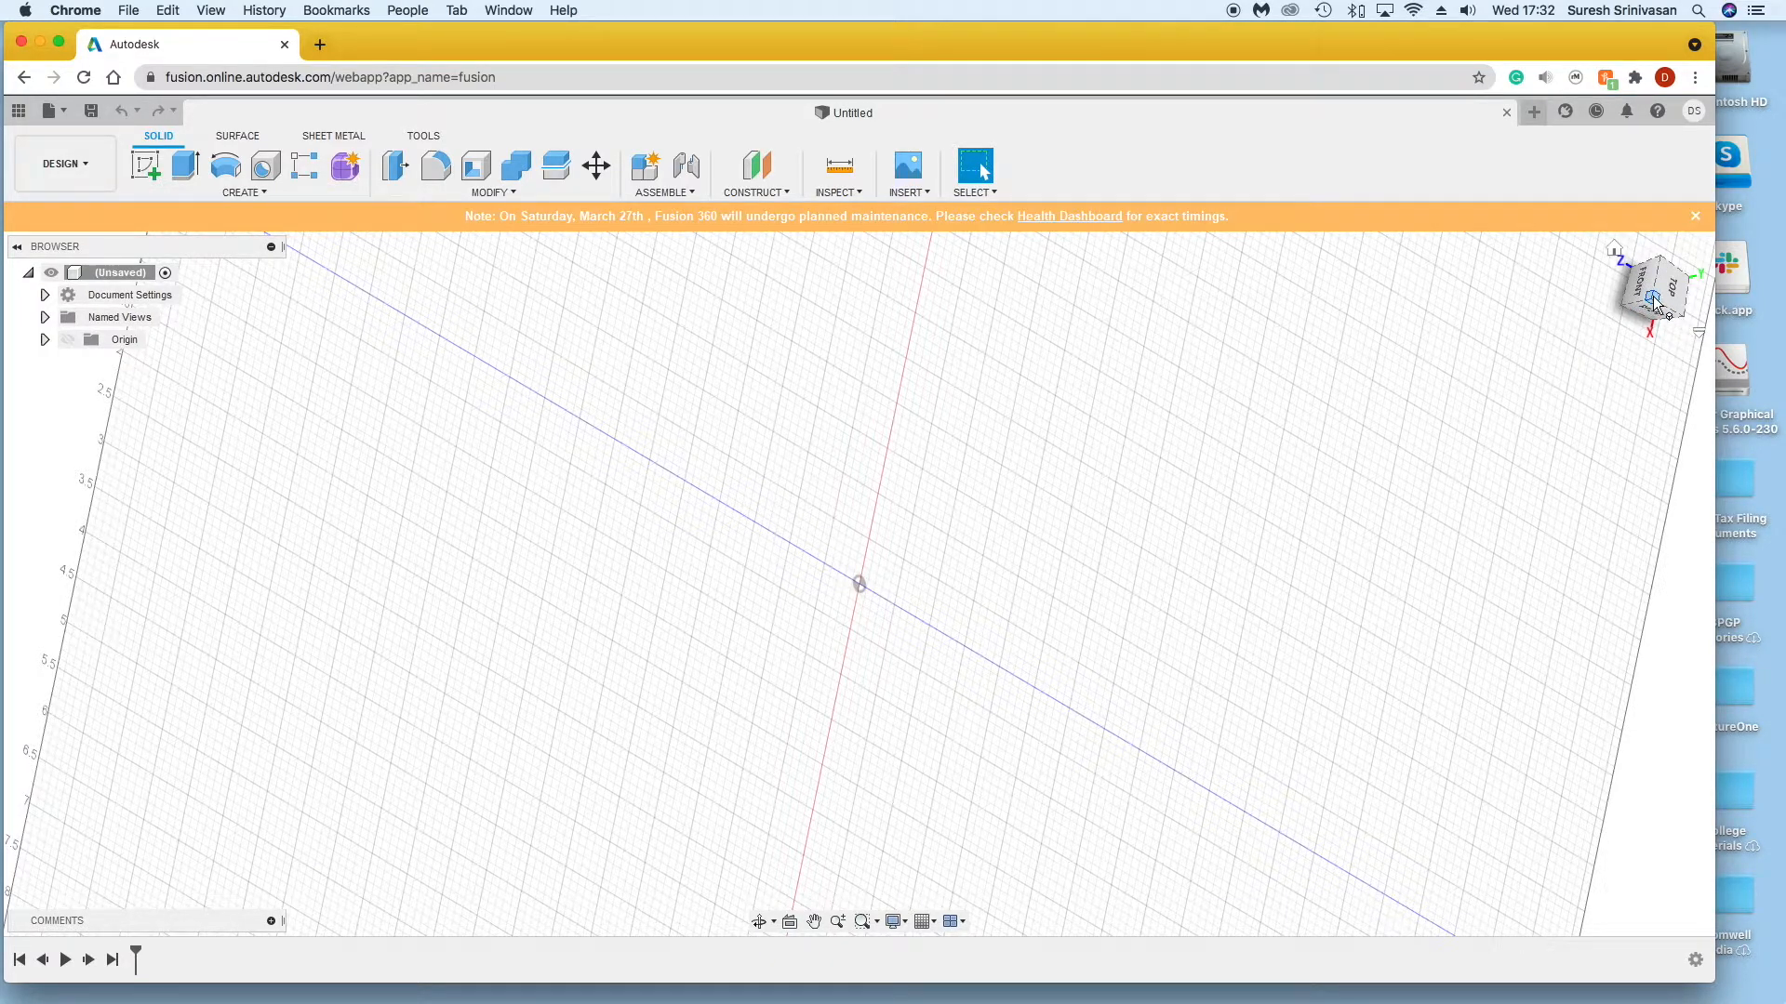
{"action": "left_click", "coordinate": [1615, 250]}
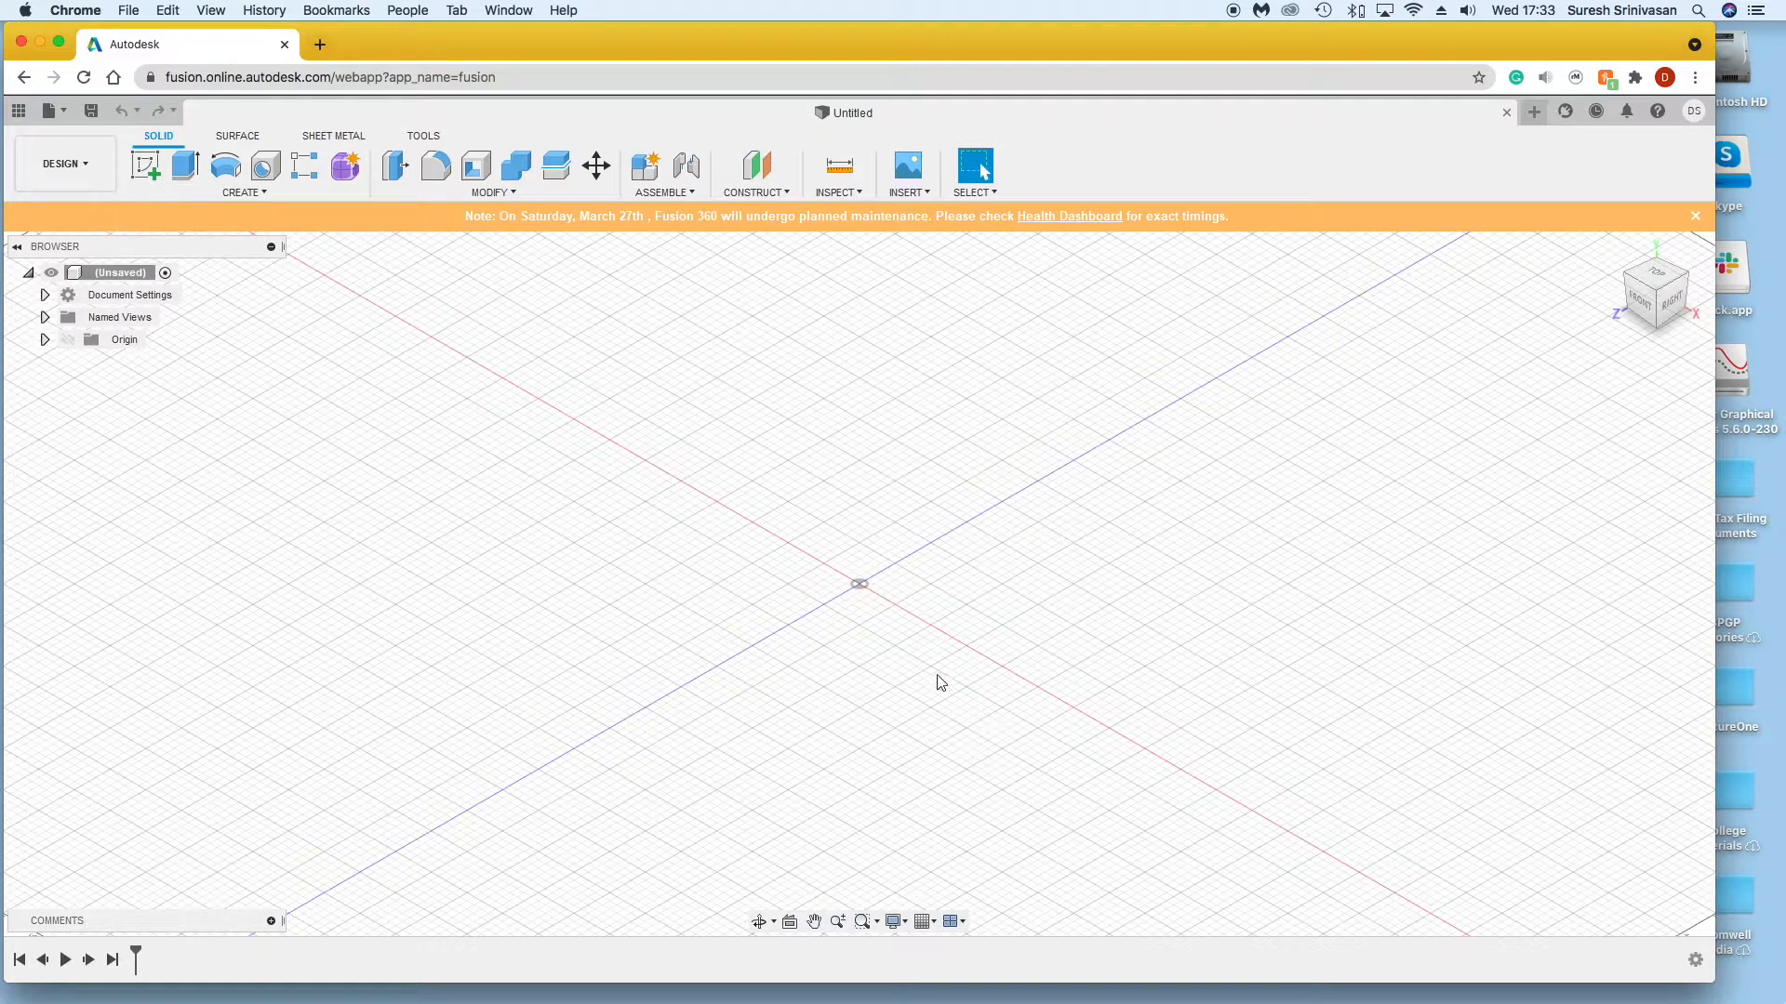
Step: Create a new sketch on the horizontal XZ origin plane
{"action": "left_click", "coordinate": [269, 191]}
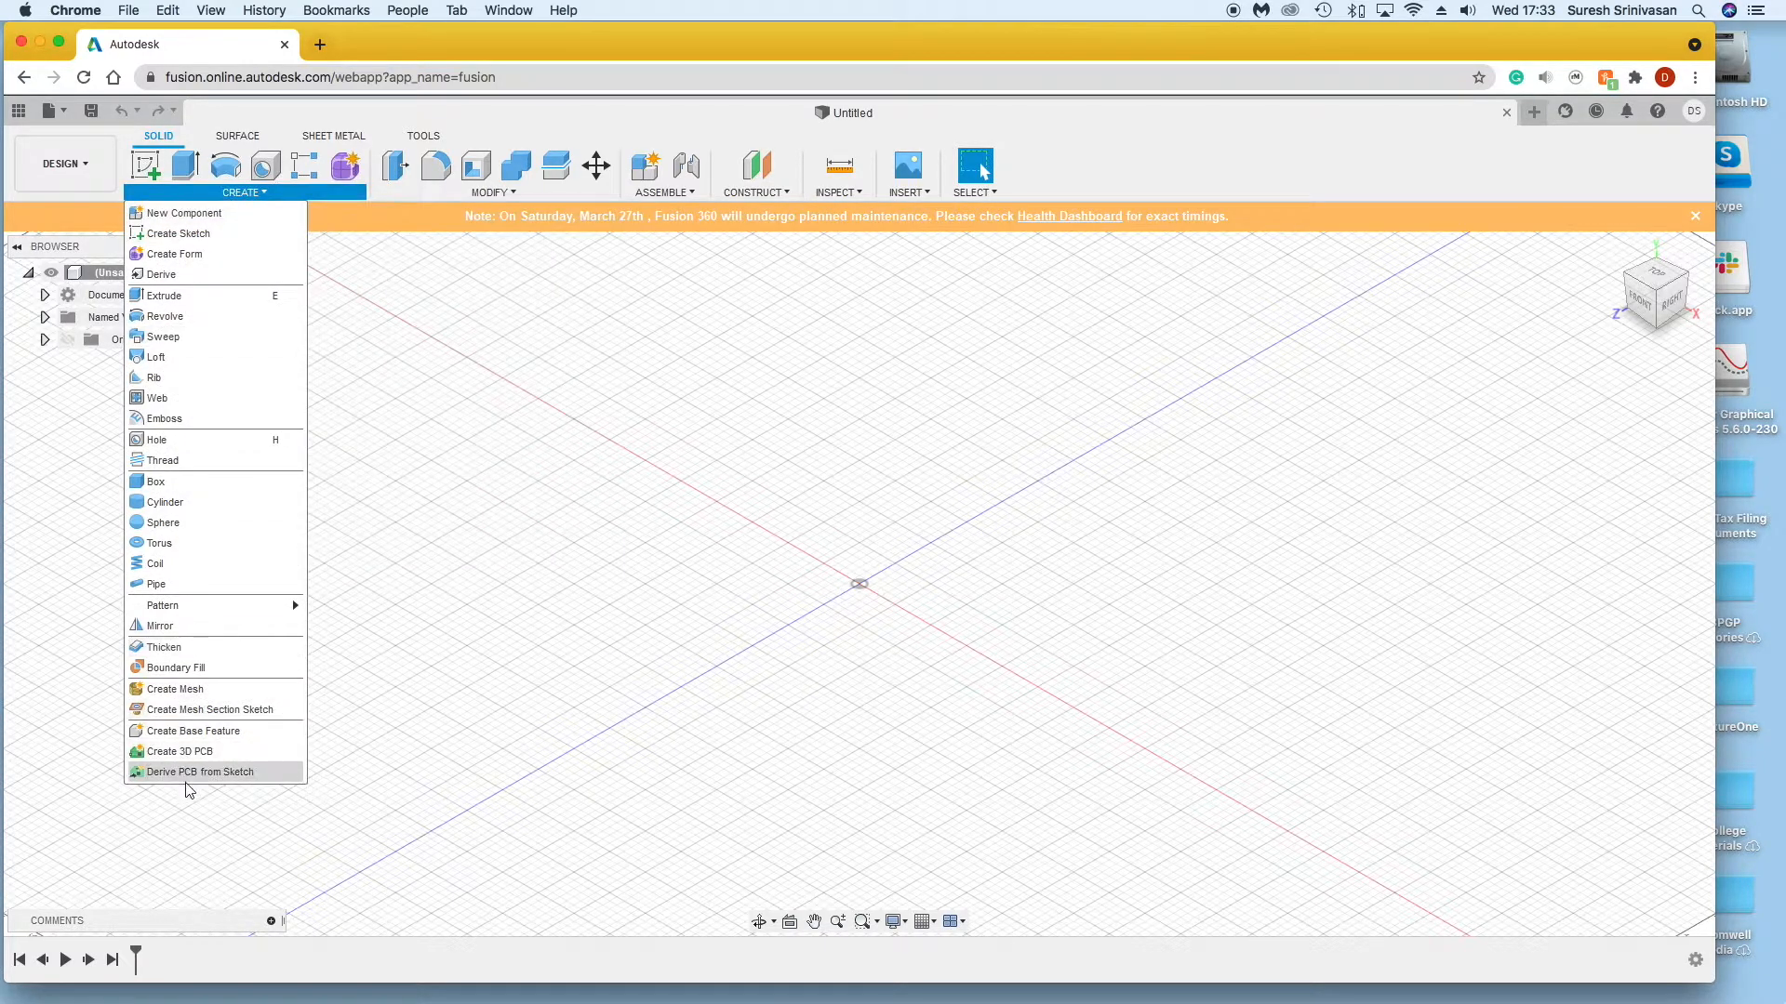
{"action": "left_click", "coordinate": [206, 234]}
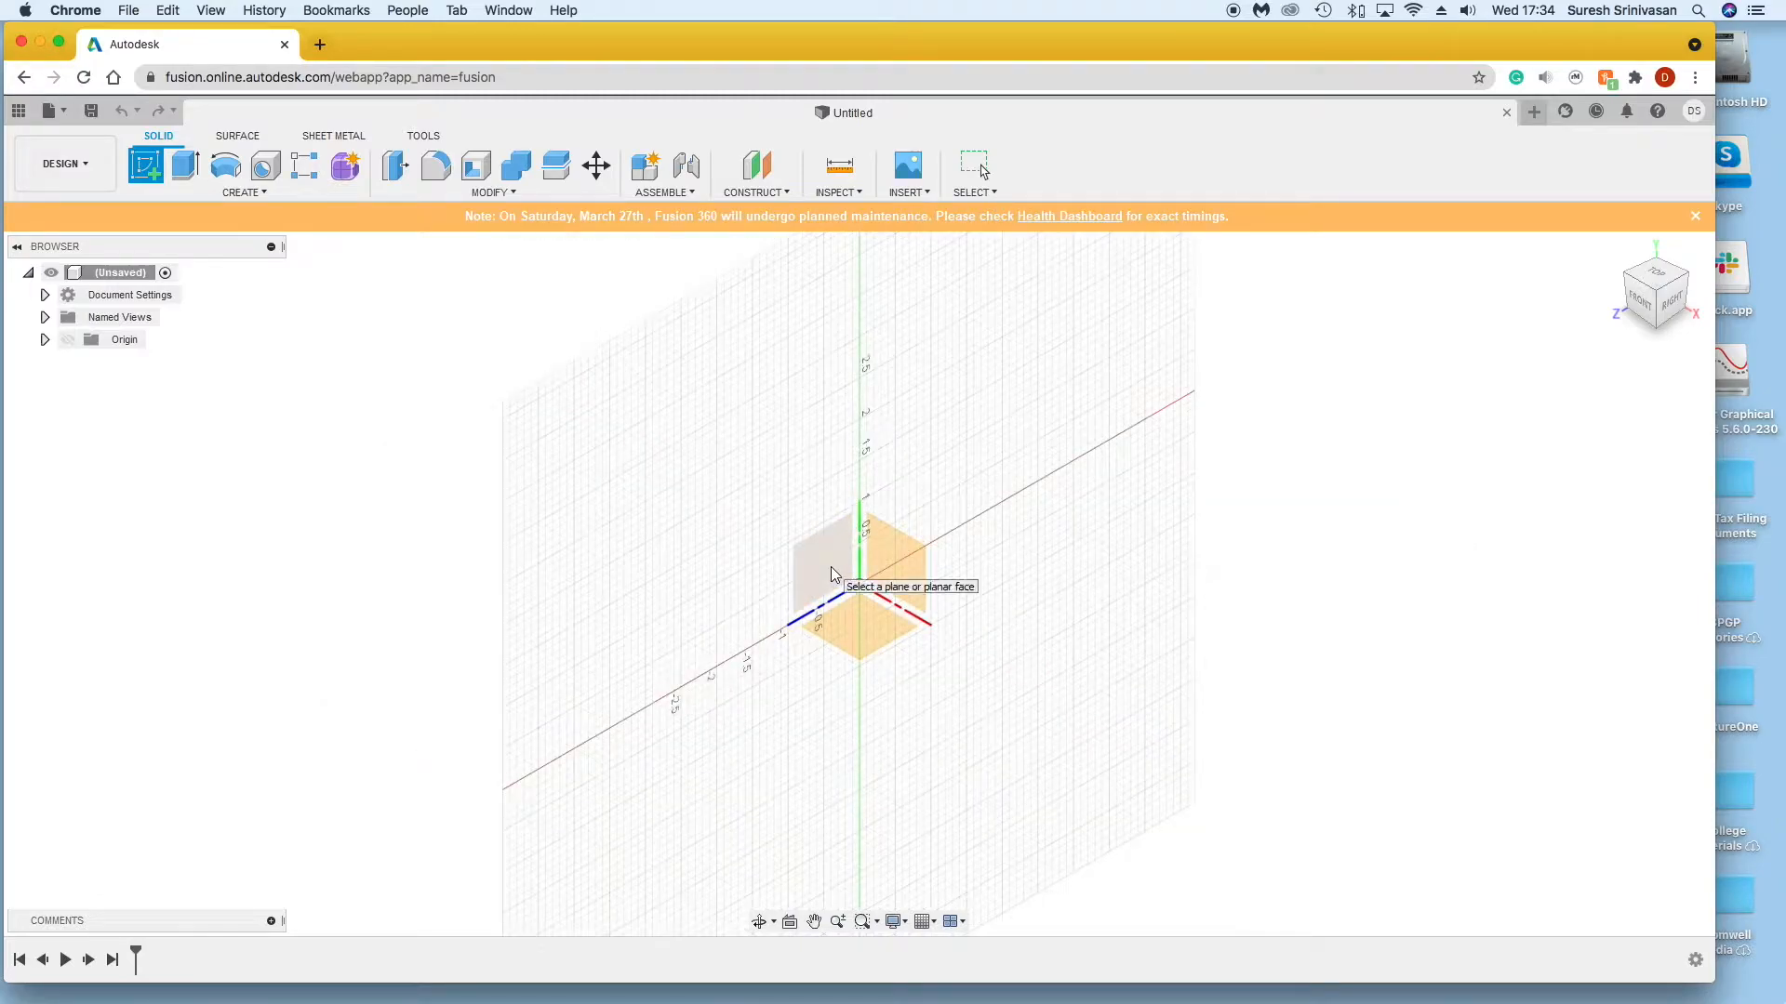
{"action": "left_click", "coordinate": [862, 623]}
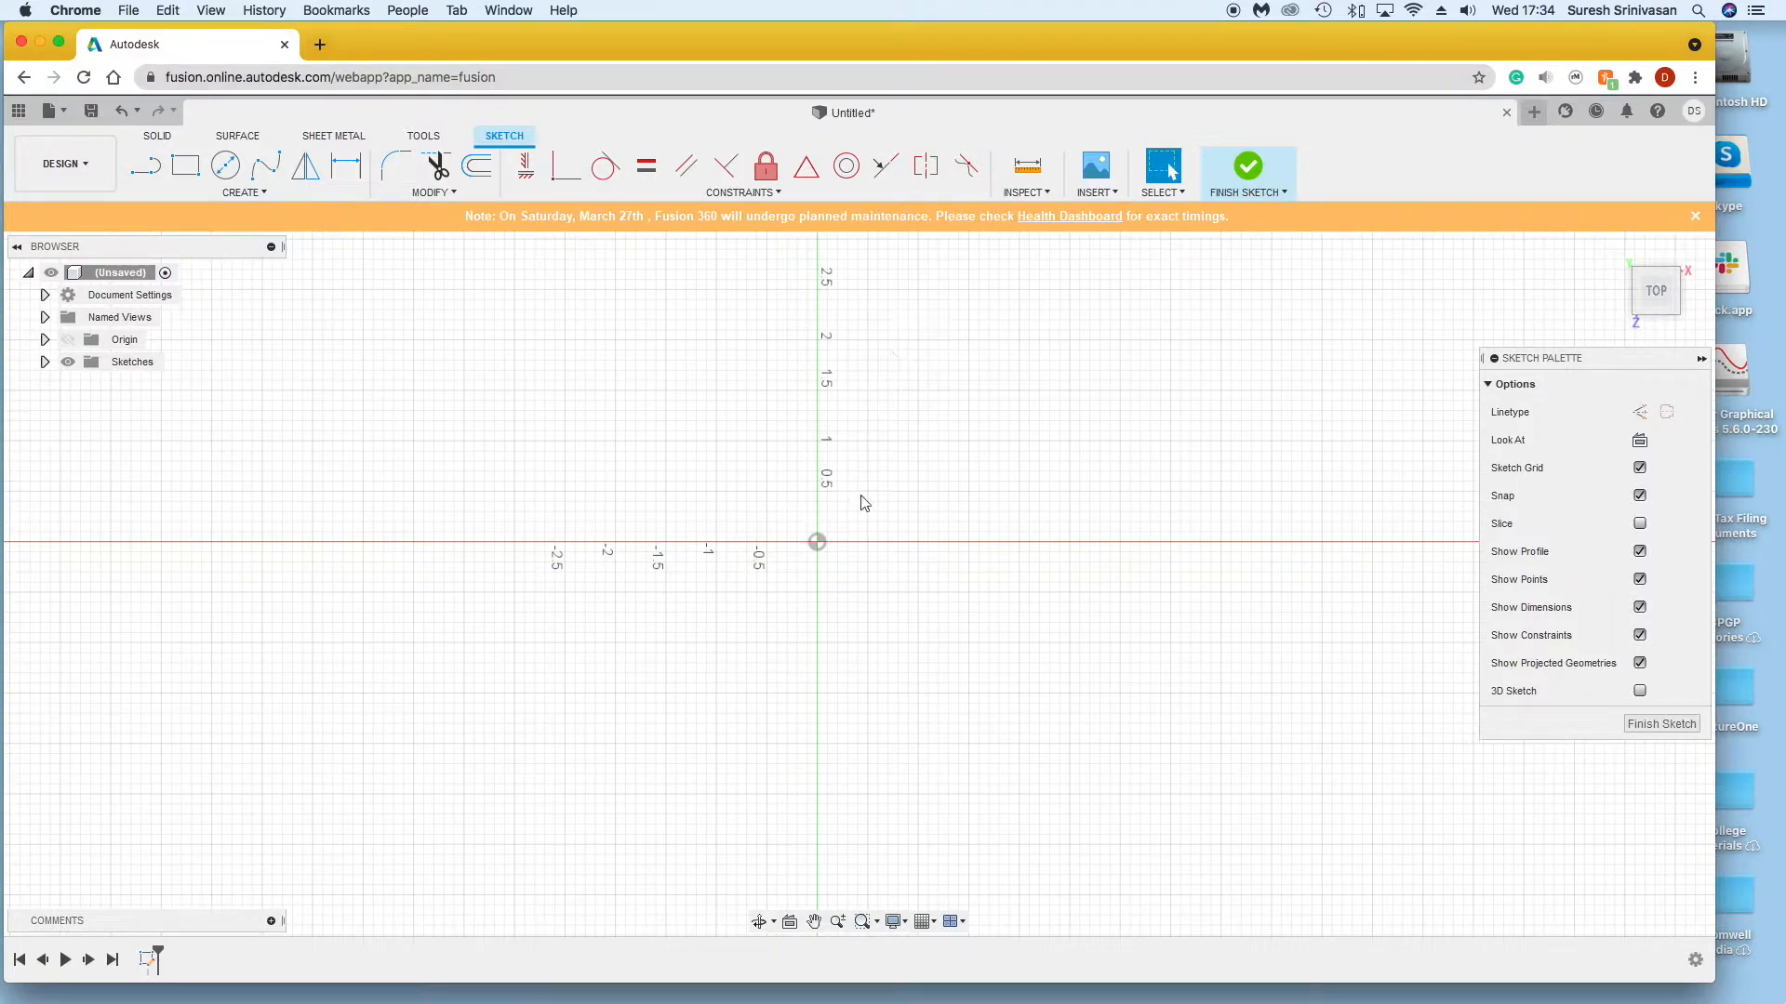
{"action": "scroll", "coordinate": [849, 542], "scroll_direction": "up", "scroll_amount": 2}
{"action": "scroll", "coordinate": [849, 541], "scroll_direction": "down", "scroll_amount": 2}
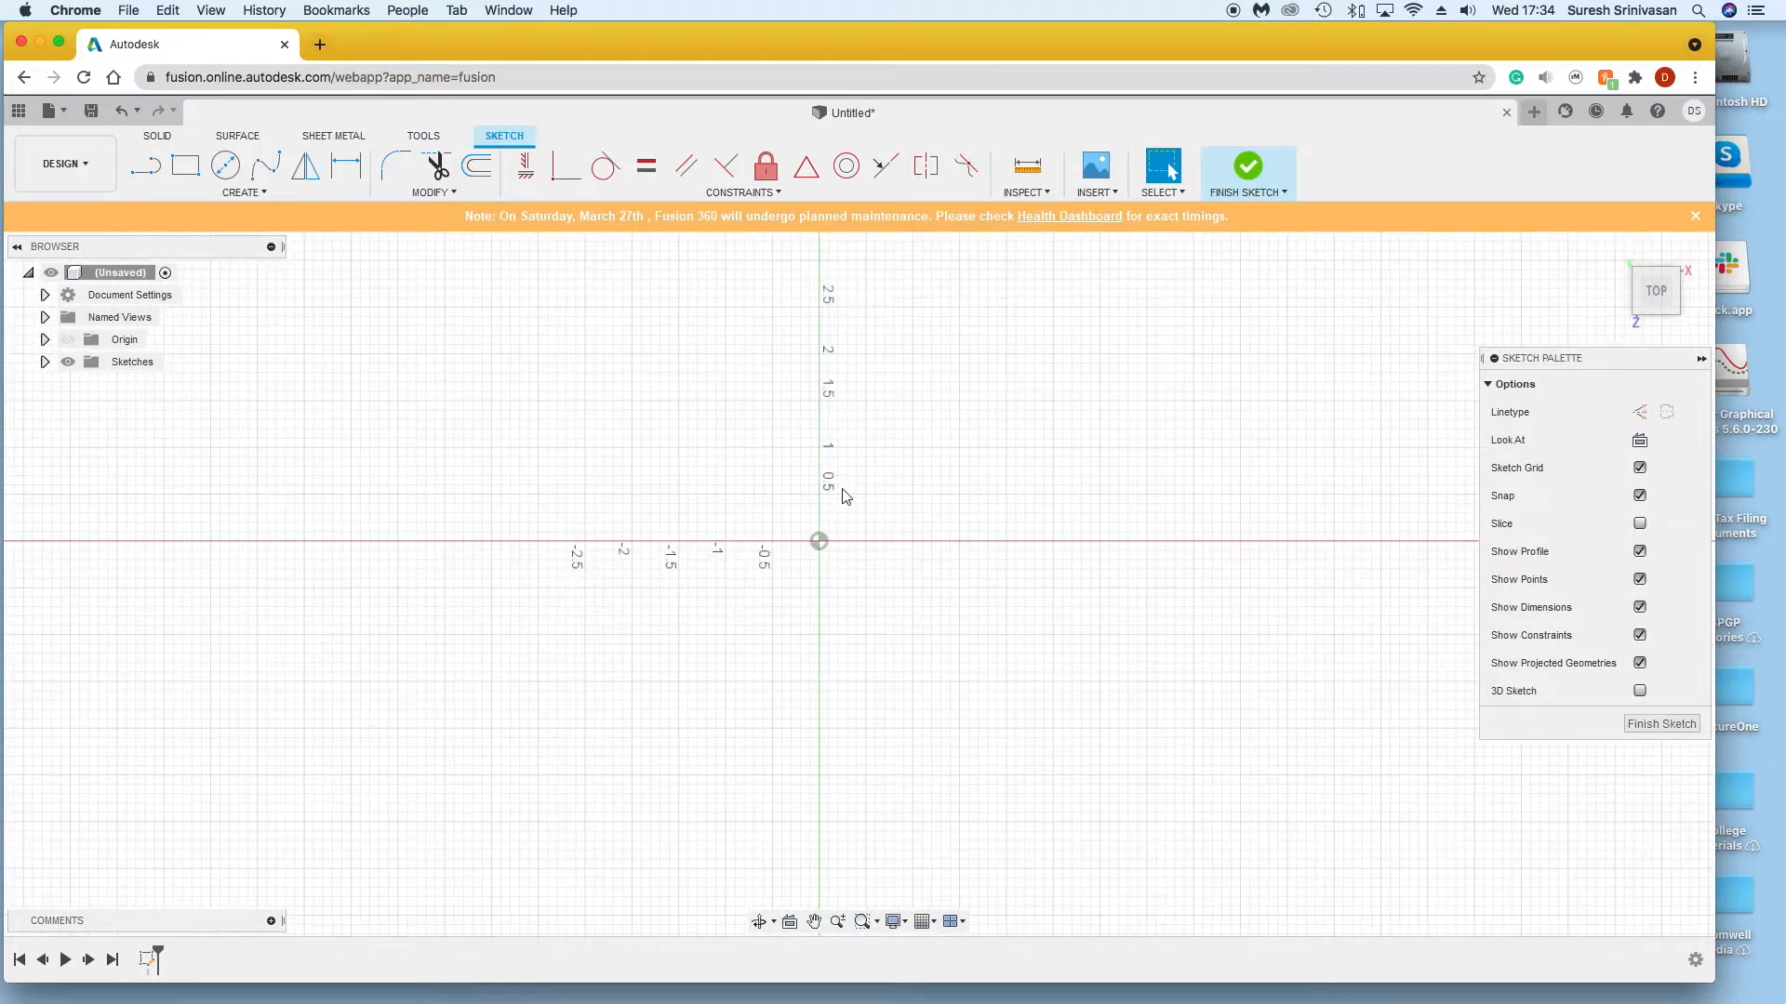
{"action": "scroll", "coordinate": [854, 429], "scroll_direction": "up", "scroll_amount": 2}
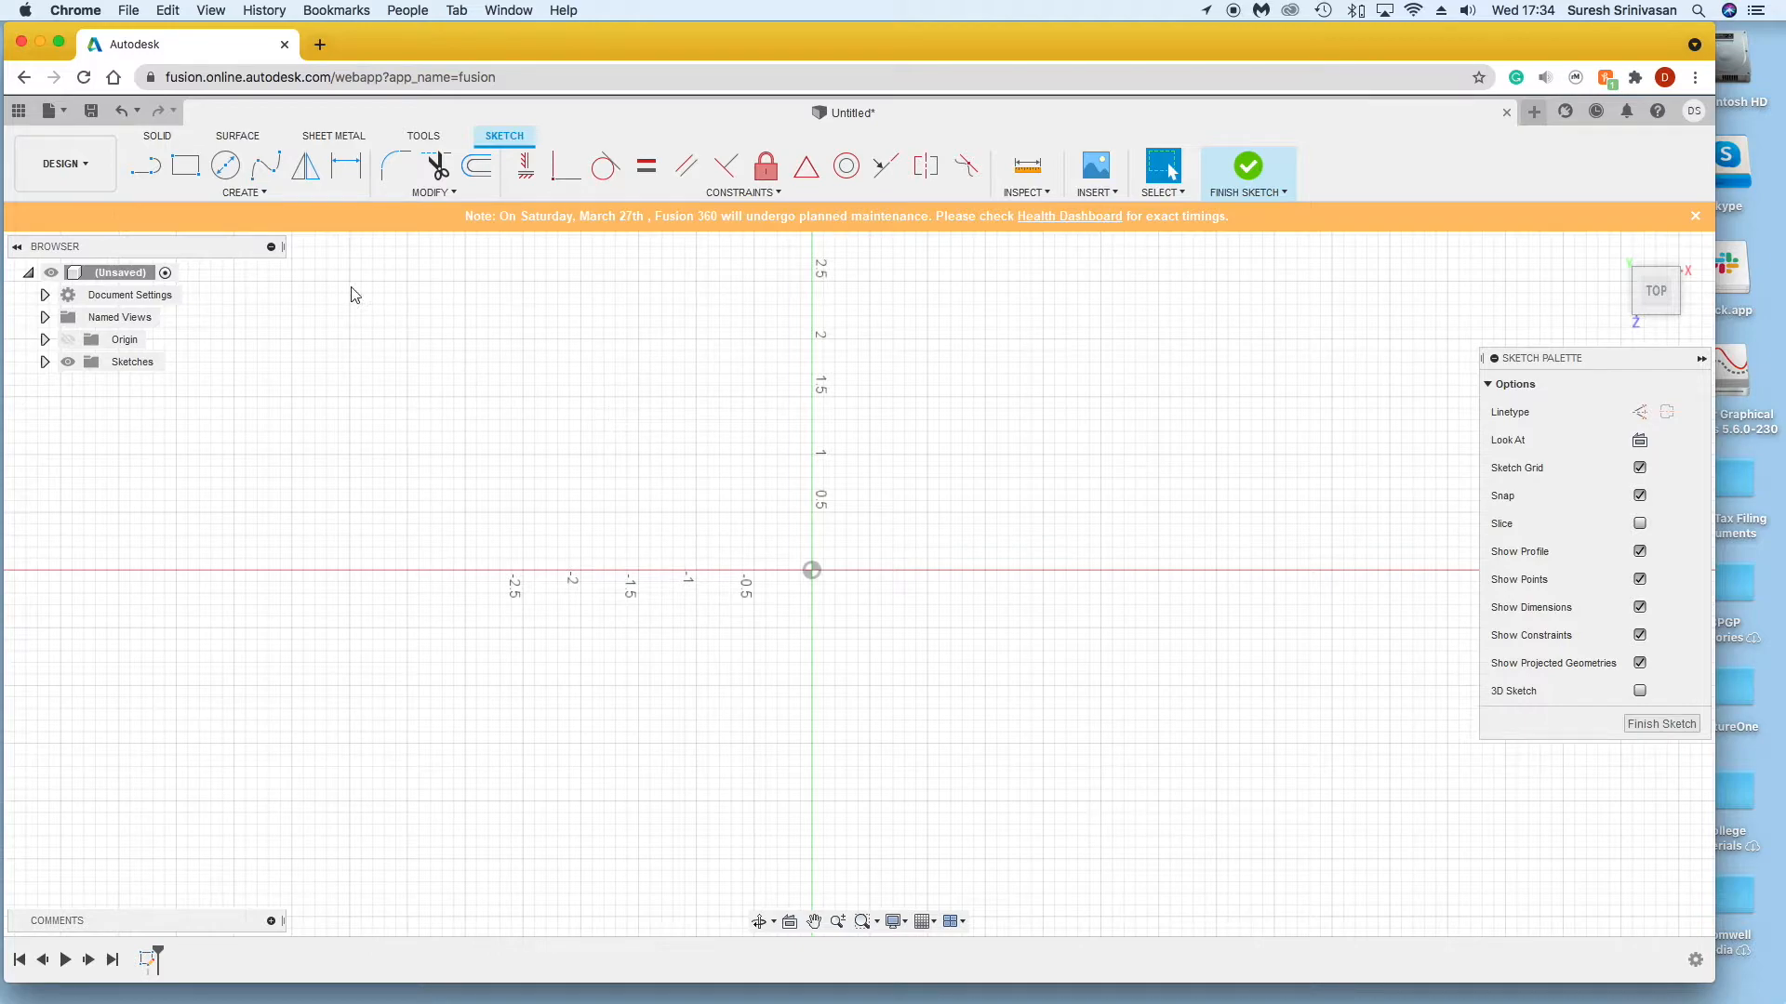
Step: Draw a two-point rectangle starting at the origin, 3.3 in wide along the X axis and 6 in tall
{"action": "left_click", "coordinate": [188, 172]}
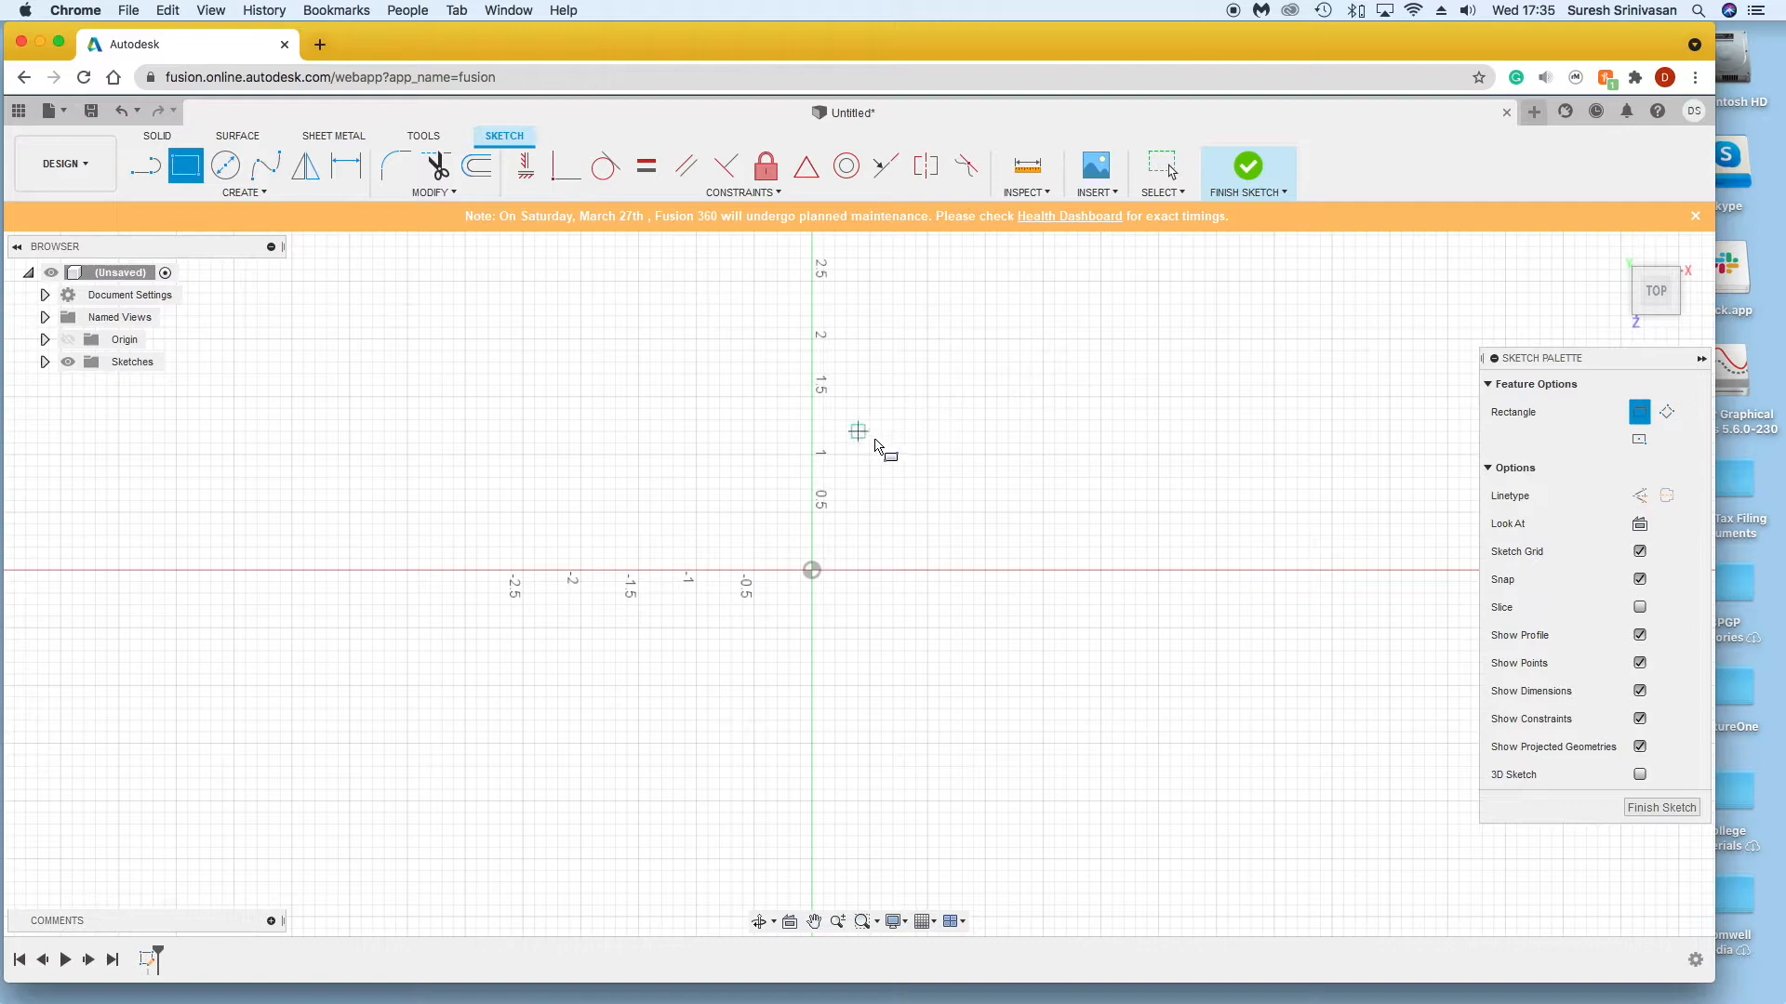
{"action": "left_click", "coordinate": [811, 570]}
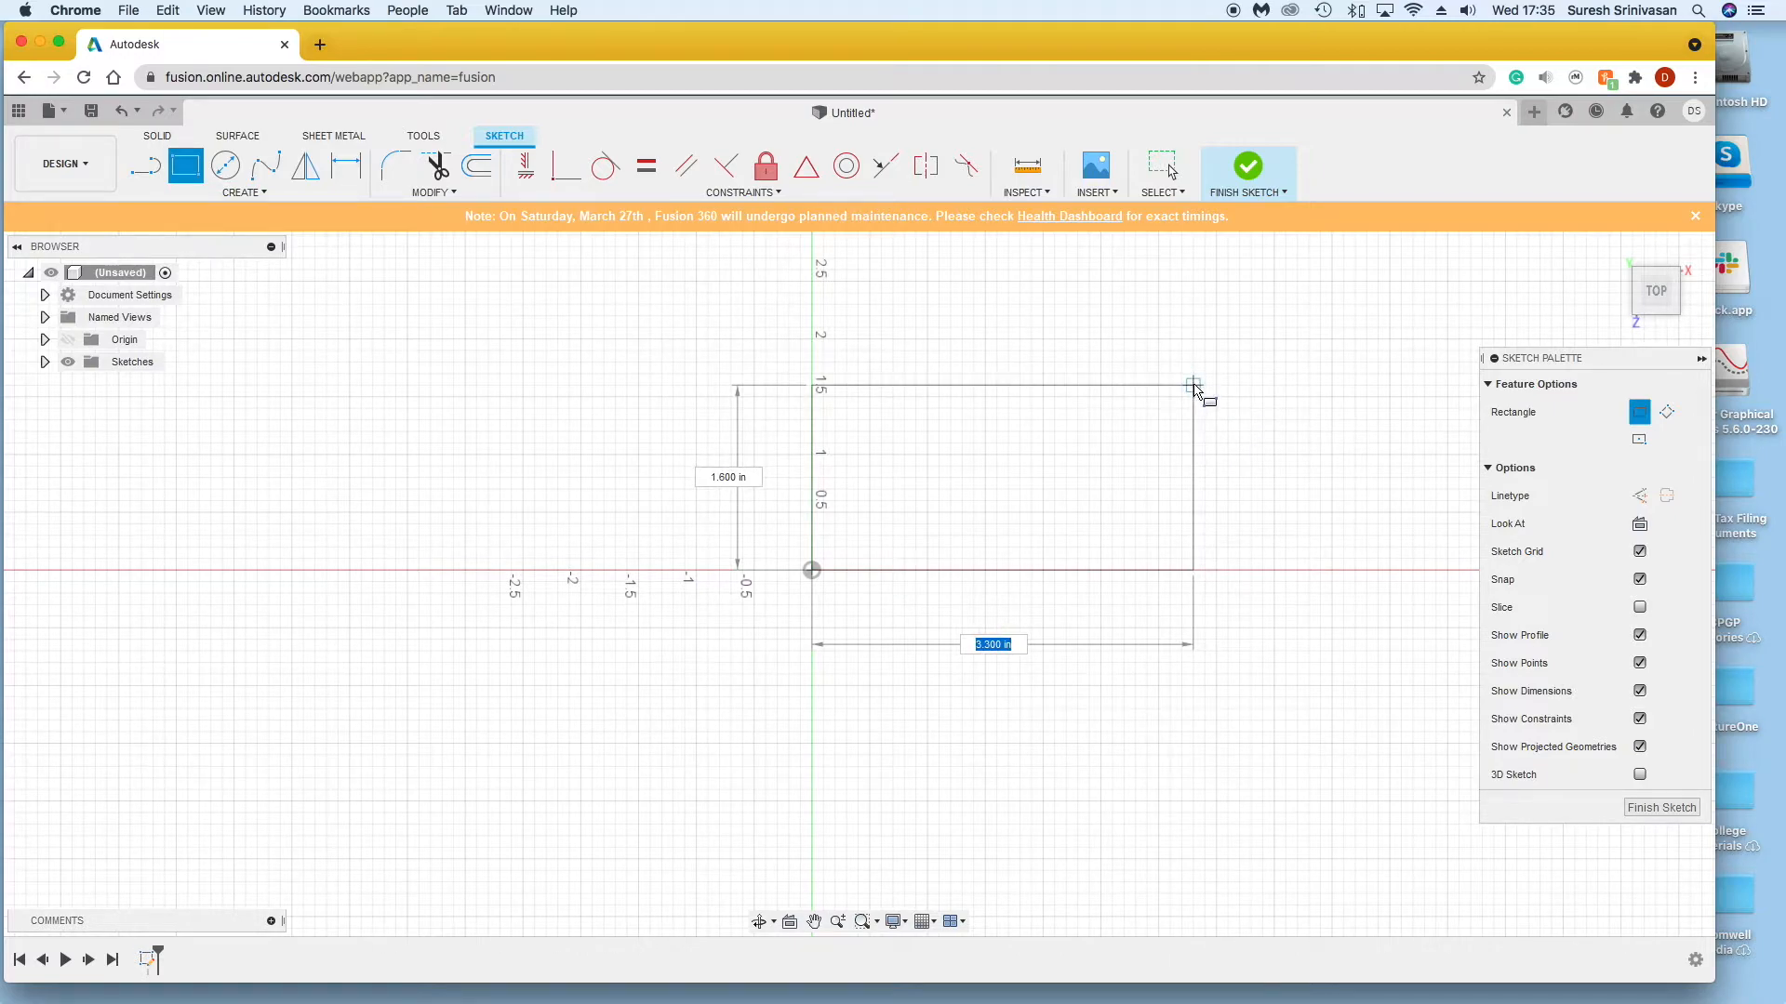
{"action": "type", "text": "4"}
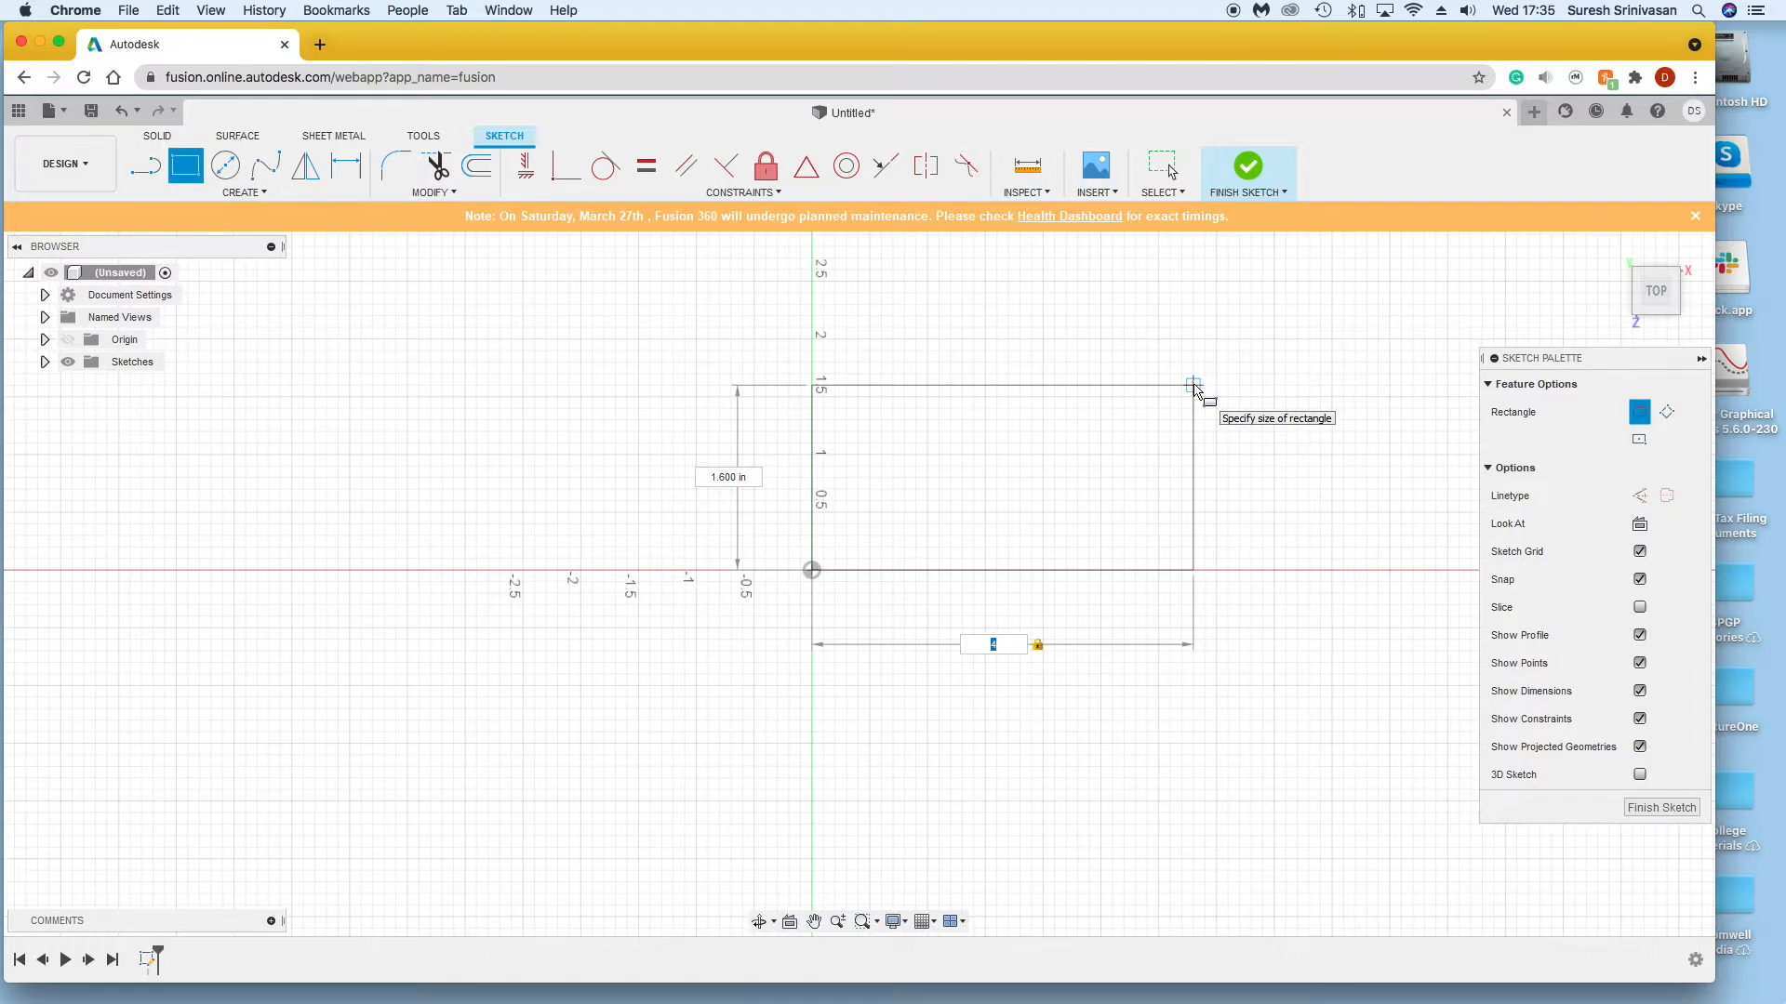
{"action": "type", "text": "in"}
{"action": "key", "text": "Tab"}
{"action": "key", "text": "Tab"}
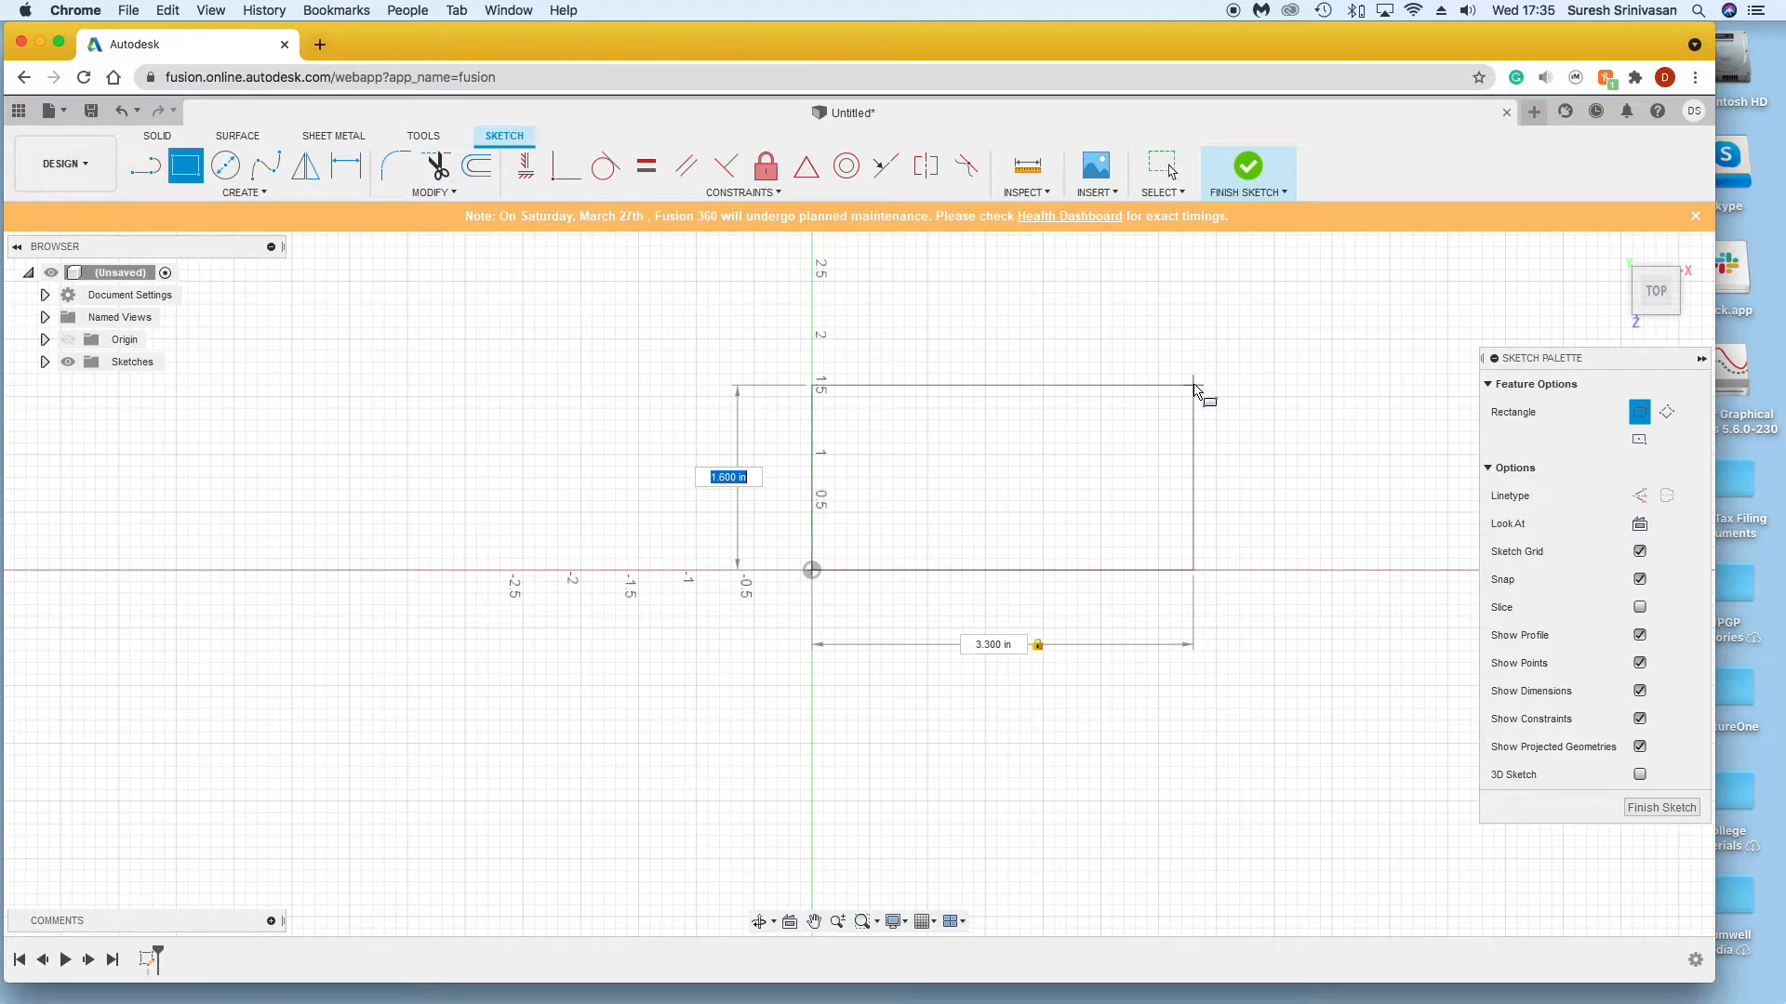
{"action": "type", "text": "6in"}
{"action": "key", "text": "Return"}
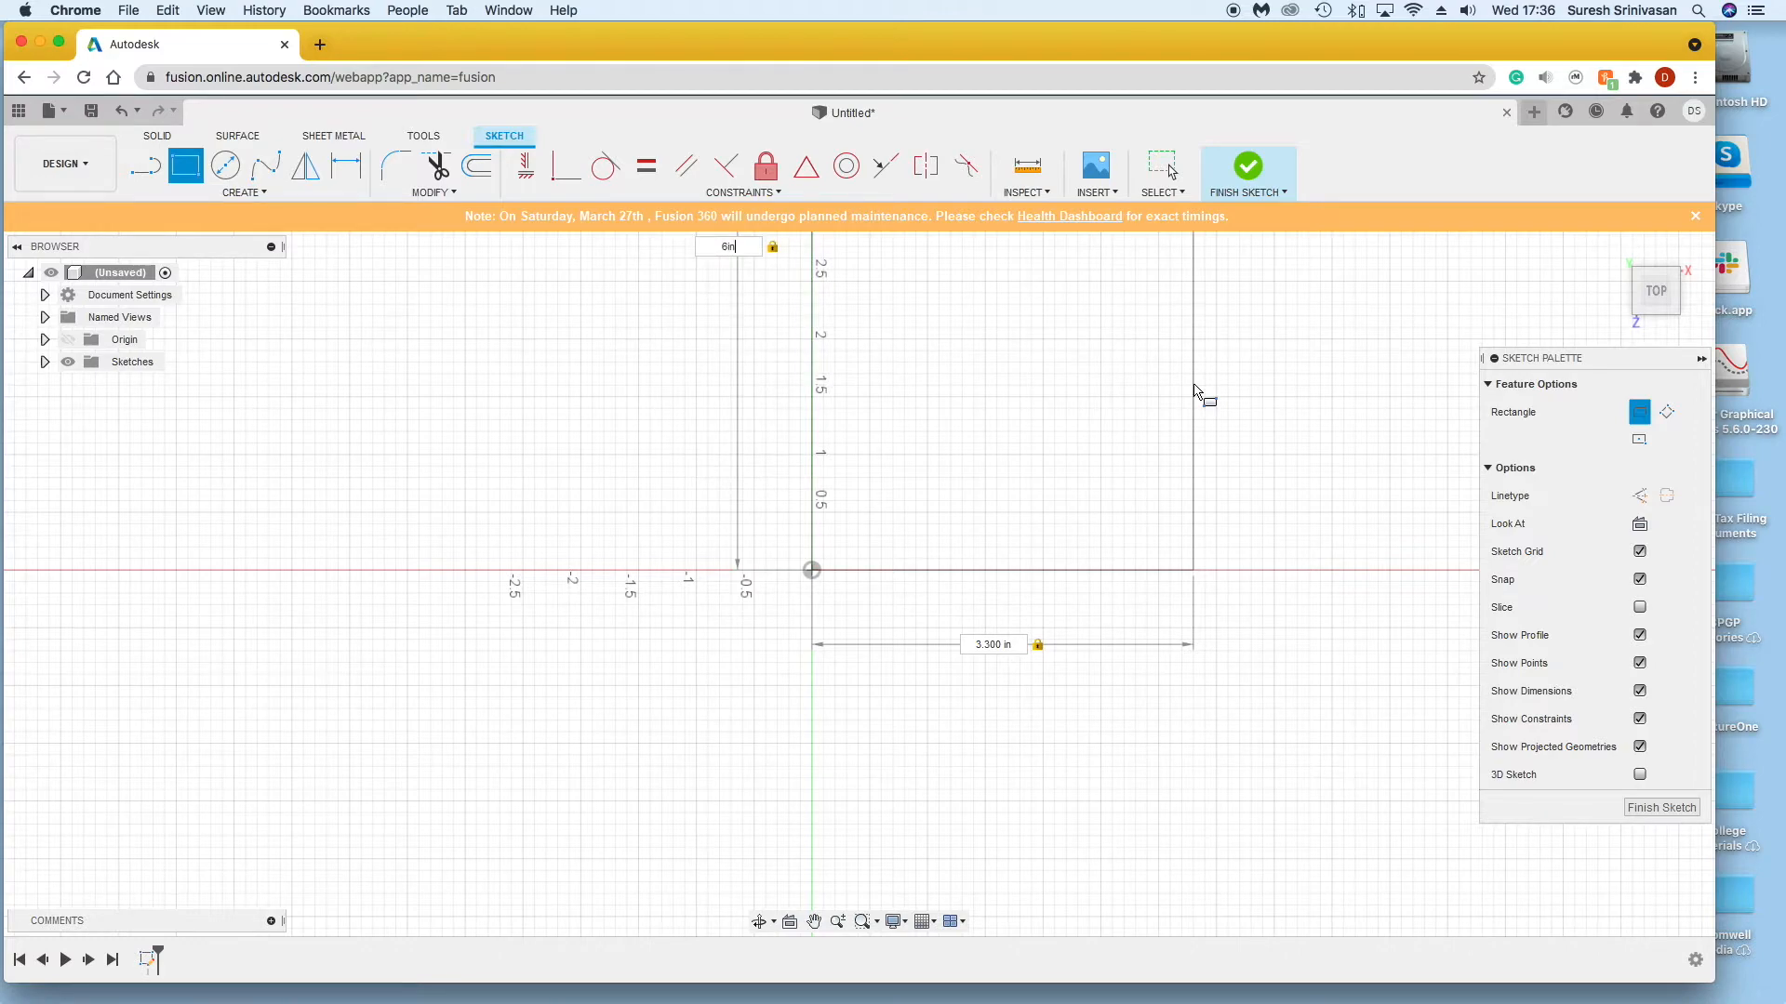
{"action": "scroll", "coordinate": [1197, 391], "scroll_direction": "up", "scroll_amount": 2}
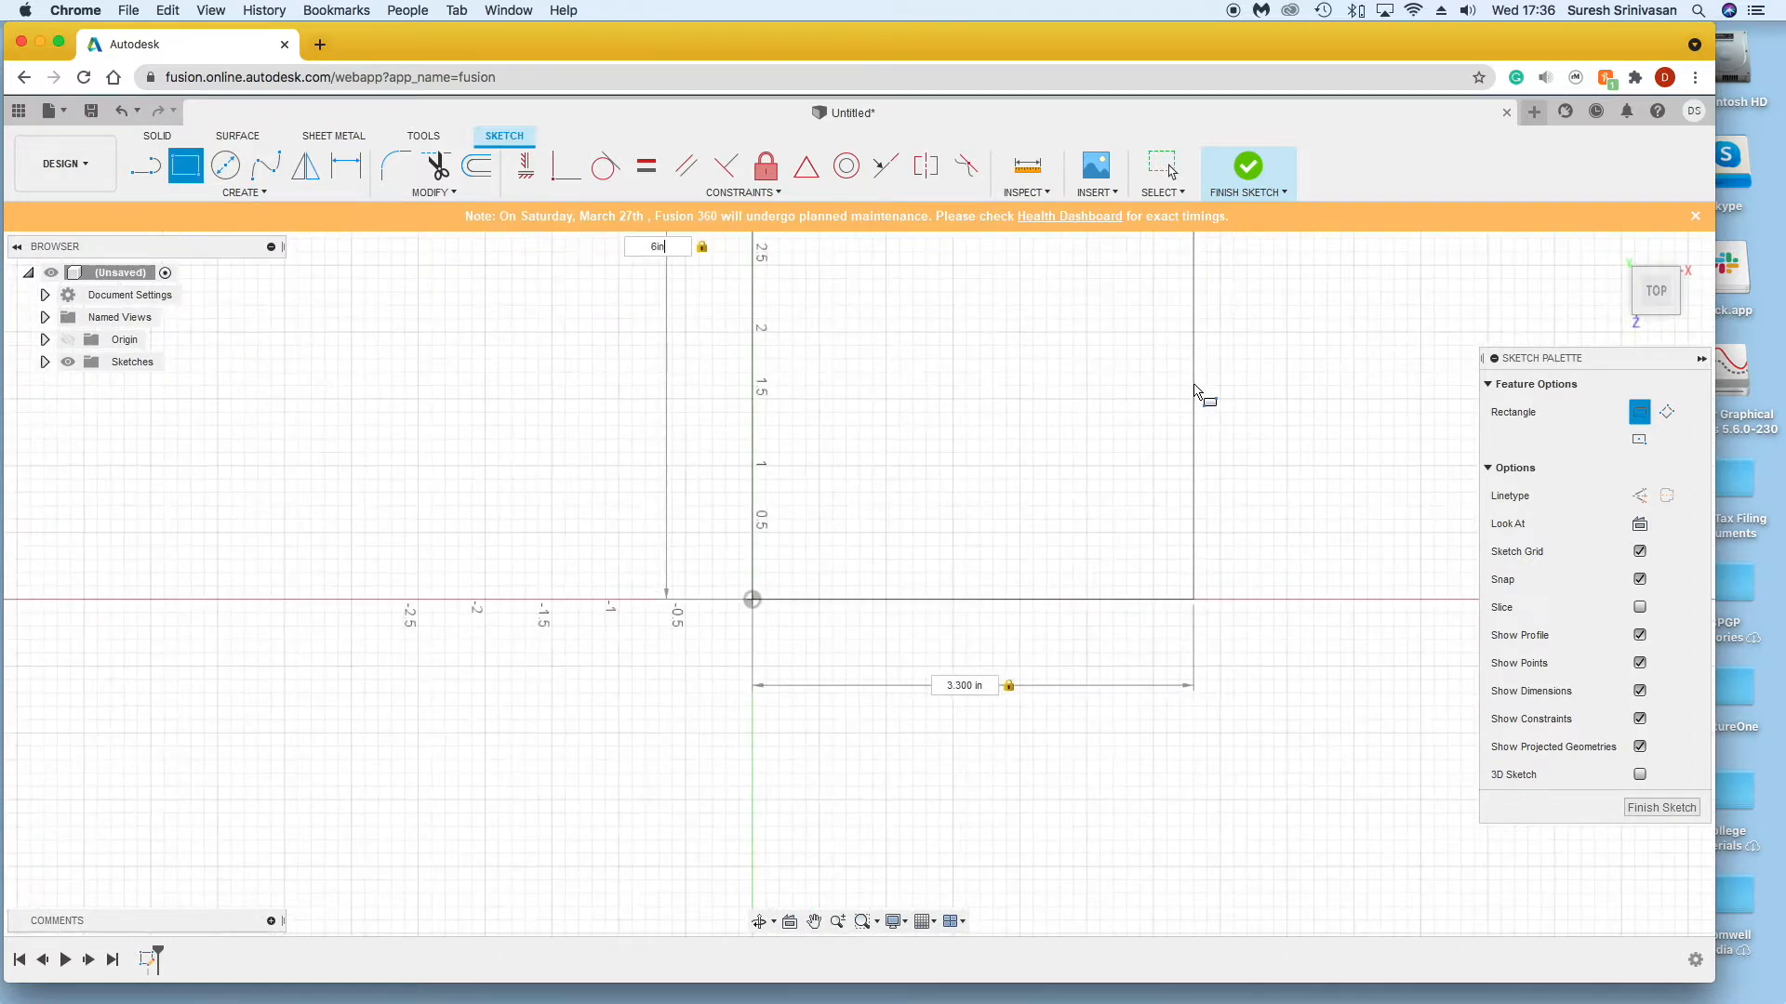
{"action": "key", "text": "Return"}
{"action": "scroll", "coordinate": [1100, 428], "scroll_direction": "up", "scroll_amount": 5}
{"action": "scroll", "coordinate": [1150, 454], "scroll_direction": "down", "scroll_amount": 3}
{"action": "scroll", "coordinate": [1101, 544], "scroll_direction": "down", "scroll_amount": 5}
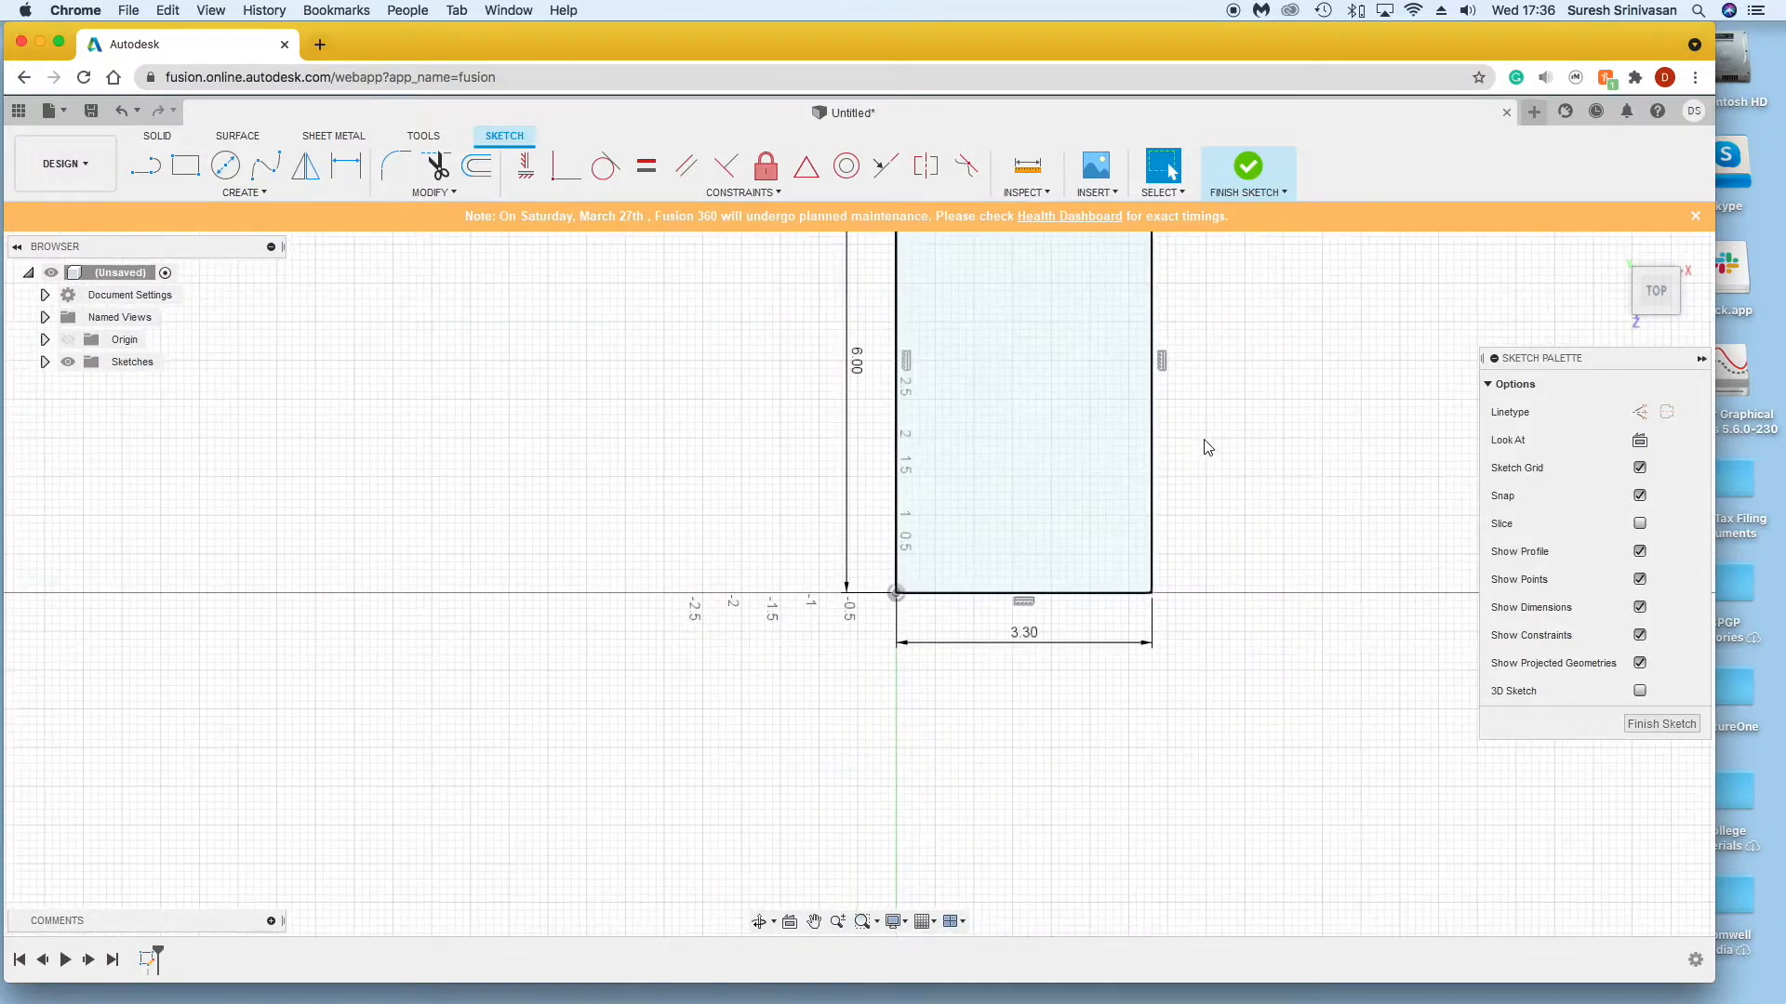
{"action": "mouse_move", "coordinate": [1200, 502]}
{"action": "middle_mouse_down"}
{"action": "mouse_move", "coordinate": [1200, 701]}
{"action": "mouse_move", "coordinate": [1199, 487]}
{"action": "mouse_move", "coordinate": [1195, 714]}
{"action": "mouse_move", "coordinate": [1193, 618]}
{"action": "middle_mouse_up"}
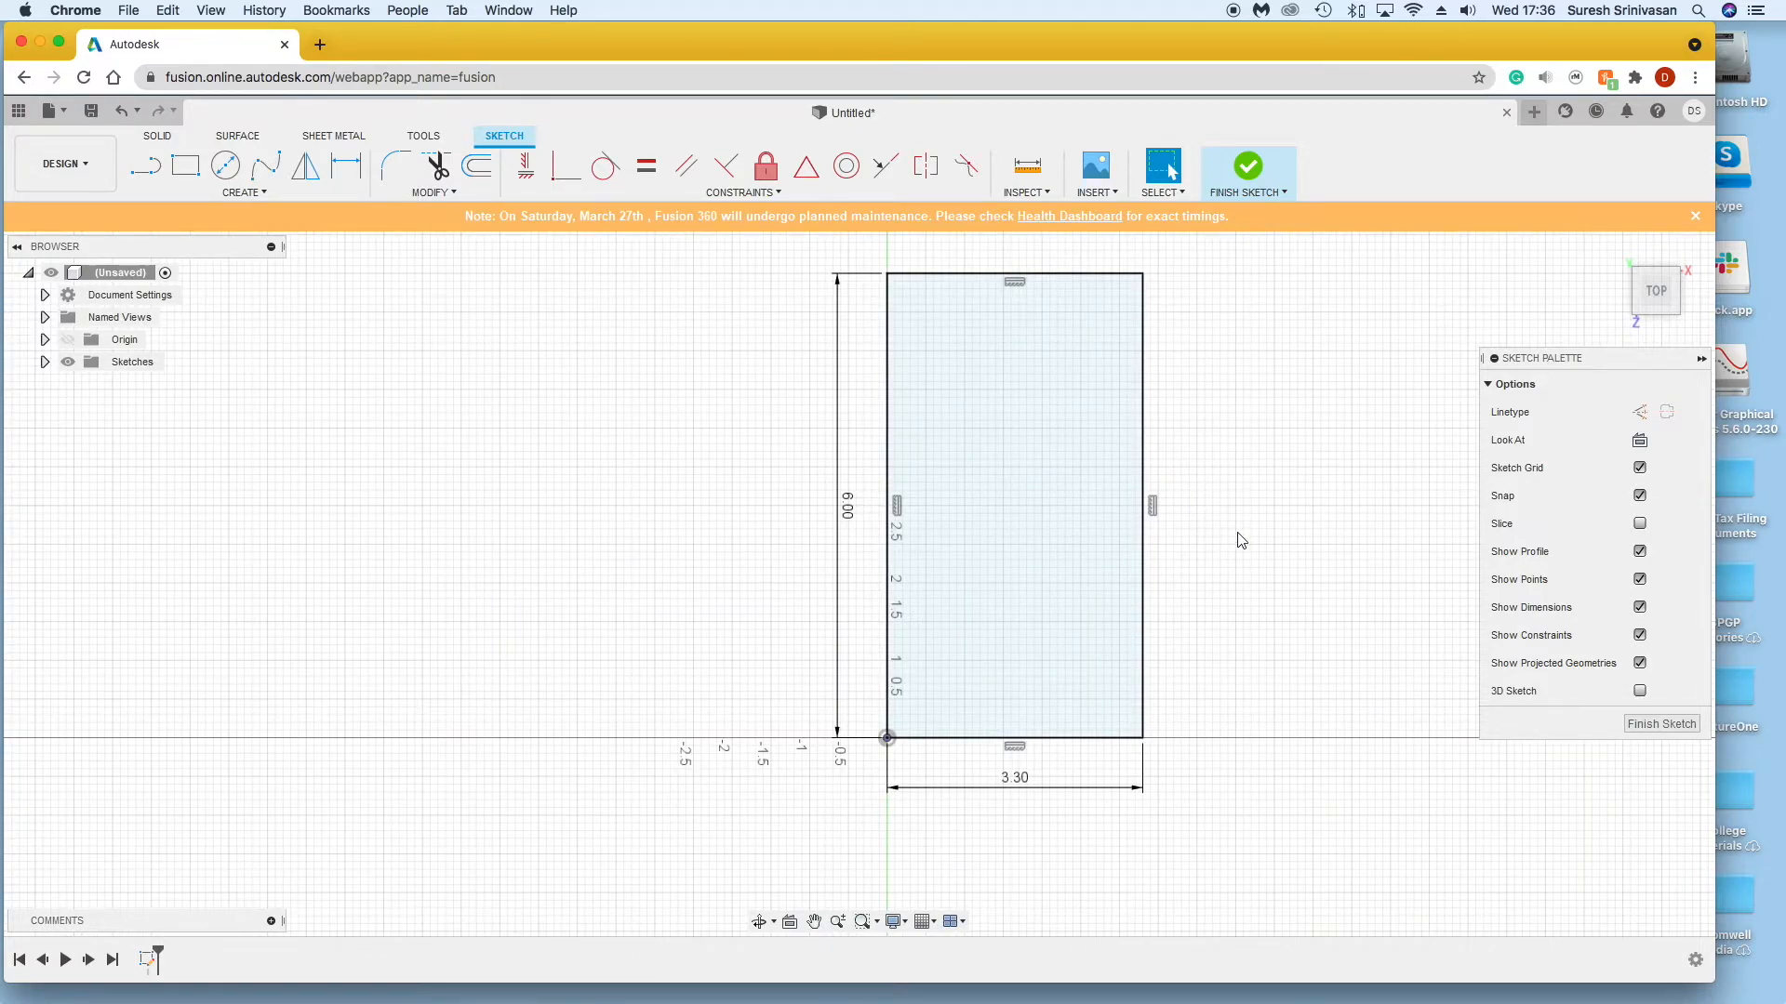
{"action": "left_click", "coordinate": [815, 923]}
{"action": "mouse_move", "coordinate": [1255, 675]}
{"action": "left_mouse_down"}
{"action": "mouse_move", "coordinate": [1255, 478]}
{"action": "mouse_move", "coordinate": [1275, 698]}
{"action": "mouse_move", "coordinate": [1161, 685]}
{"action": "left_mouse_up"}
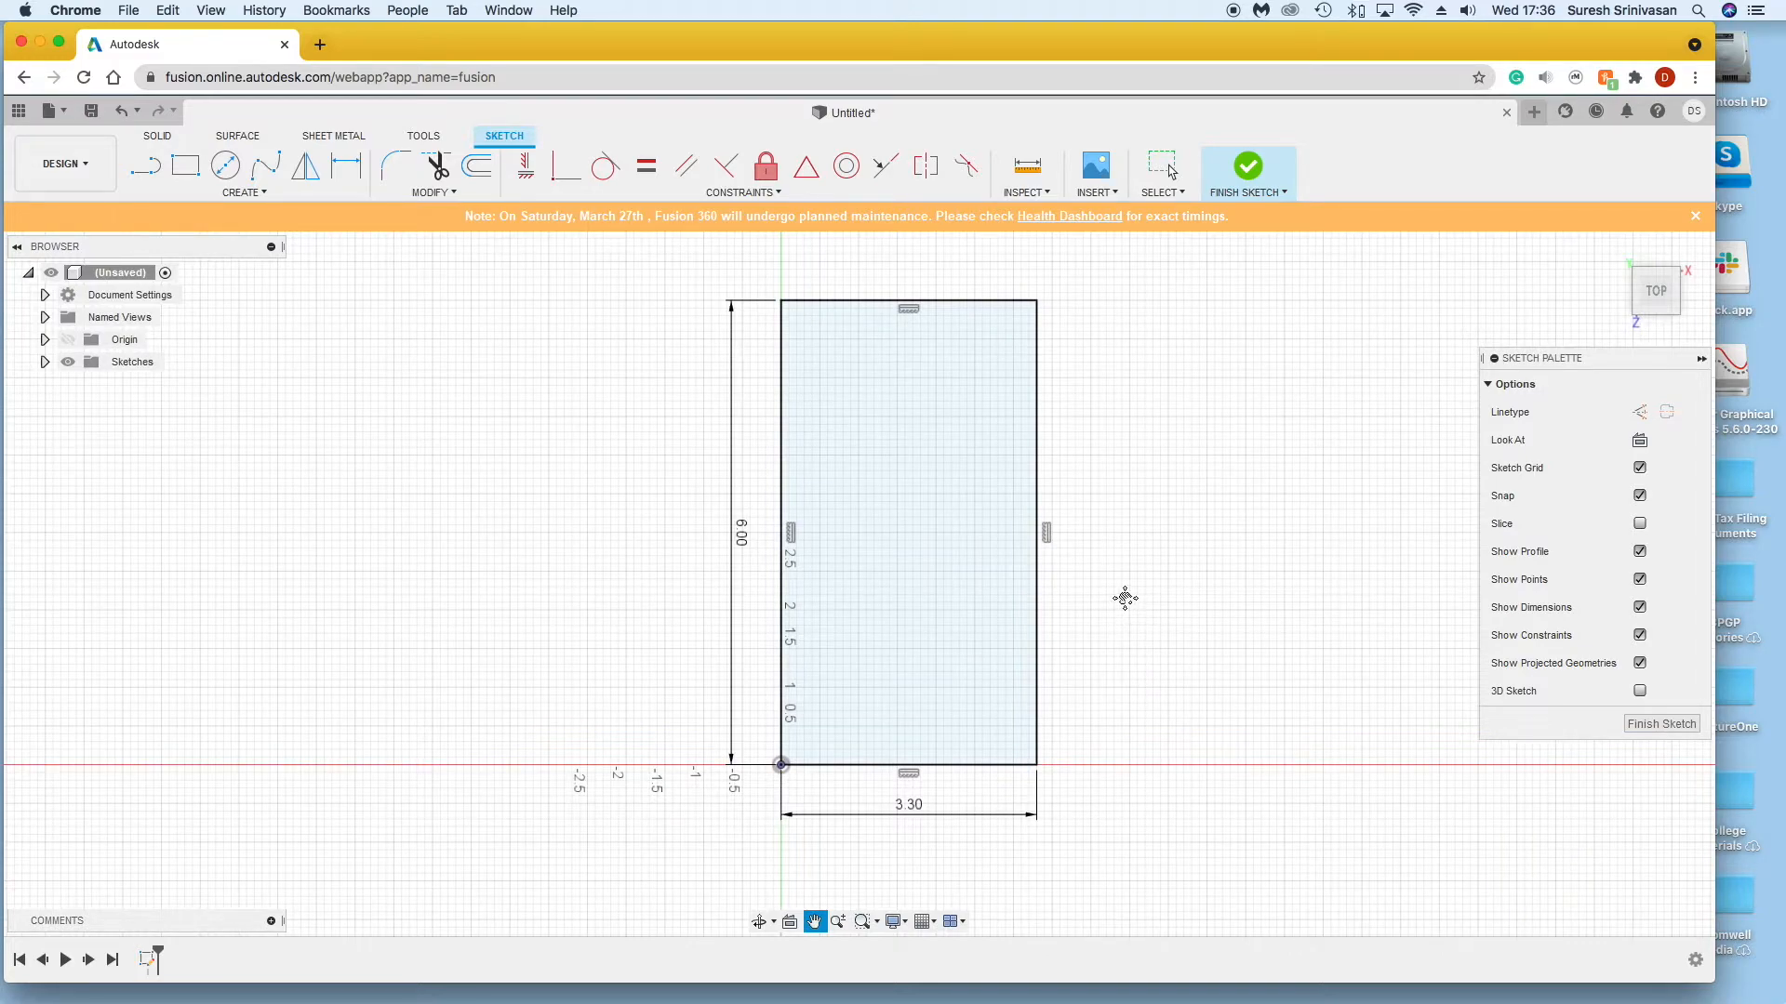
{"action": "left_click_drag", "start_coordinate": [1125, 601], "coordinate": [1128, 612]}
{"action": "key", "text": "Escape"}
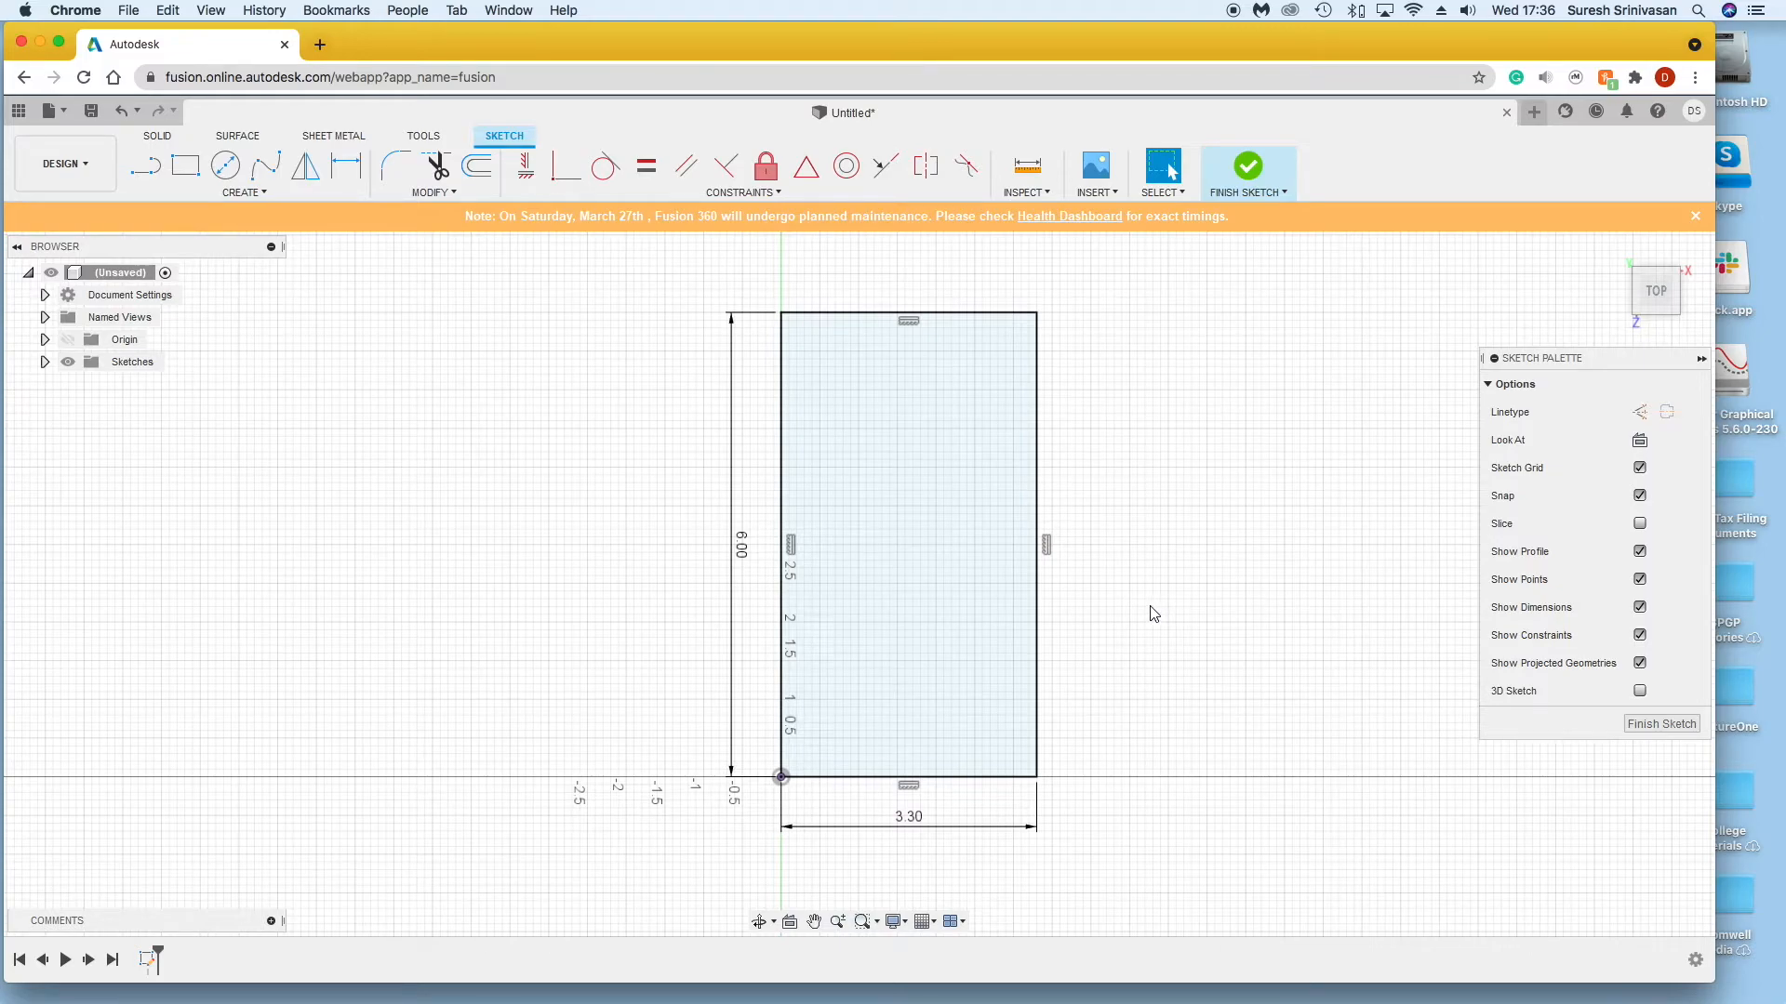
{"action": "scroll", "coordinate": [1153, 611], "scroll_direction": "up", "scroll_amount": 5}
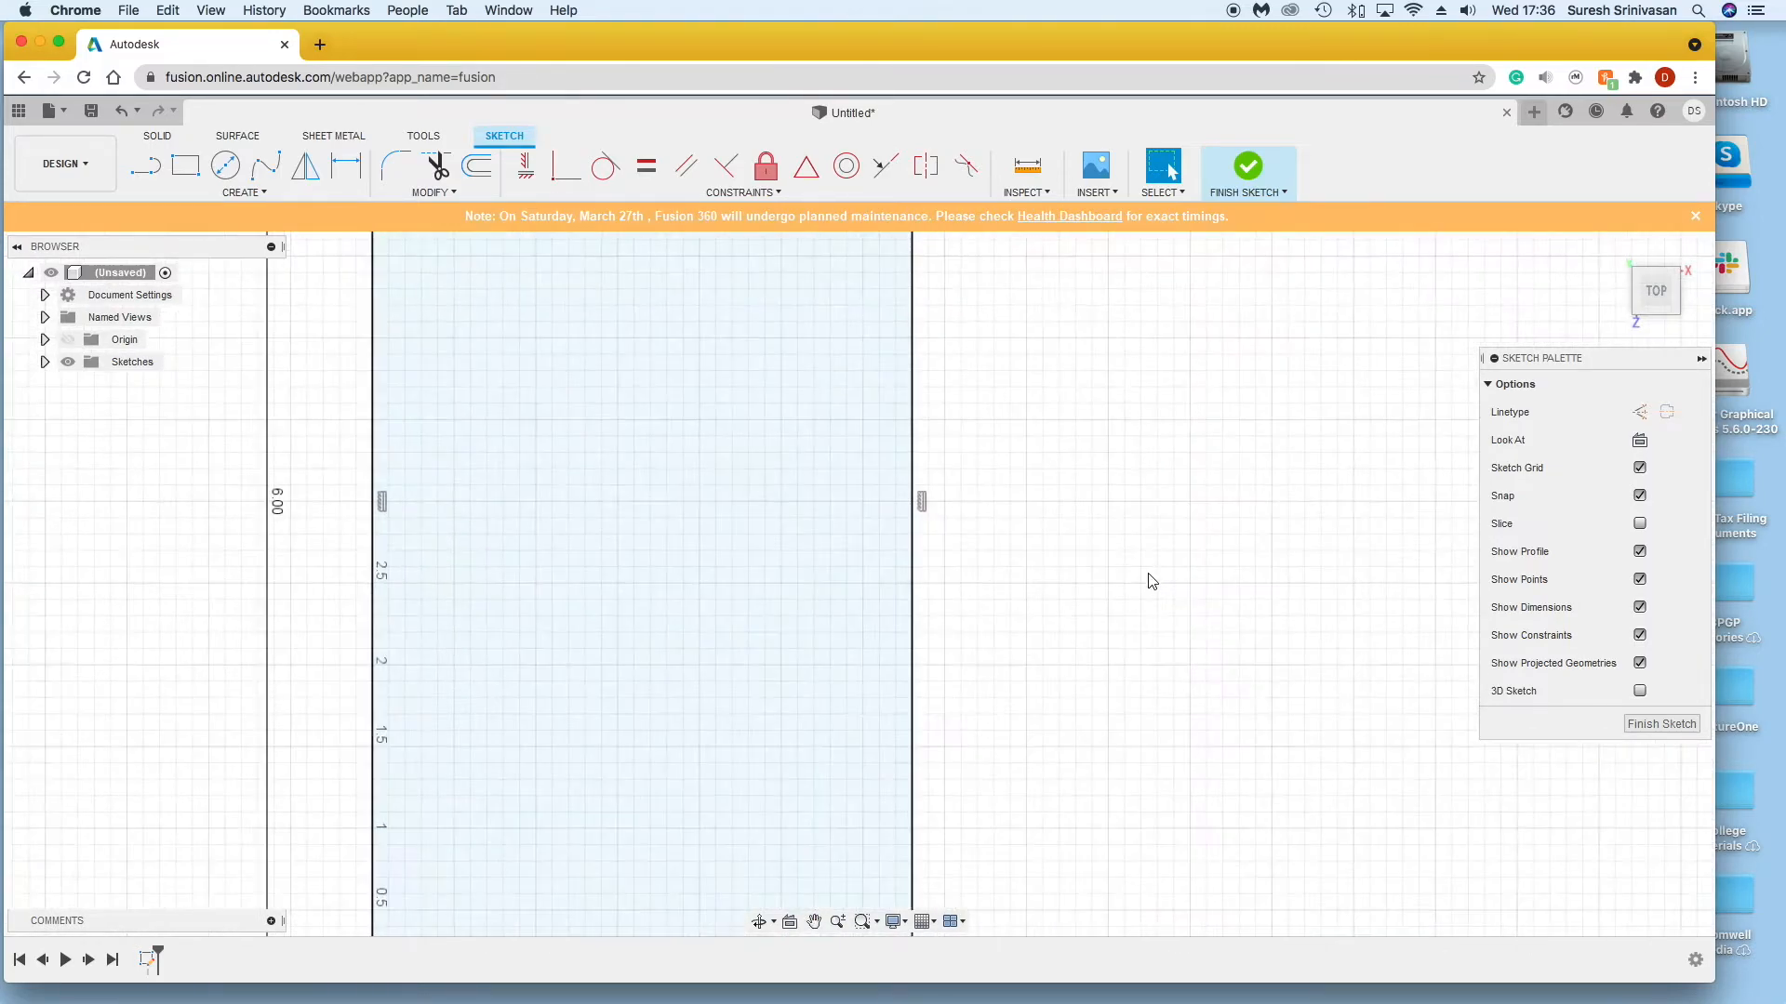
{"action": "scroll", "coordinate": [1150, 574], "scroll_direction": "down", "scroll_amount": 3}
{"action": "middle_click_drag", "start_coordinate": [1151, 558], "coordinate": [1140, 590]}
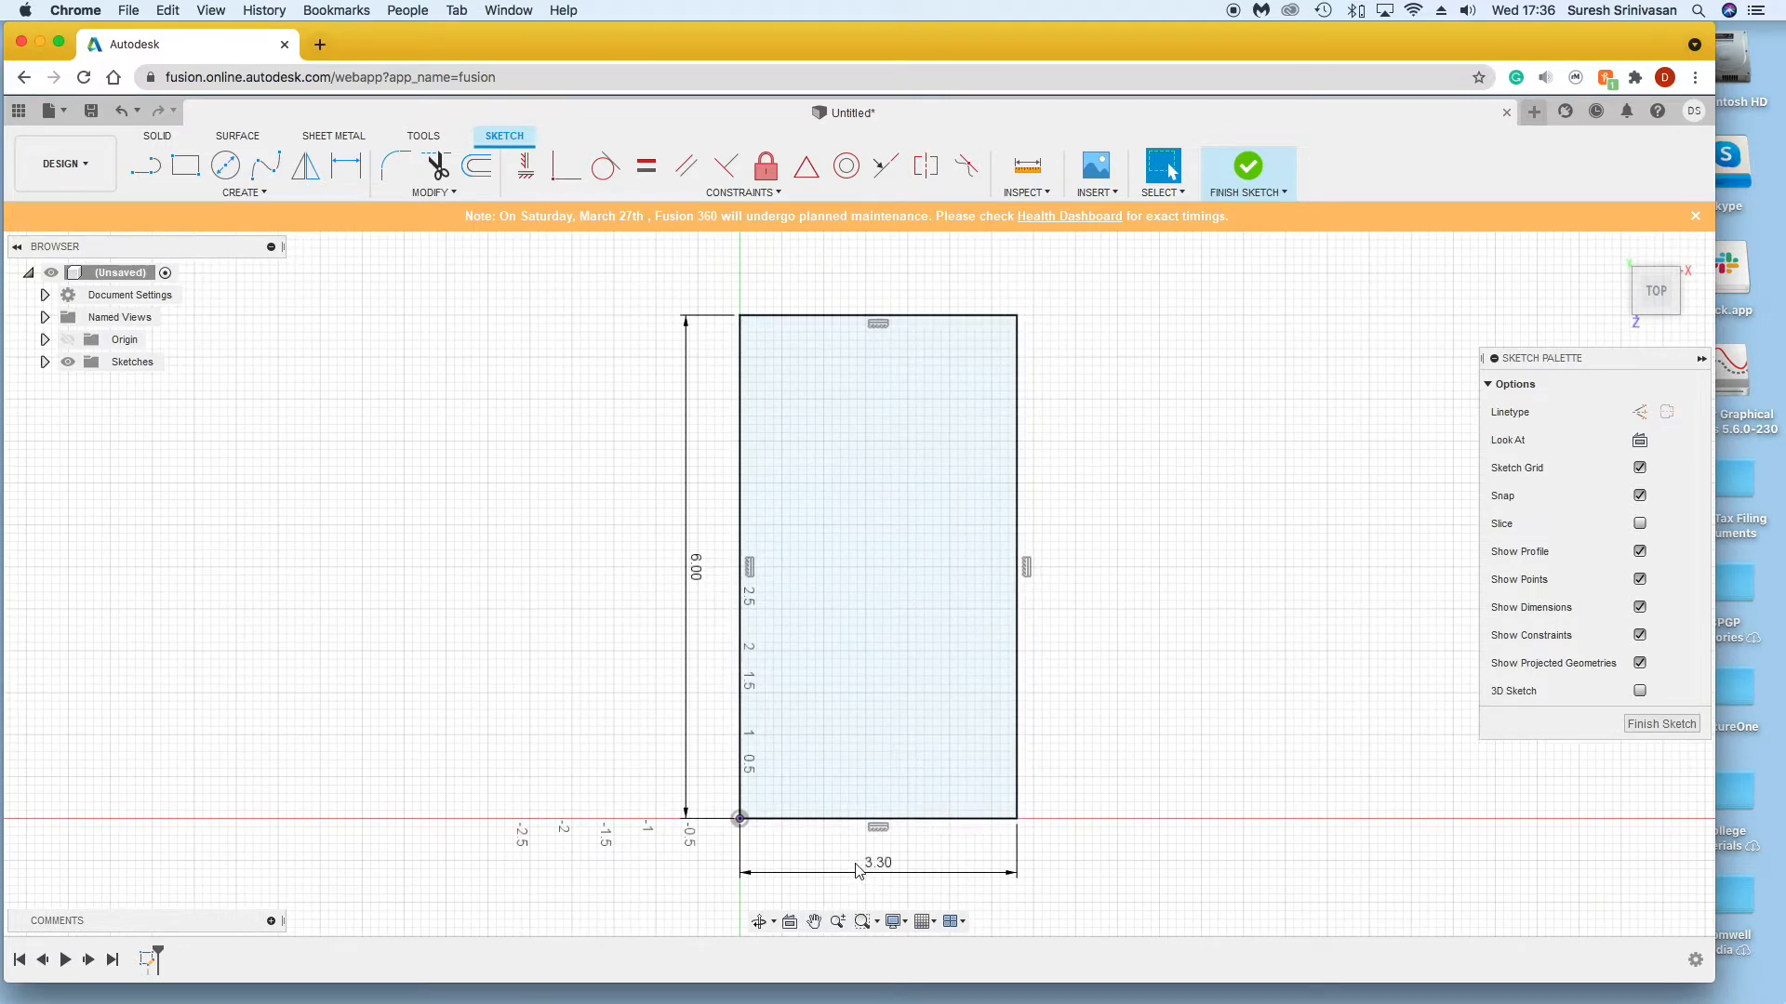
Step: Draw a second, undimensioned two-point rectangle about 4.3 by 2.9 in, to the right of the 6 in tall rectangle
{"action": "left_click", "coordinate": [814, 922]}
{"action": "mouse_move", "coordinate": [1140, 642]}
{"action": "left_mouse_down"}
{"action": "mouse_move", "coordinate": [1128, 686]}
{"action": "mouse_move", "coordinate": [1069, 634]}
{"action": "mouse_move", "coordinate": [1088, 658]}
{"action": "mouse_move", "coordinate": [1100, 645]}
{"action": "mouse_move", "coordinate": [1005, 654]}
{"action": "left_mouse_up"}
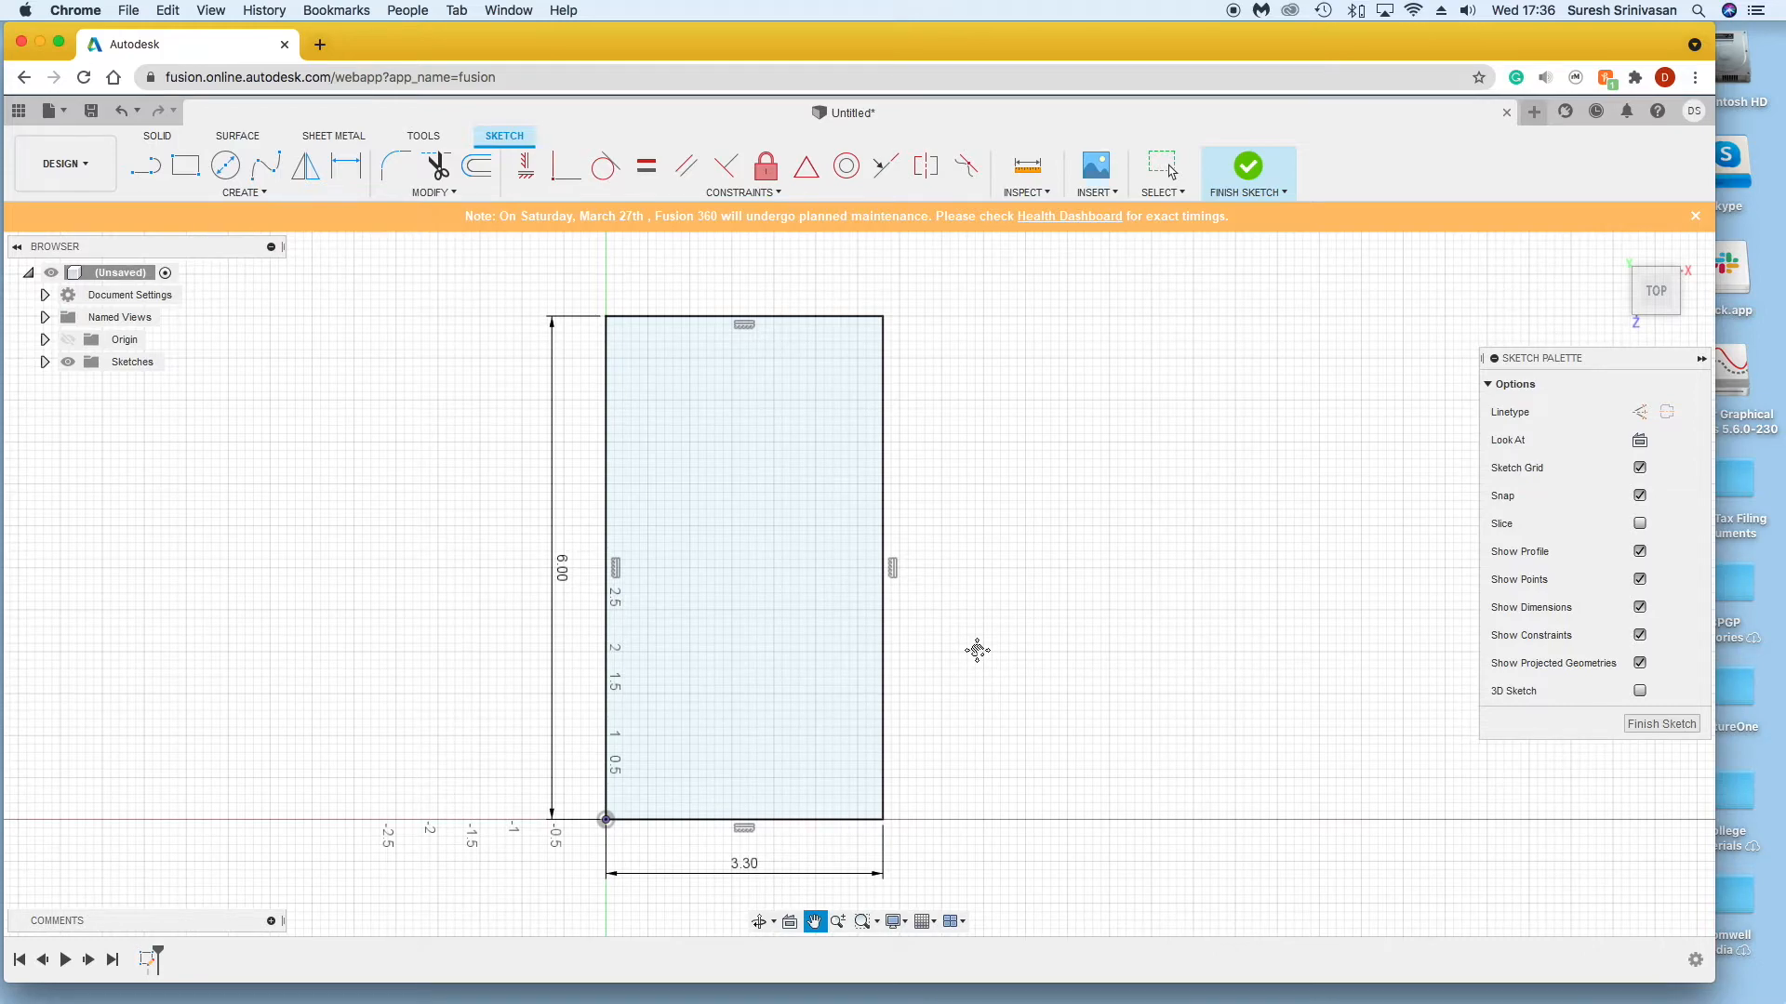
{"action": "key", "text": "Escape"}
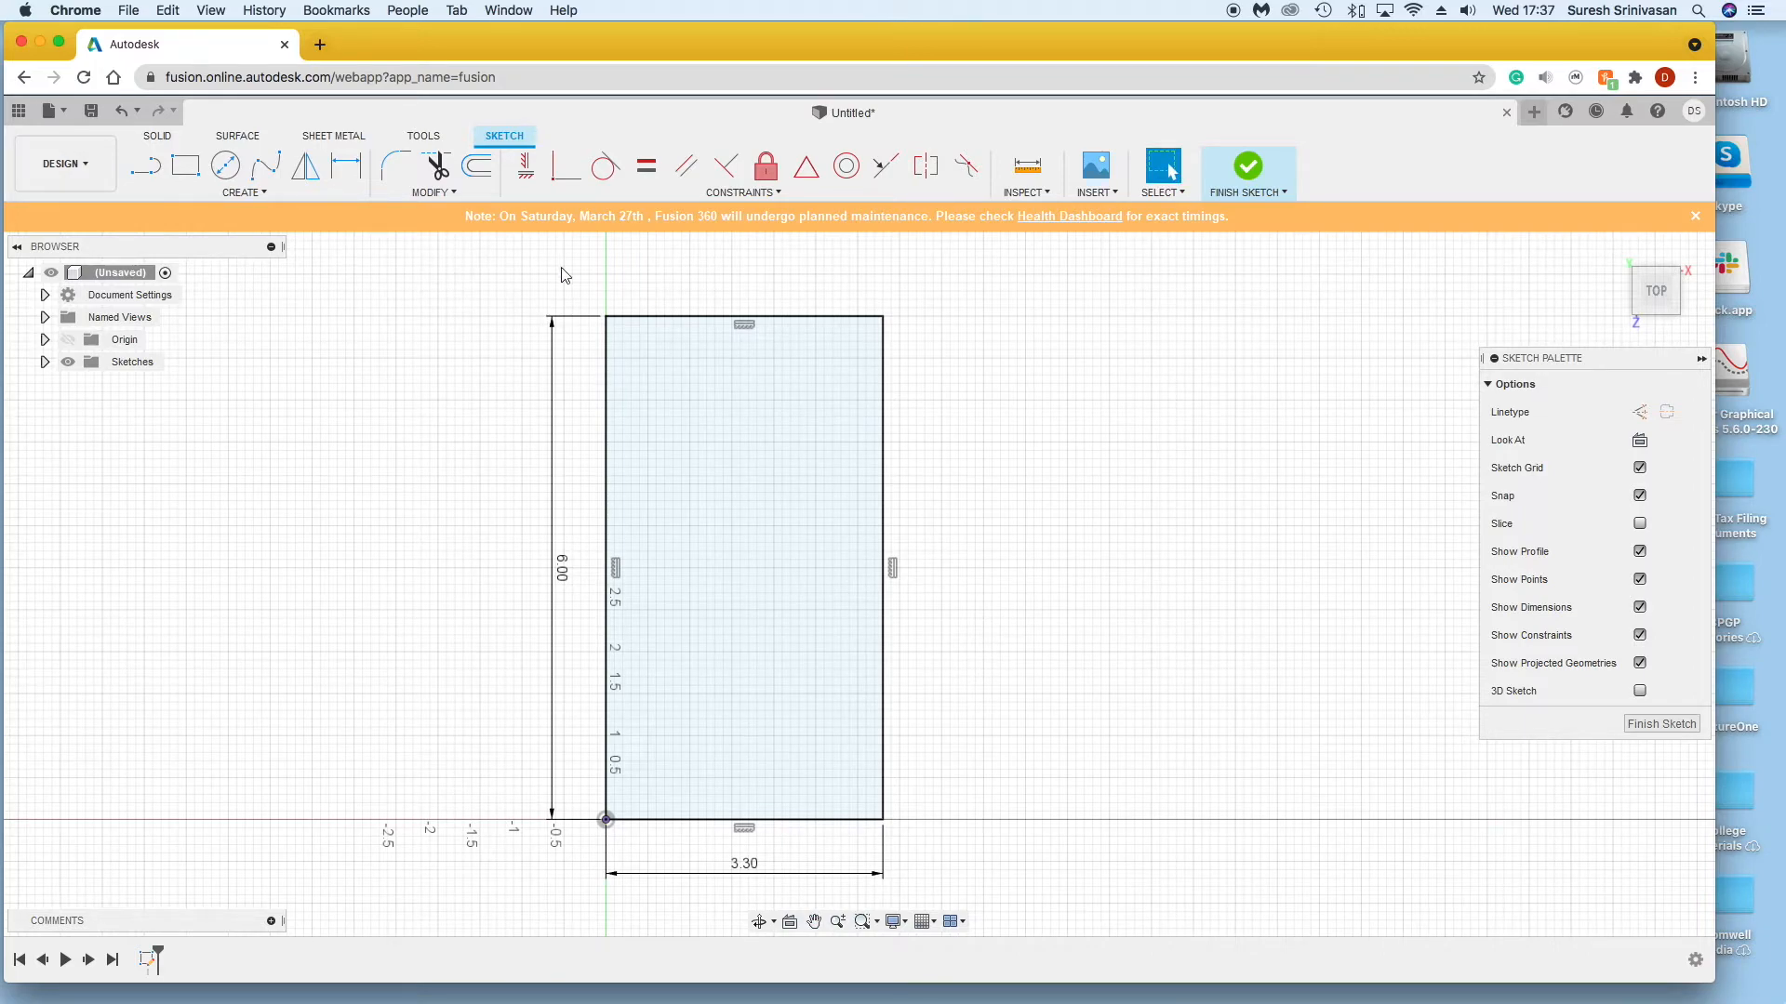
{"action": "left_click", "coordinate": [185, 165]}
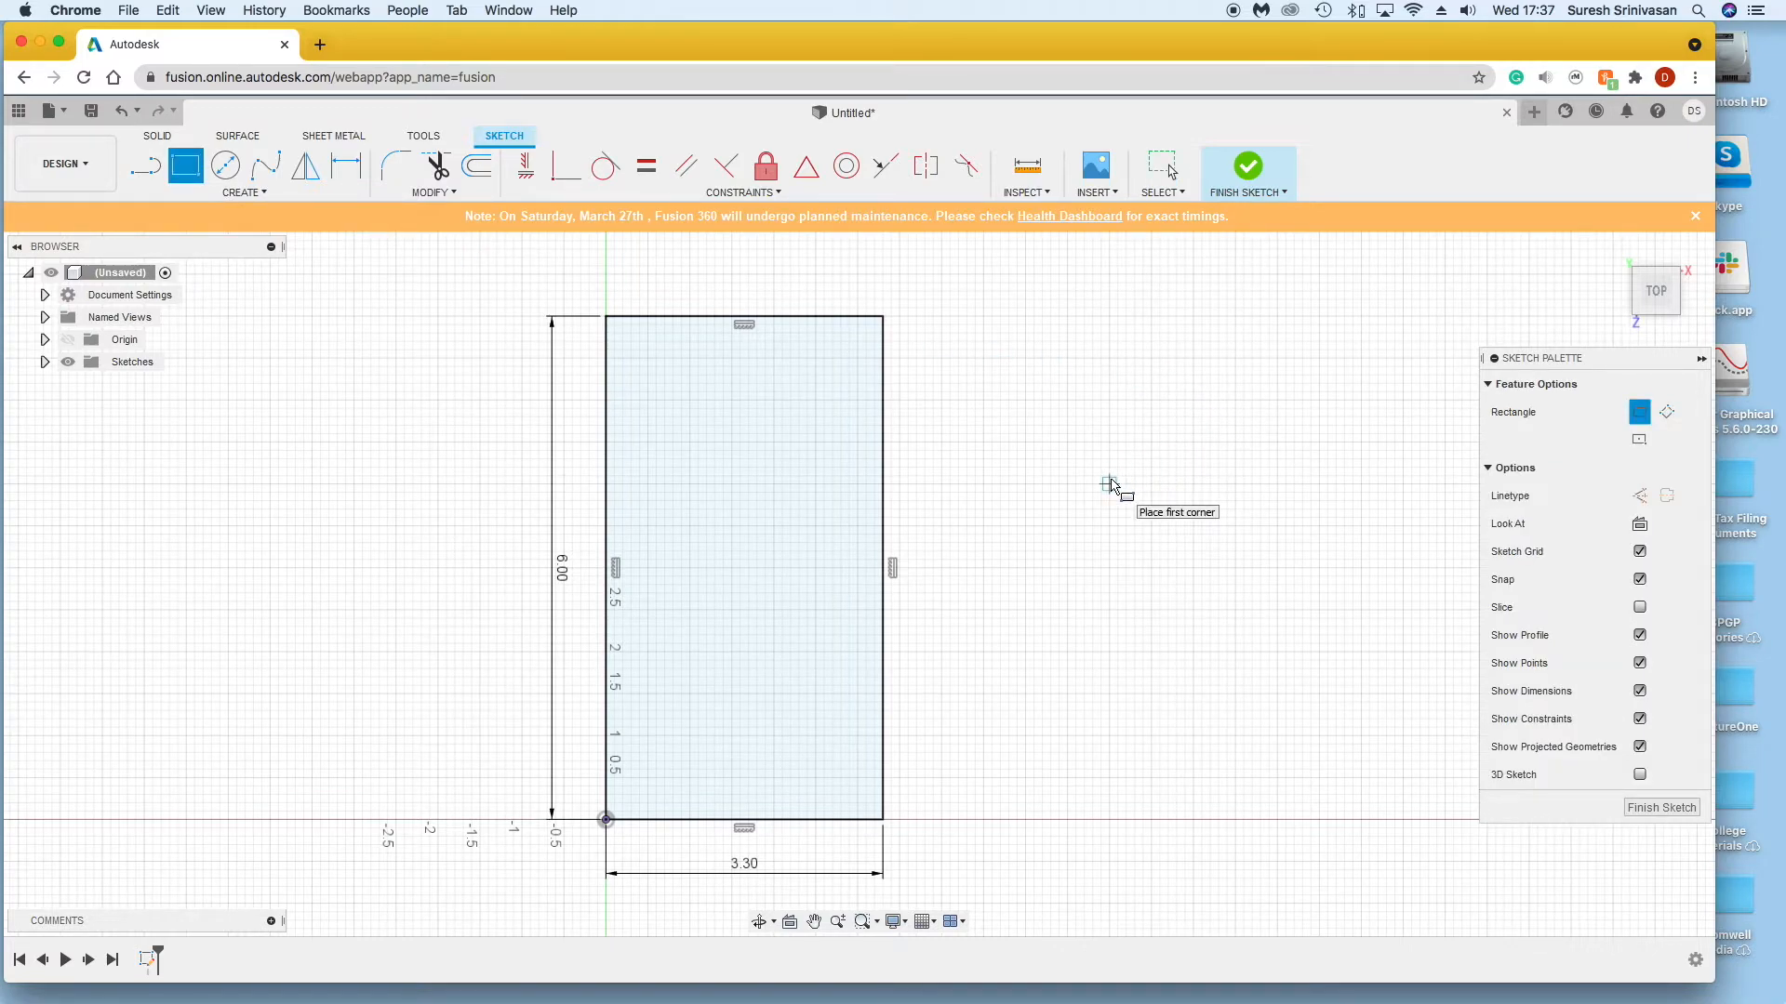
{"action": "key", "text": "Escape"}
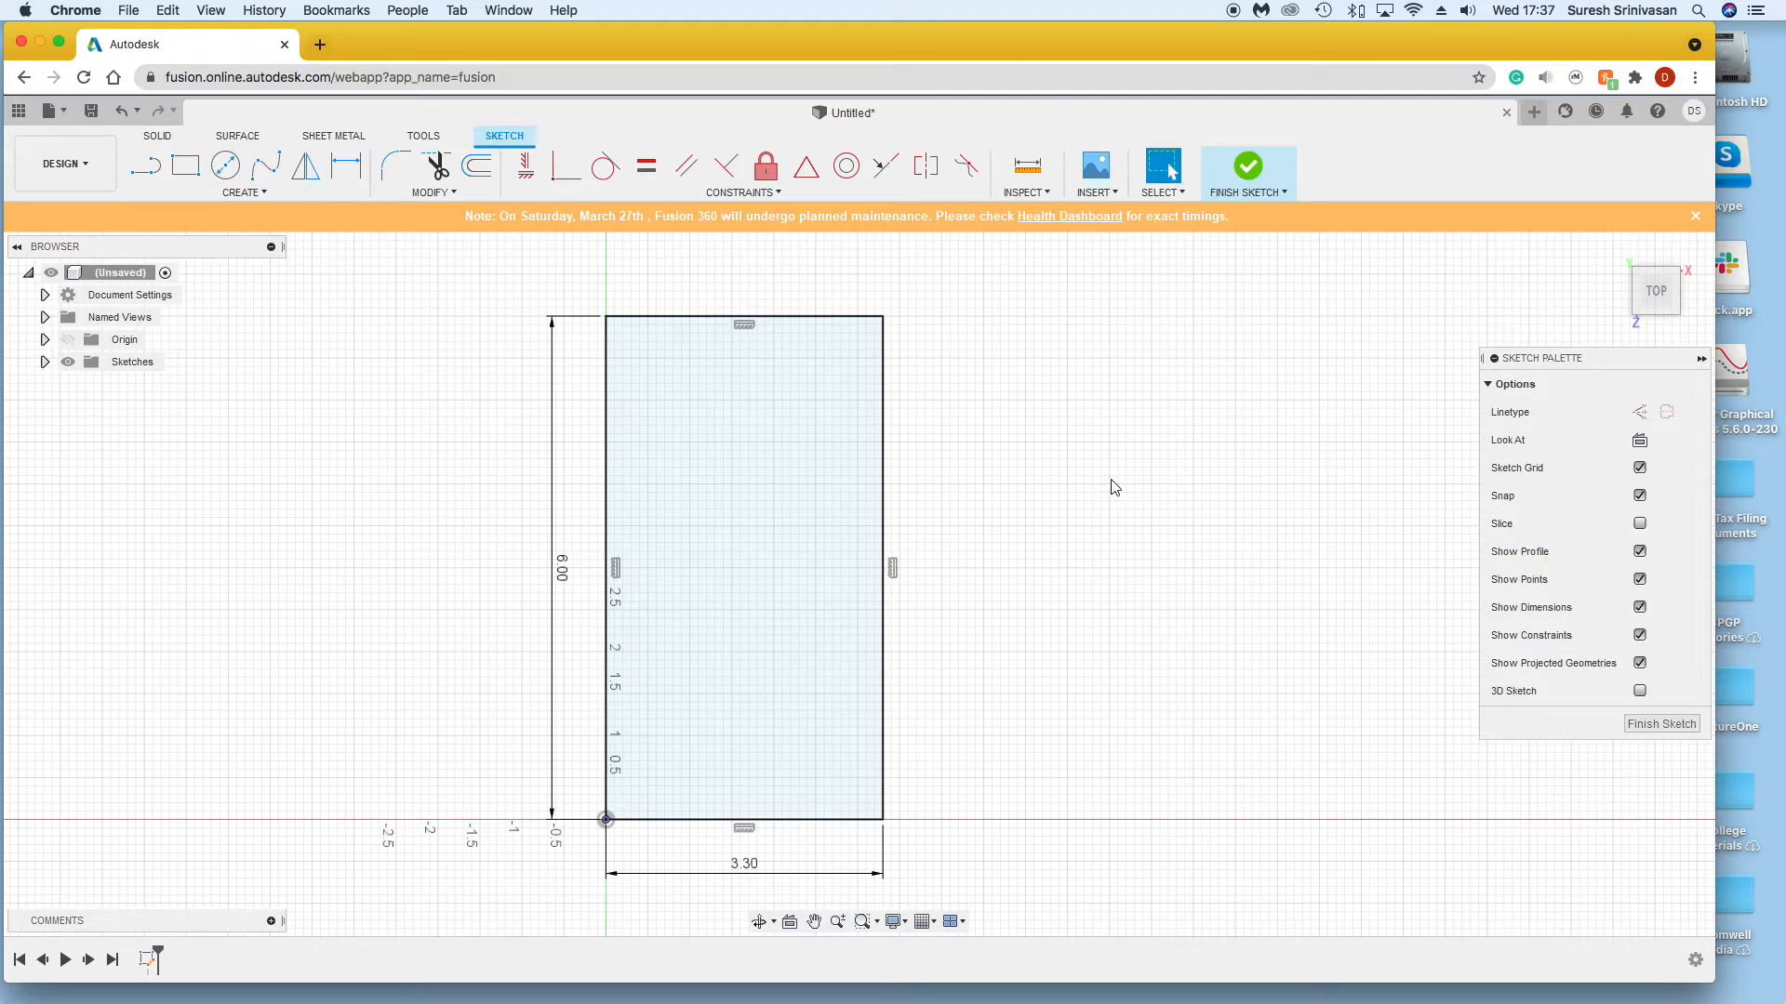
{"action": "left_click", "coordinate": [197, 181]}
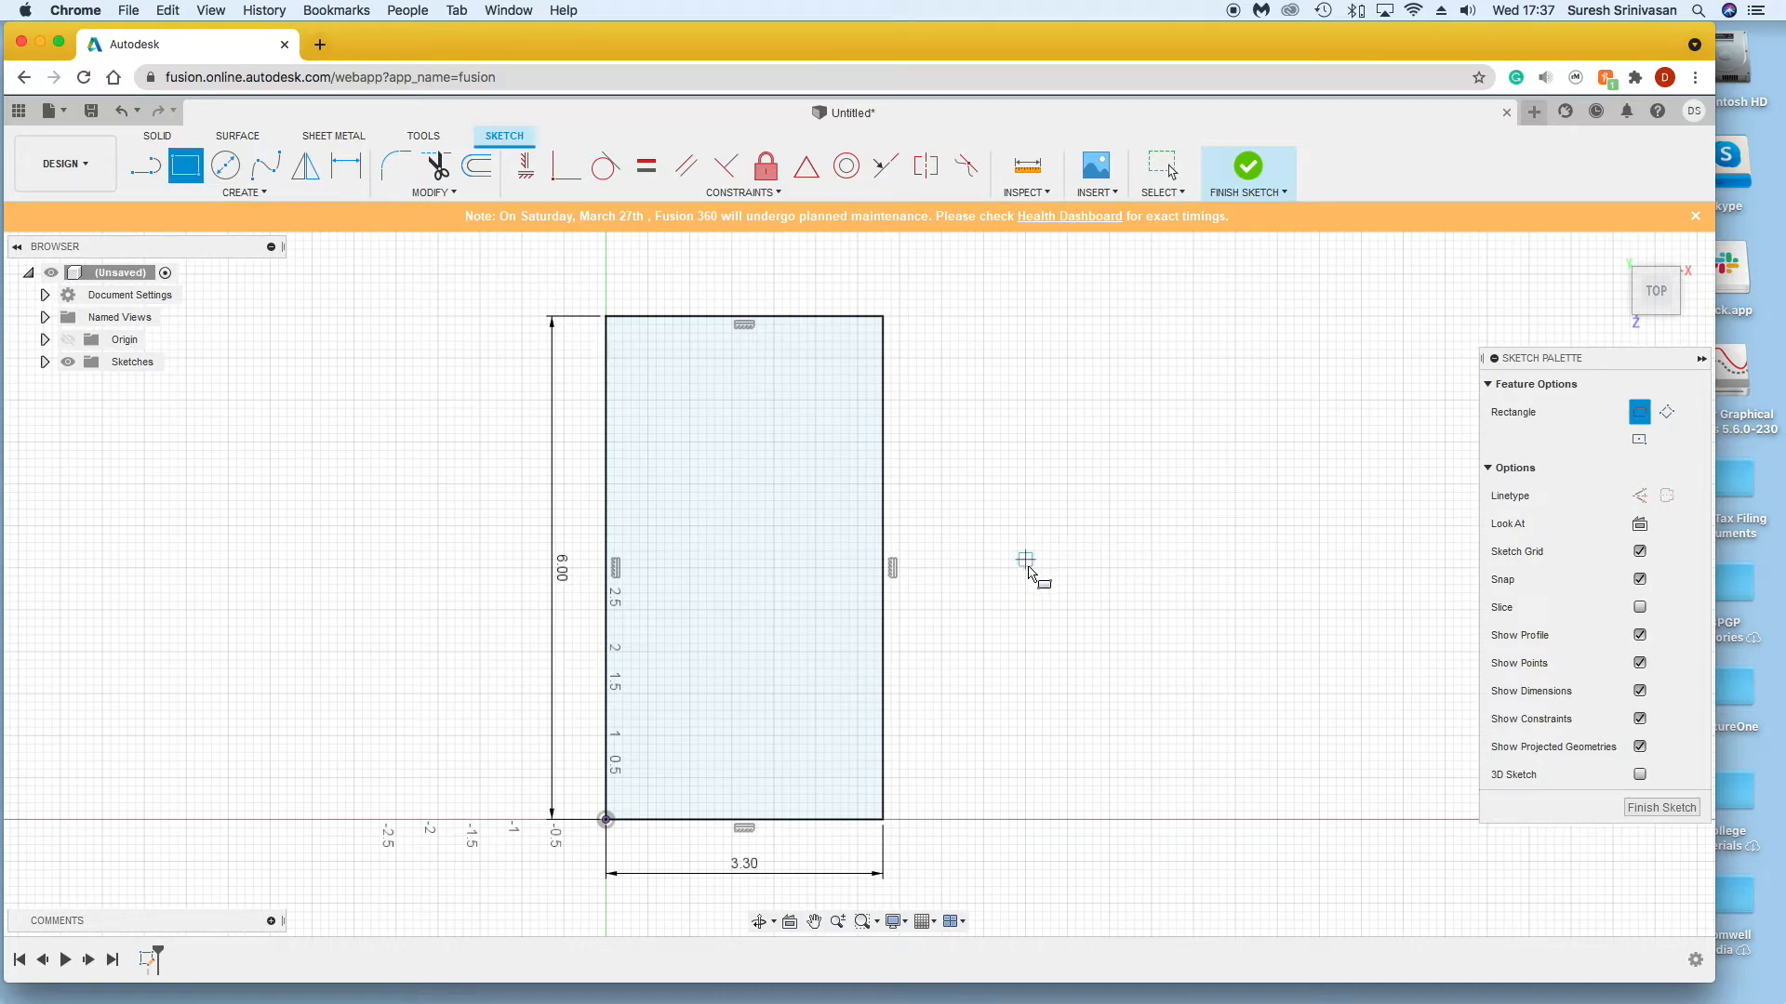
{"action": "left_click", "coordinate": [1009, 585]}
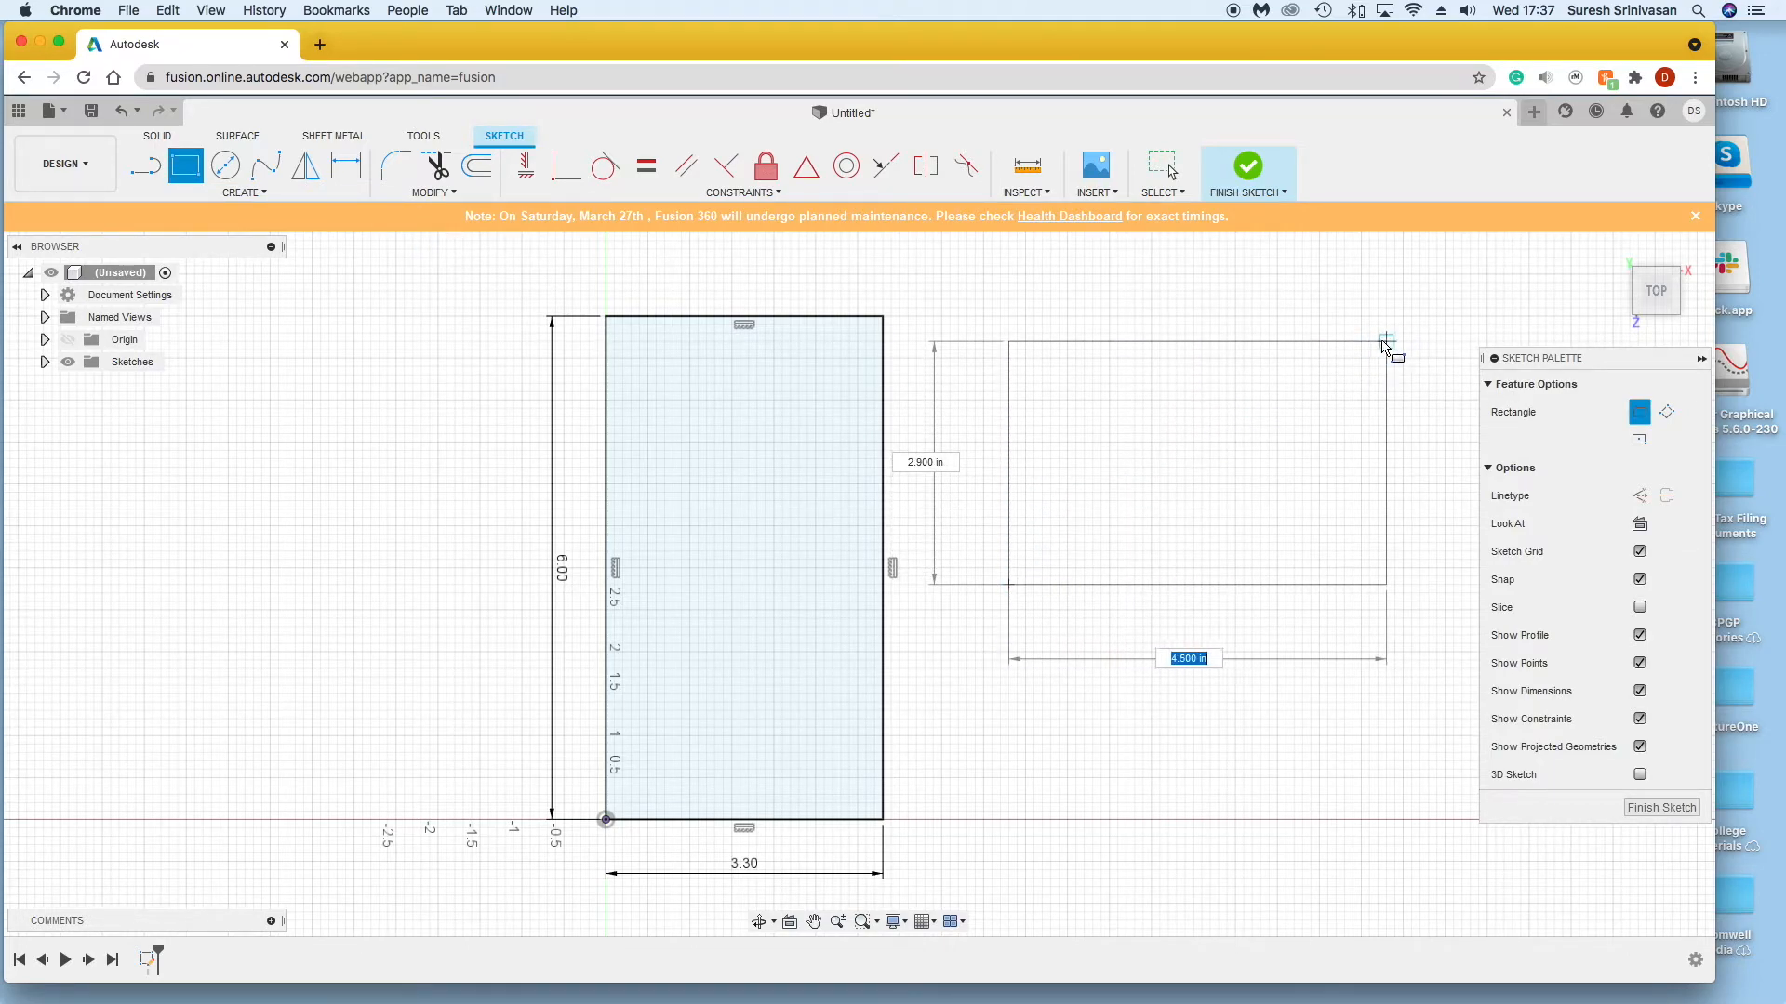
{"action": "left_click", "coordinate": [1369, 341]}
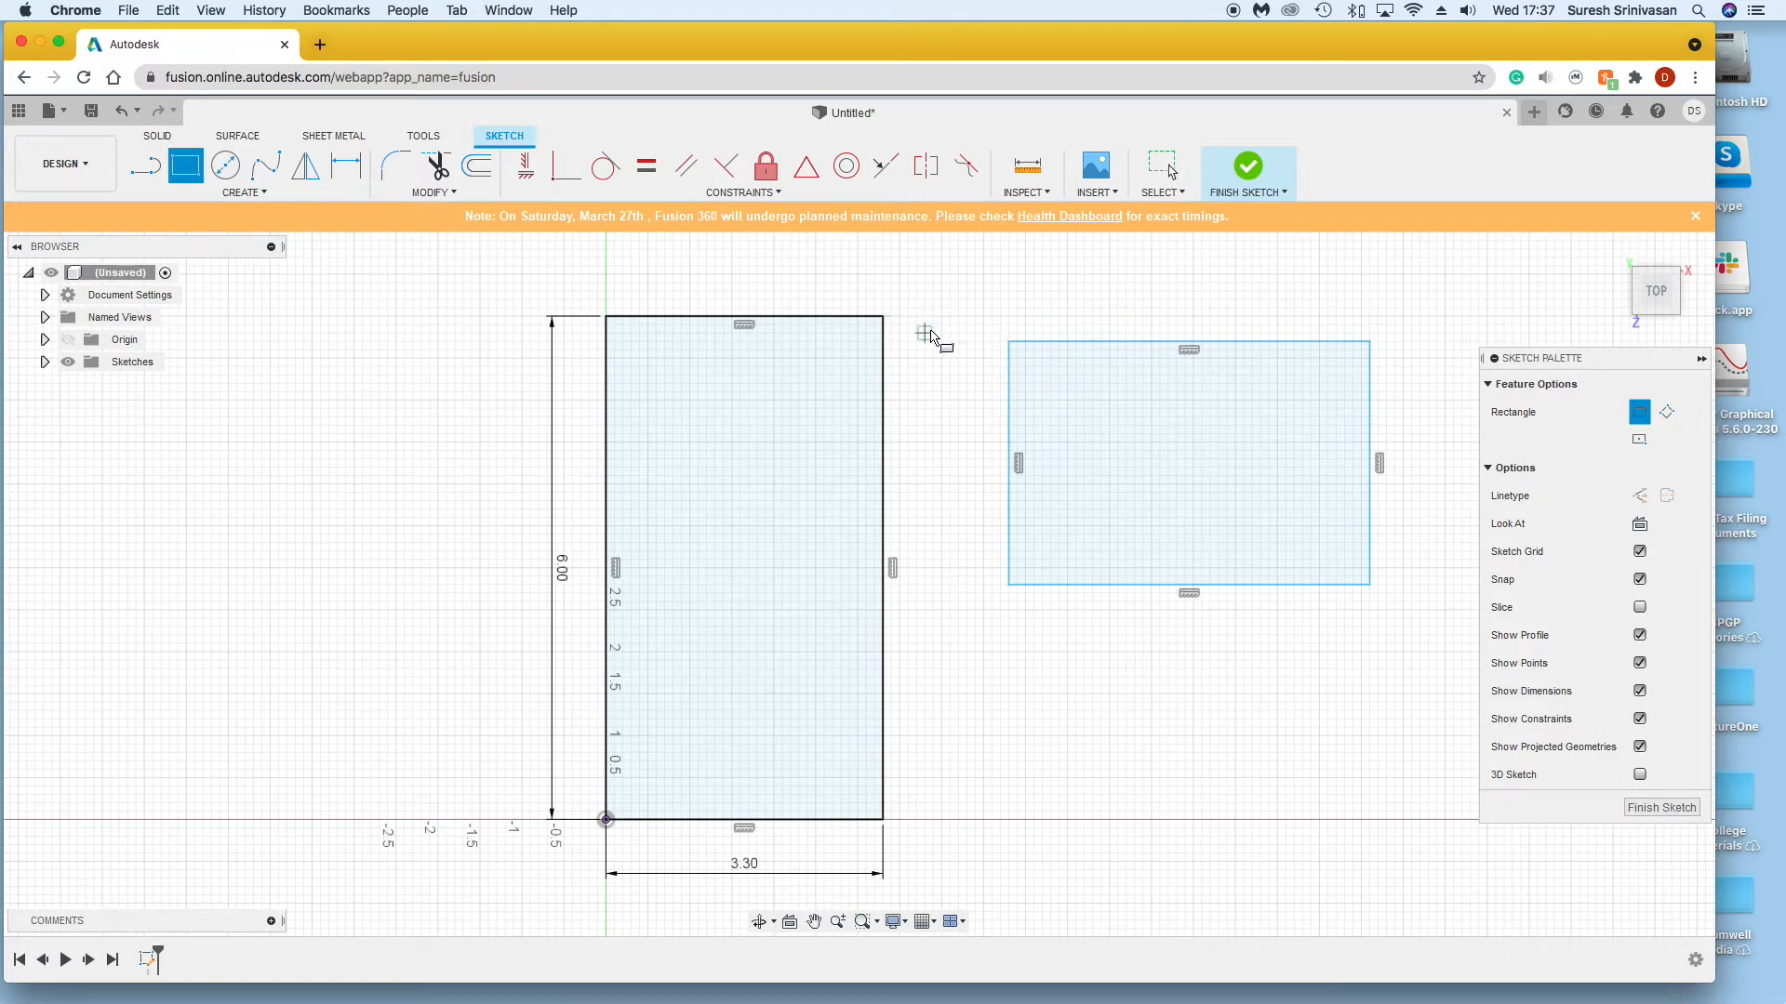
{"action": "left_click", "coordinate": [260, 194]}
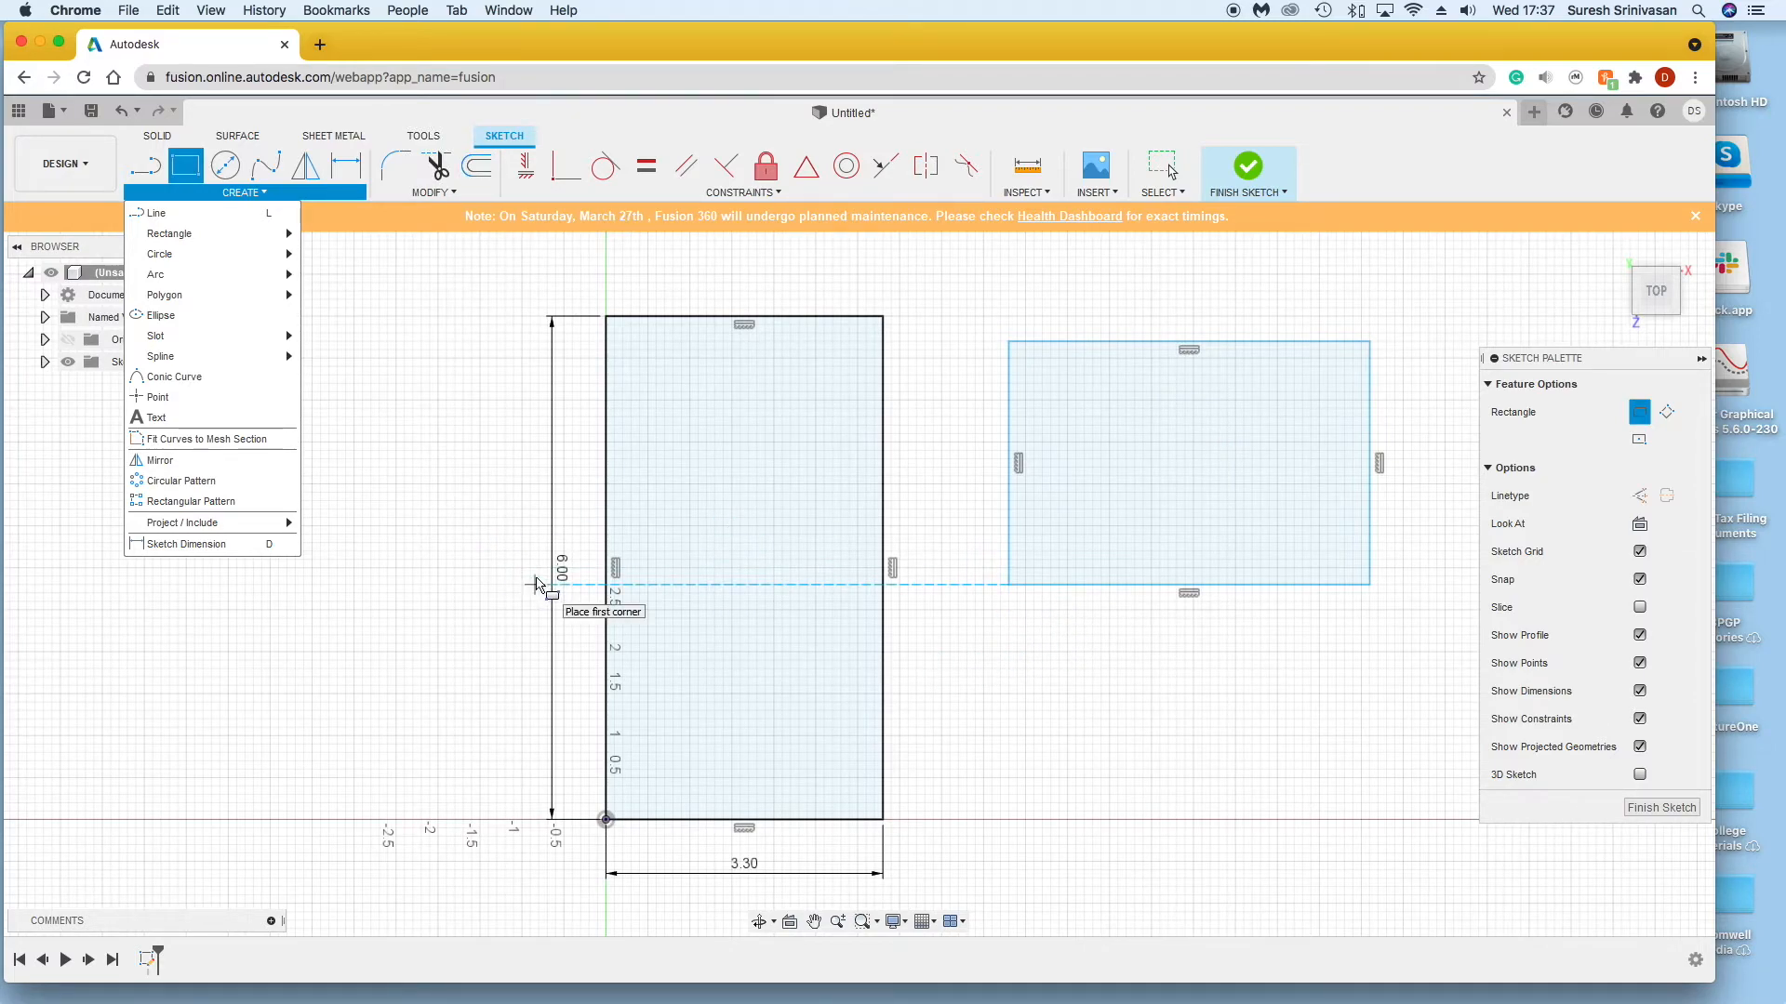
{"action": "left_click", "coordinate": [1138, 693]}
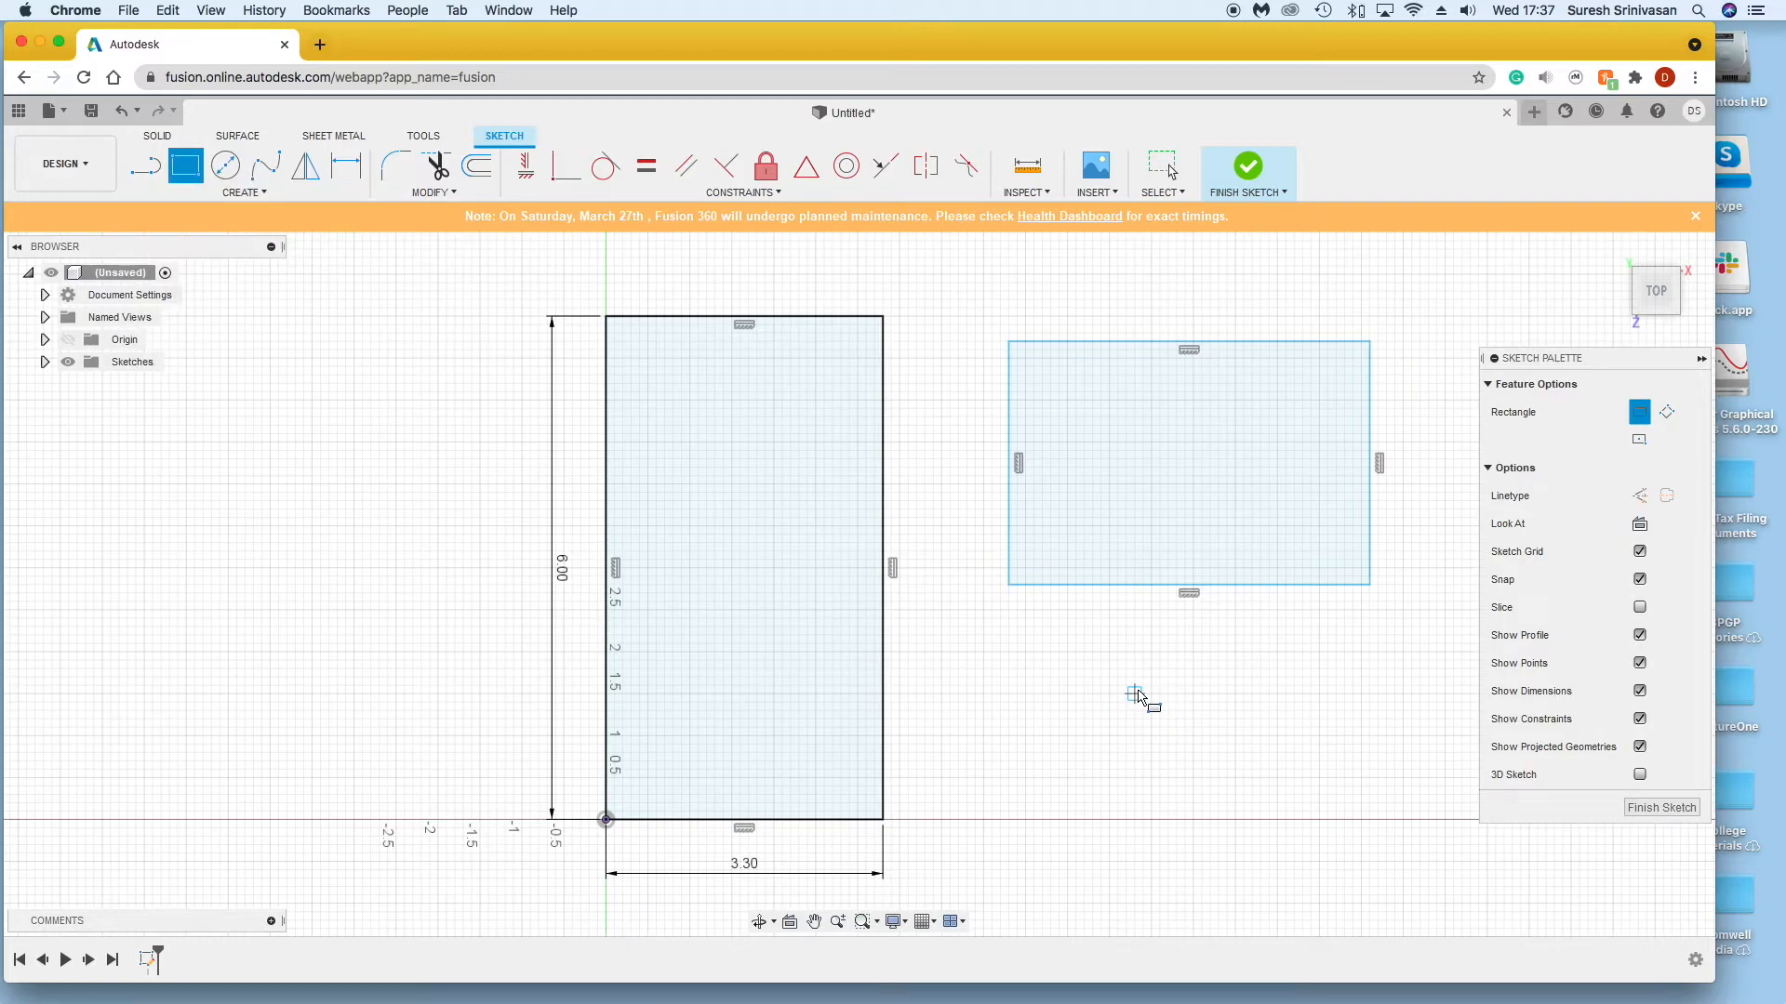
Step: Delete both rectangles together with their dimensions from the sketch
{"action": "key", "text": "Escape"}
{"action": "scroll", "coordinate": [1087, 691], "scroll_direction": "up", "scroll_amount": 2}
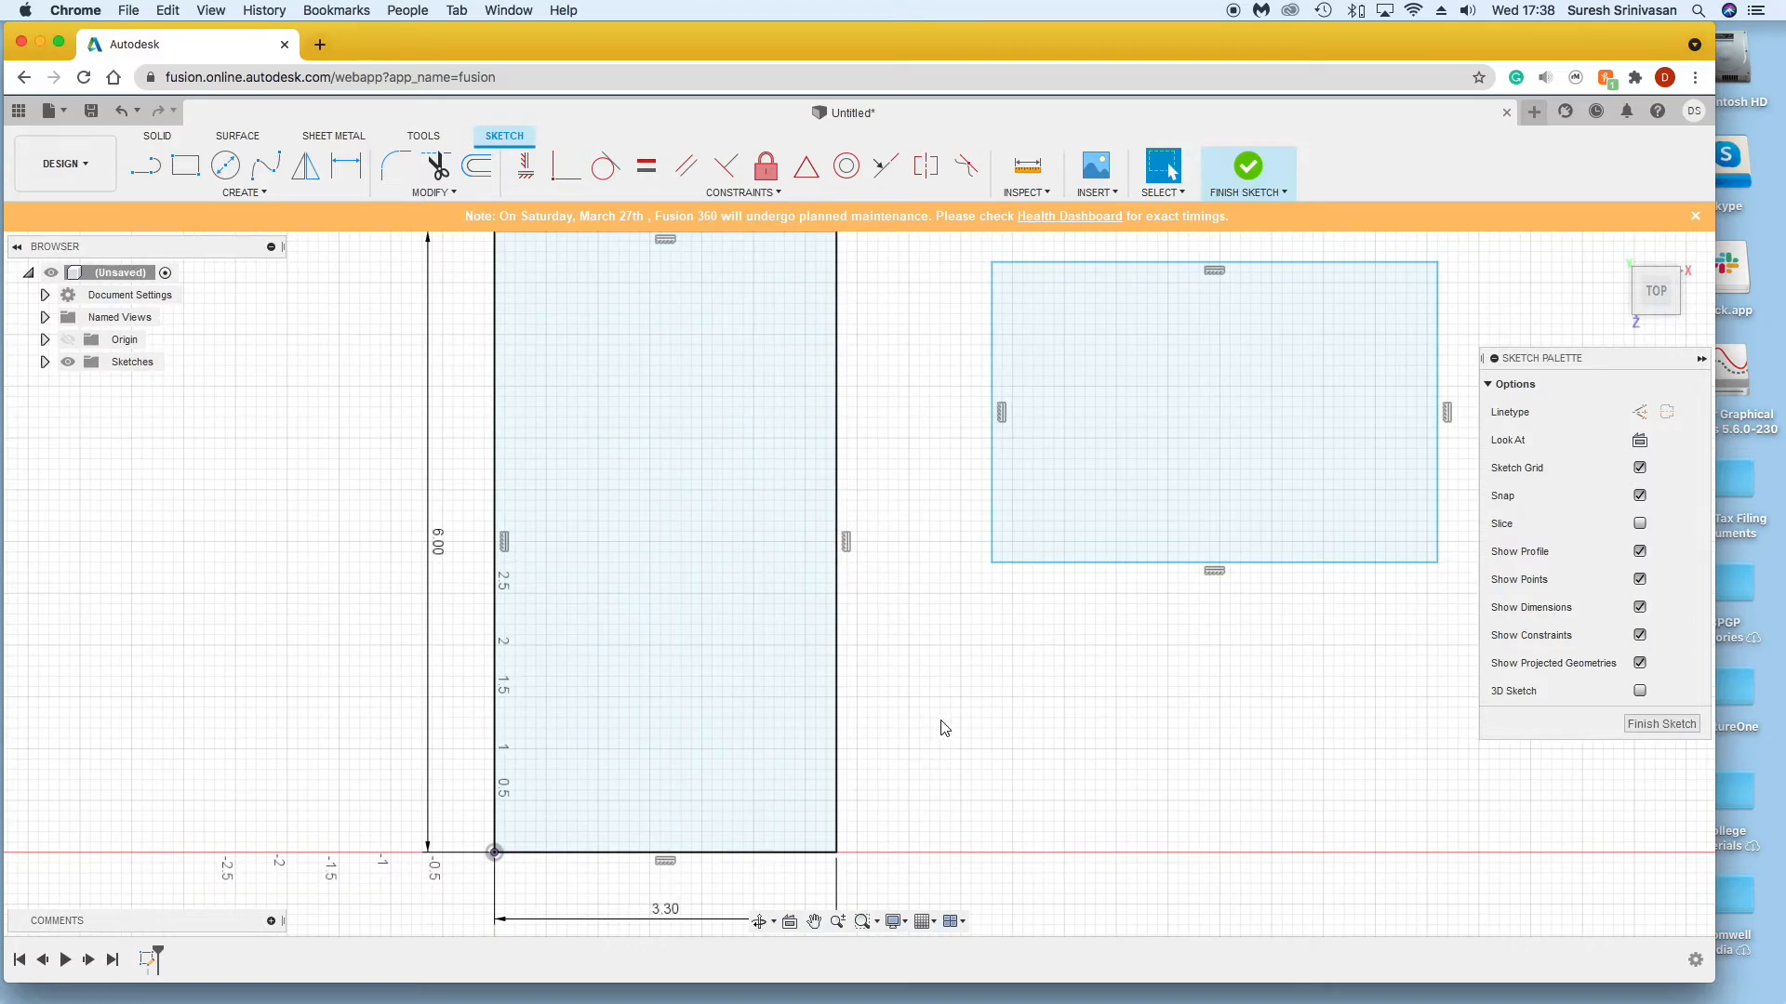
{"action": "scroll", "coordinate": [955, 815], "scroll_direction": "up", "scroll_amount": 3}
{"action": "scroll", "coordinate": [951, 809], "scroll_direction": "down", "scroll_amount": 4}
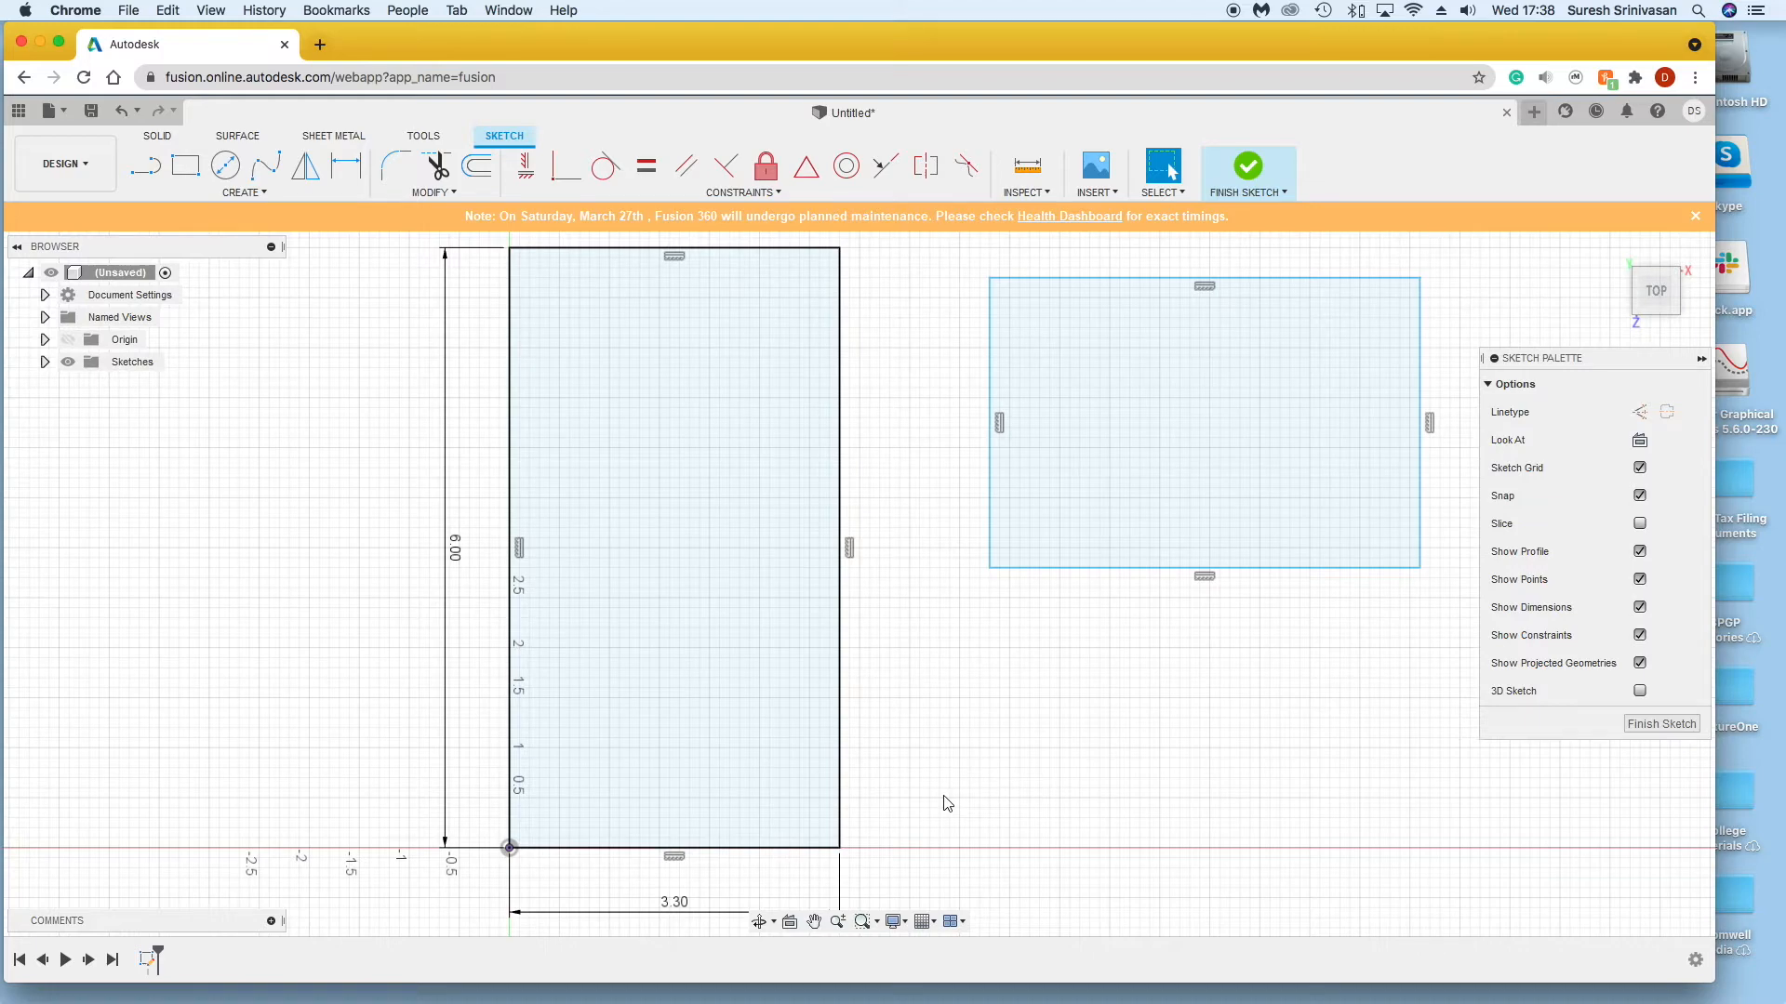
{"action": "left_click", "coordinate": [850, 925]}
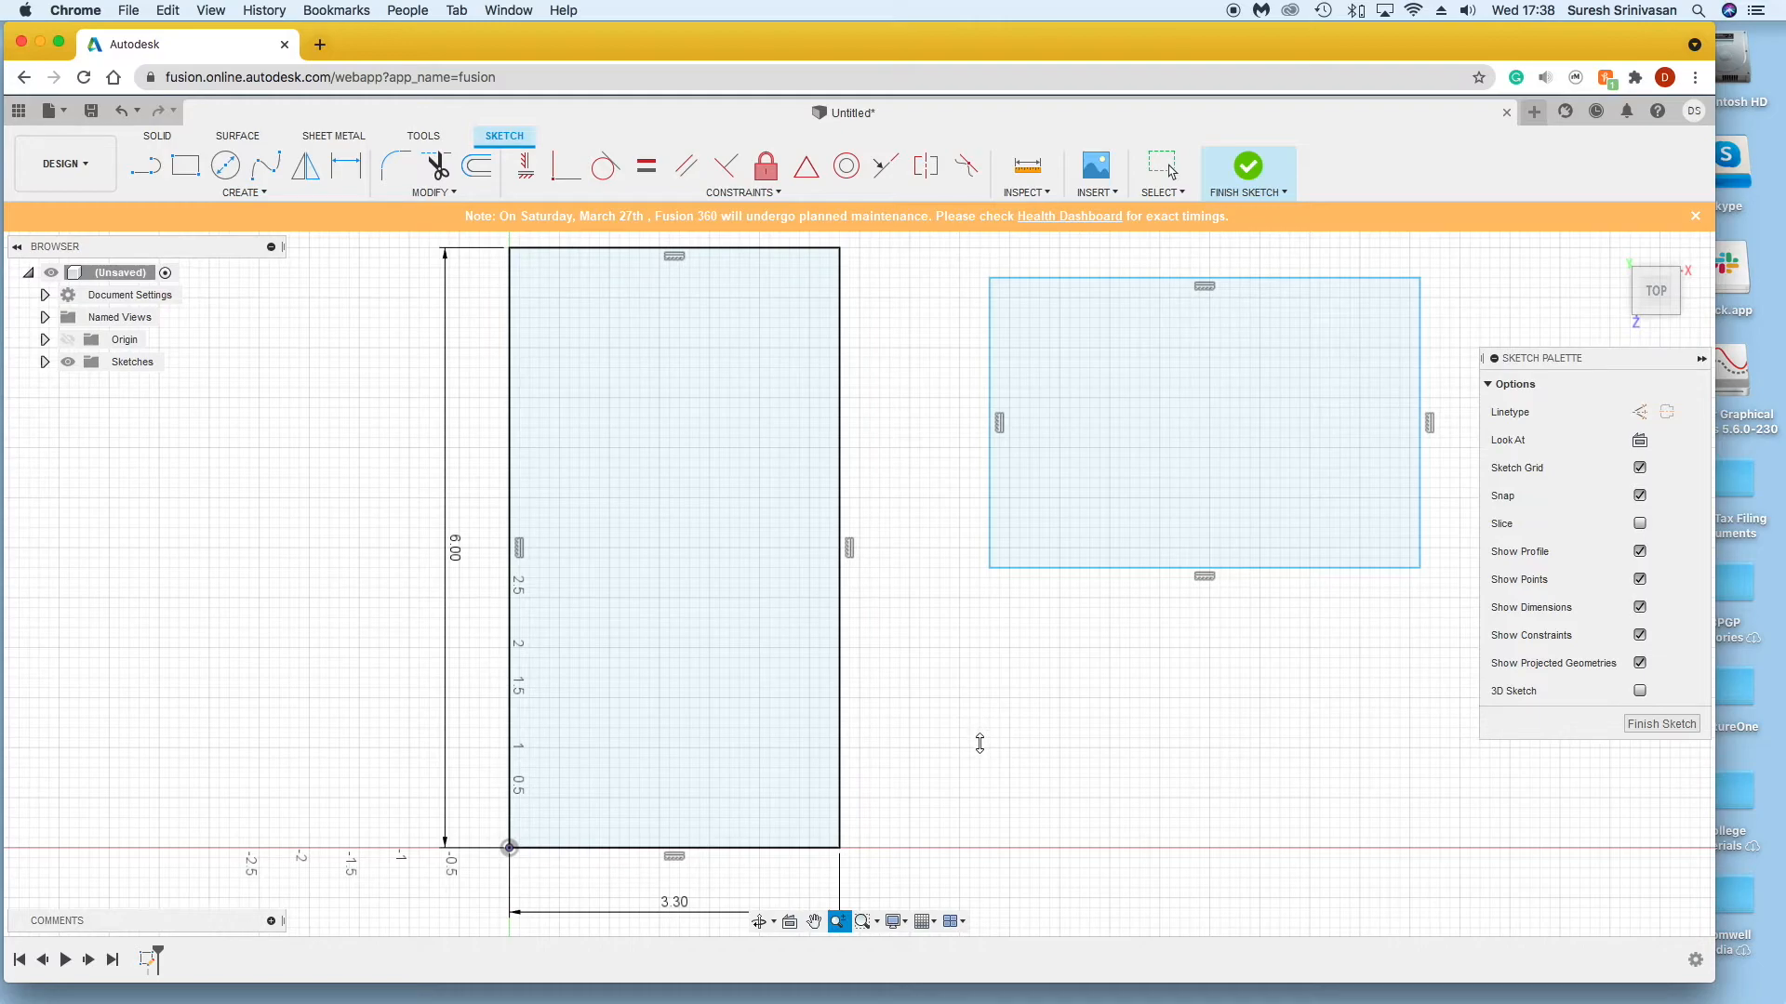
{"action": "mouse_move", "coordinate": [975, 738]}
{"action": "left_mouse_down"}
{"action": "mouse_move", "coordinate": [976, 654]}
{"action": "mouse_move", "coordinate": [989, 788]}
{"action": "mouse_move", "coordinate": [994, 646]}
{"action": "mouse_move", "coordinate": [996, 710]}
{"action": "left_mouse_up"}
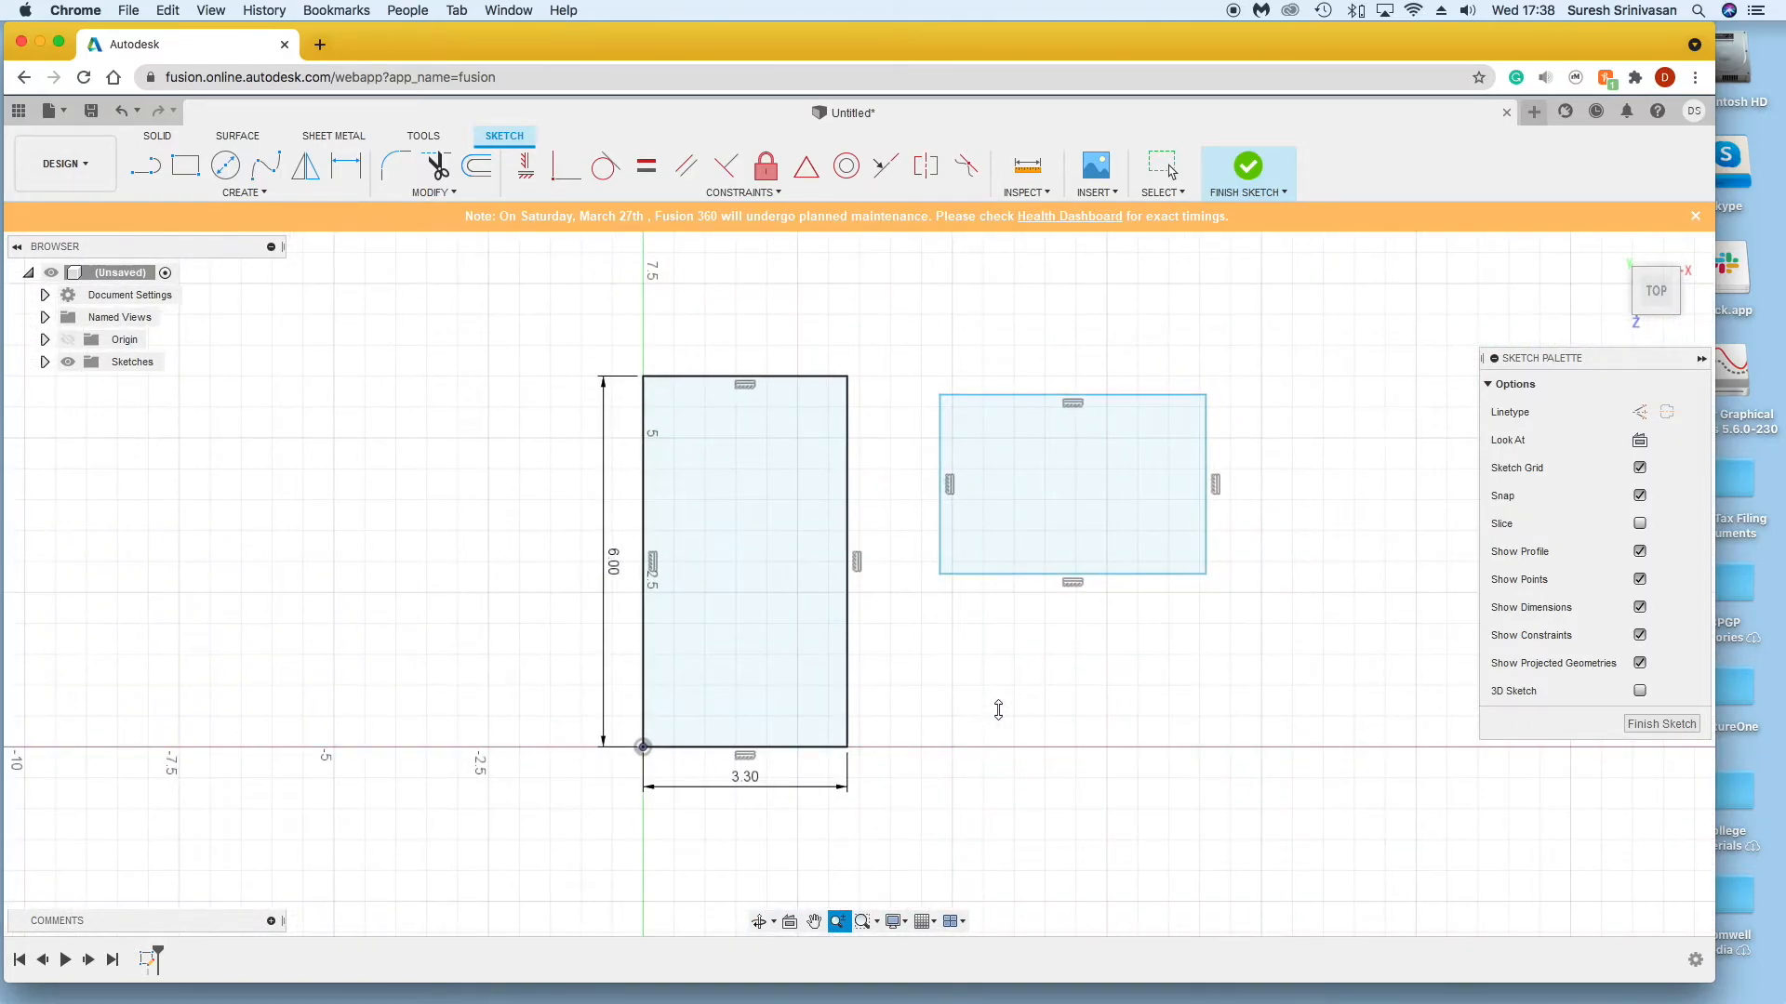
{"action": "key", "text": "Escape"}
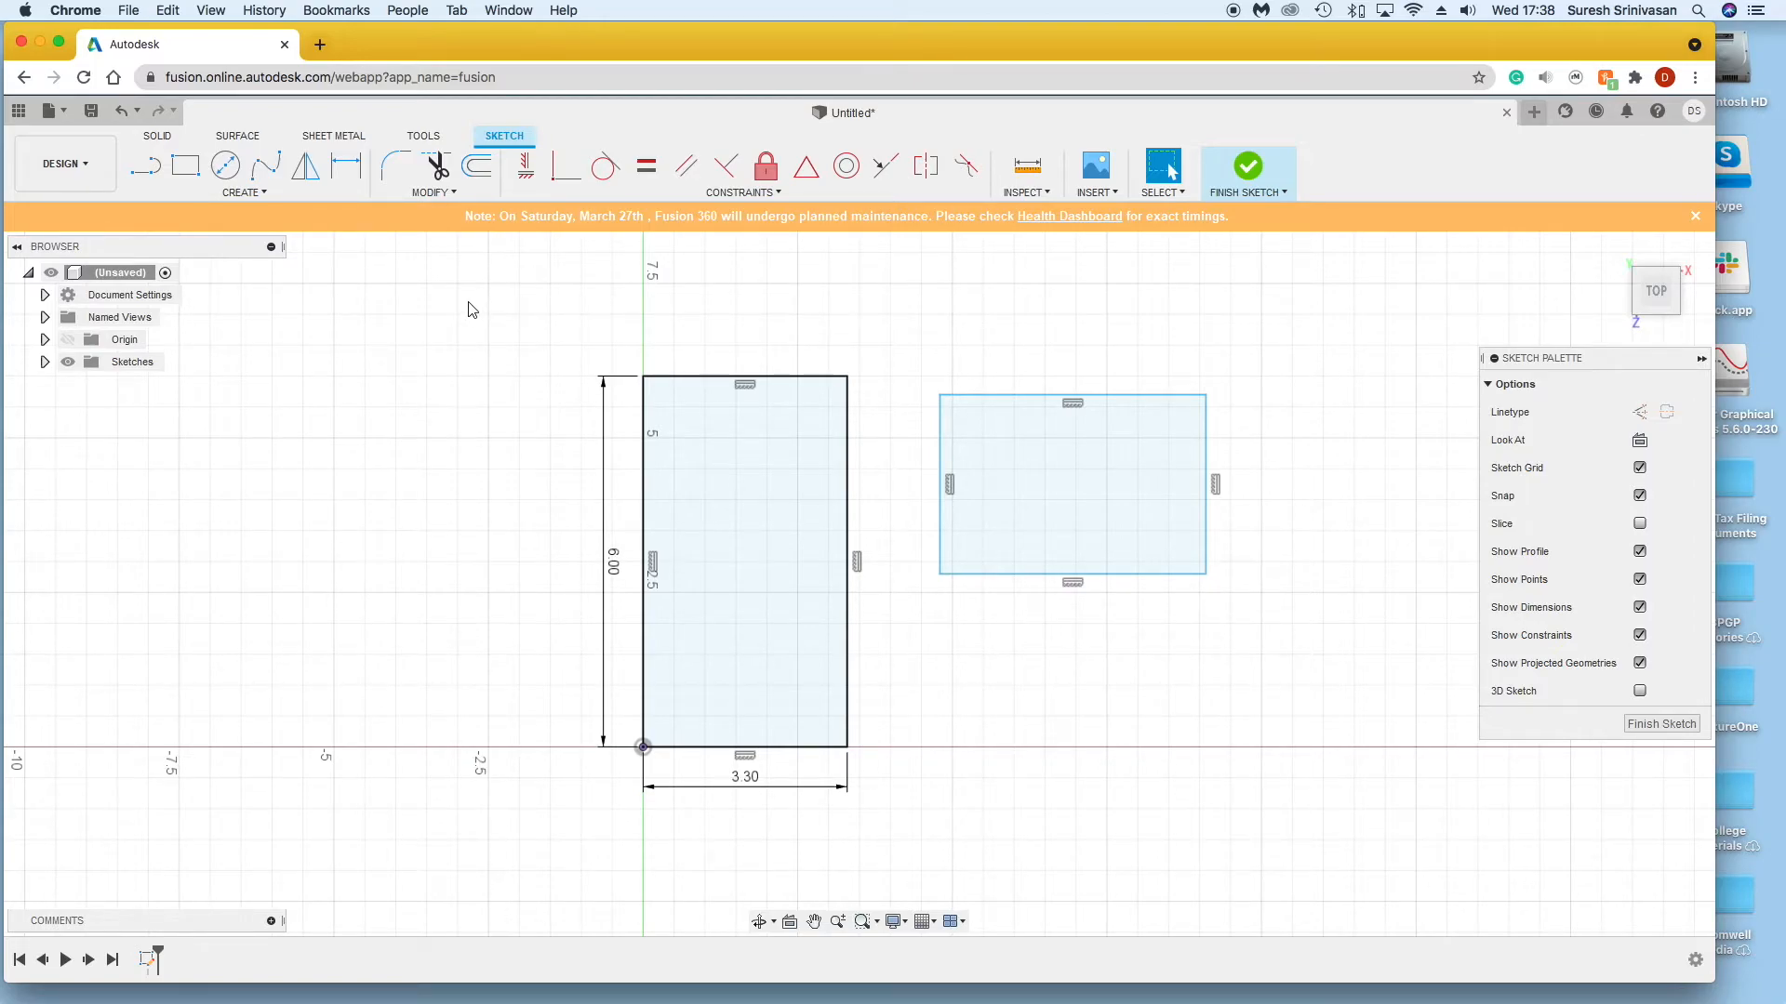
{"action": "mouse_move", "coordinate": [493, 323]}
{"action": "left_mouse_down"}
{"action": "mouse_move", "coordinate": [697, 506]}
{"action": "mouse_move", "coordinate": [1255, 815]}
{"action": "left_mouse_up"}
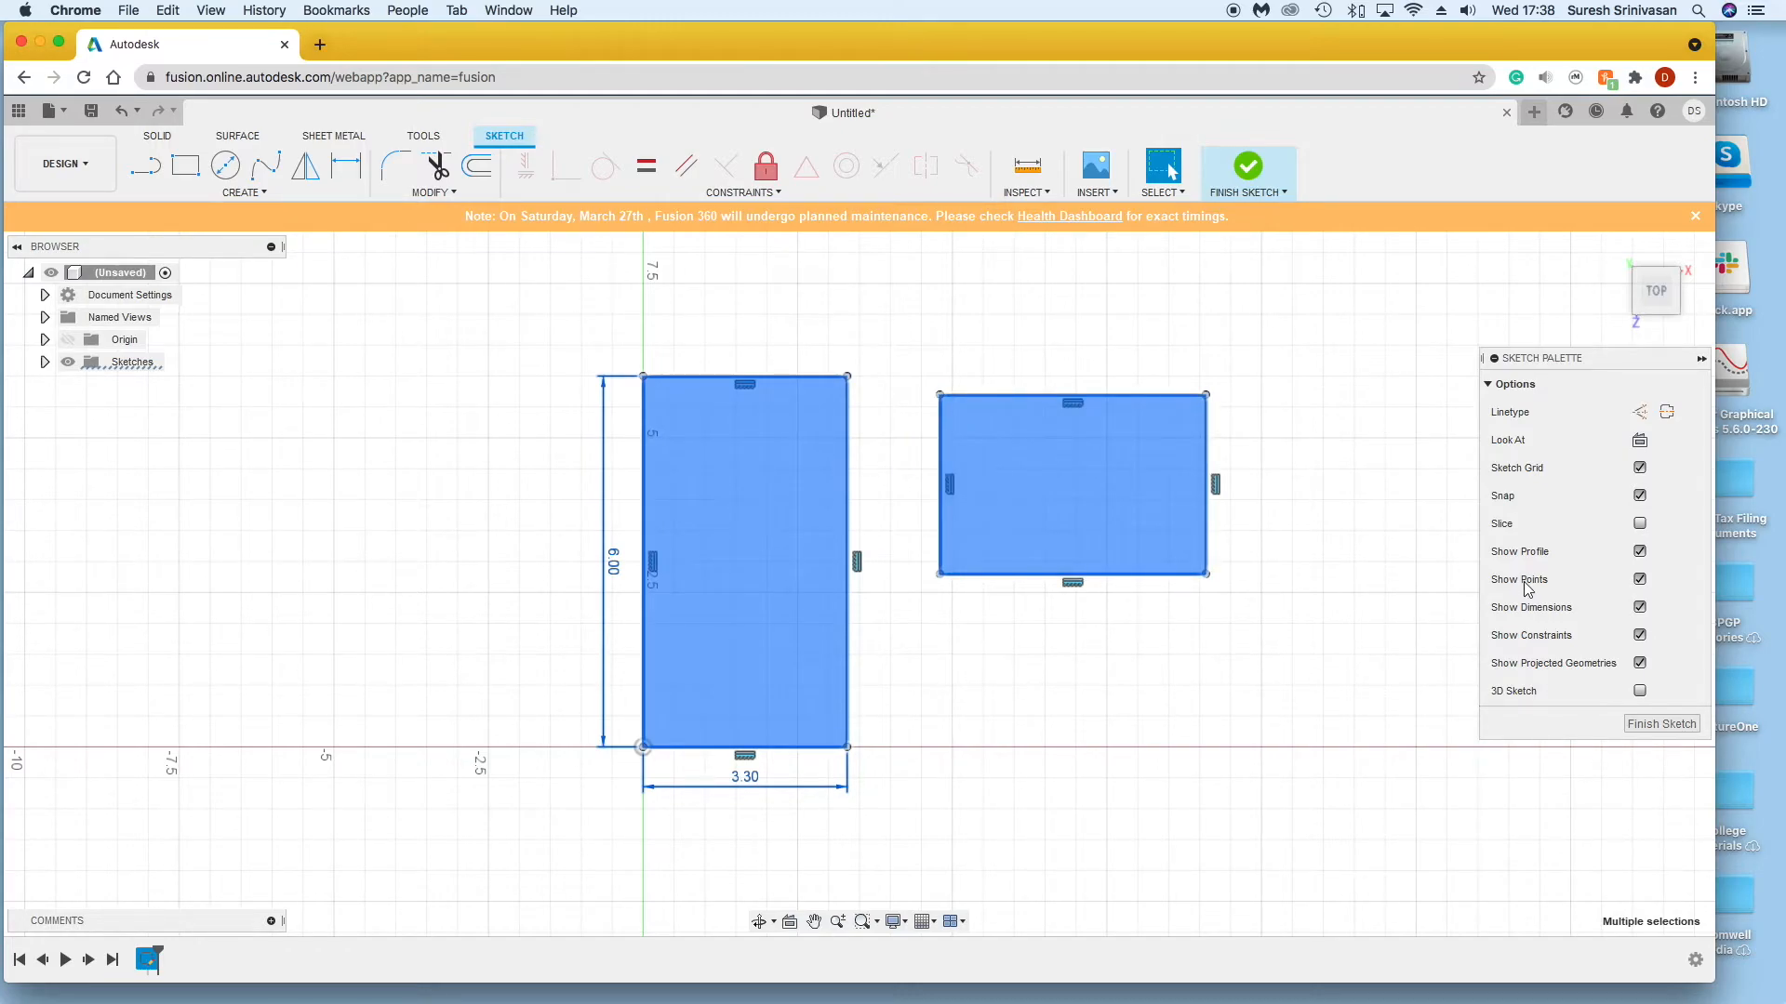
{"action": "key", "text": "Delete"}
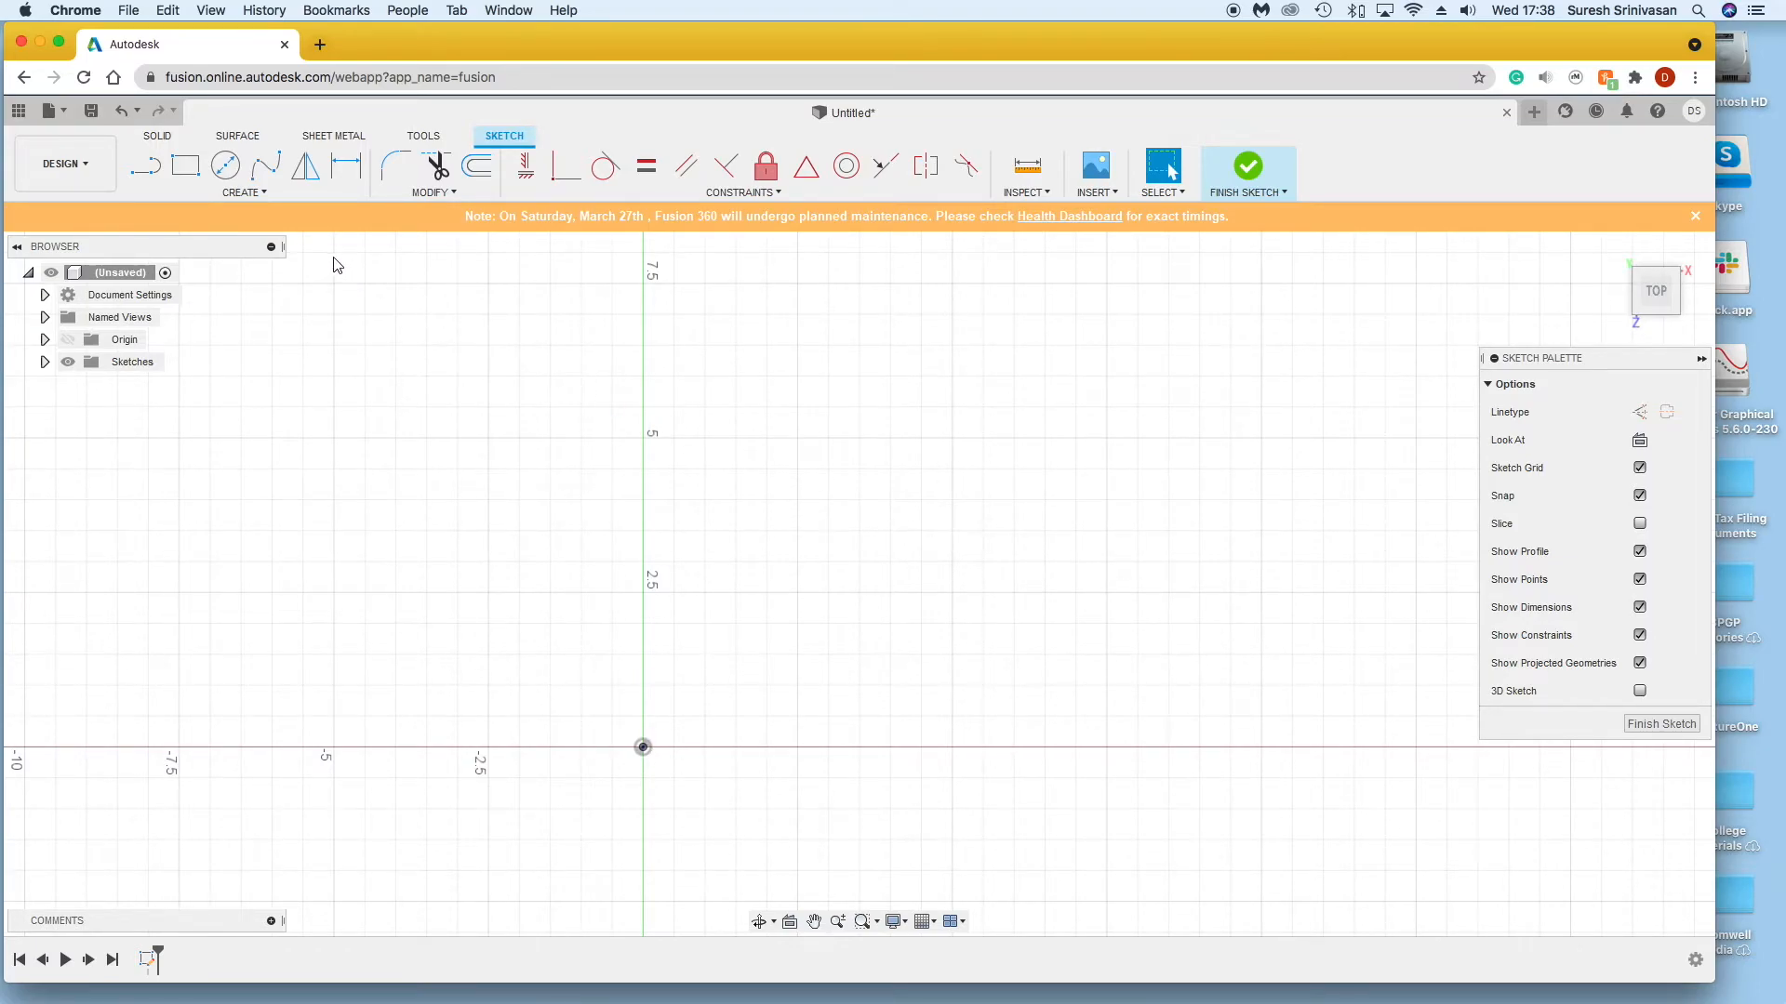
Step: Draw an open chain of three lines above the X axis, from about (1.3, 6.2) in through (11, 4.5) and (6, 1) to (-3, 3.9)
{"action": "left_click", "coordinate": [255, 193]}
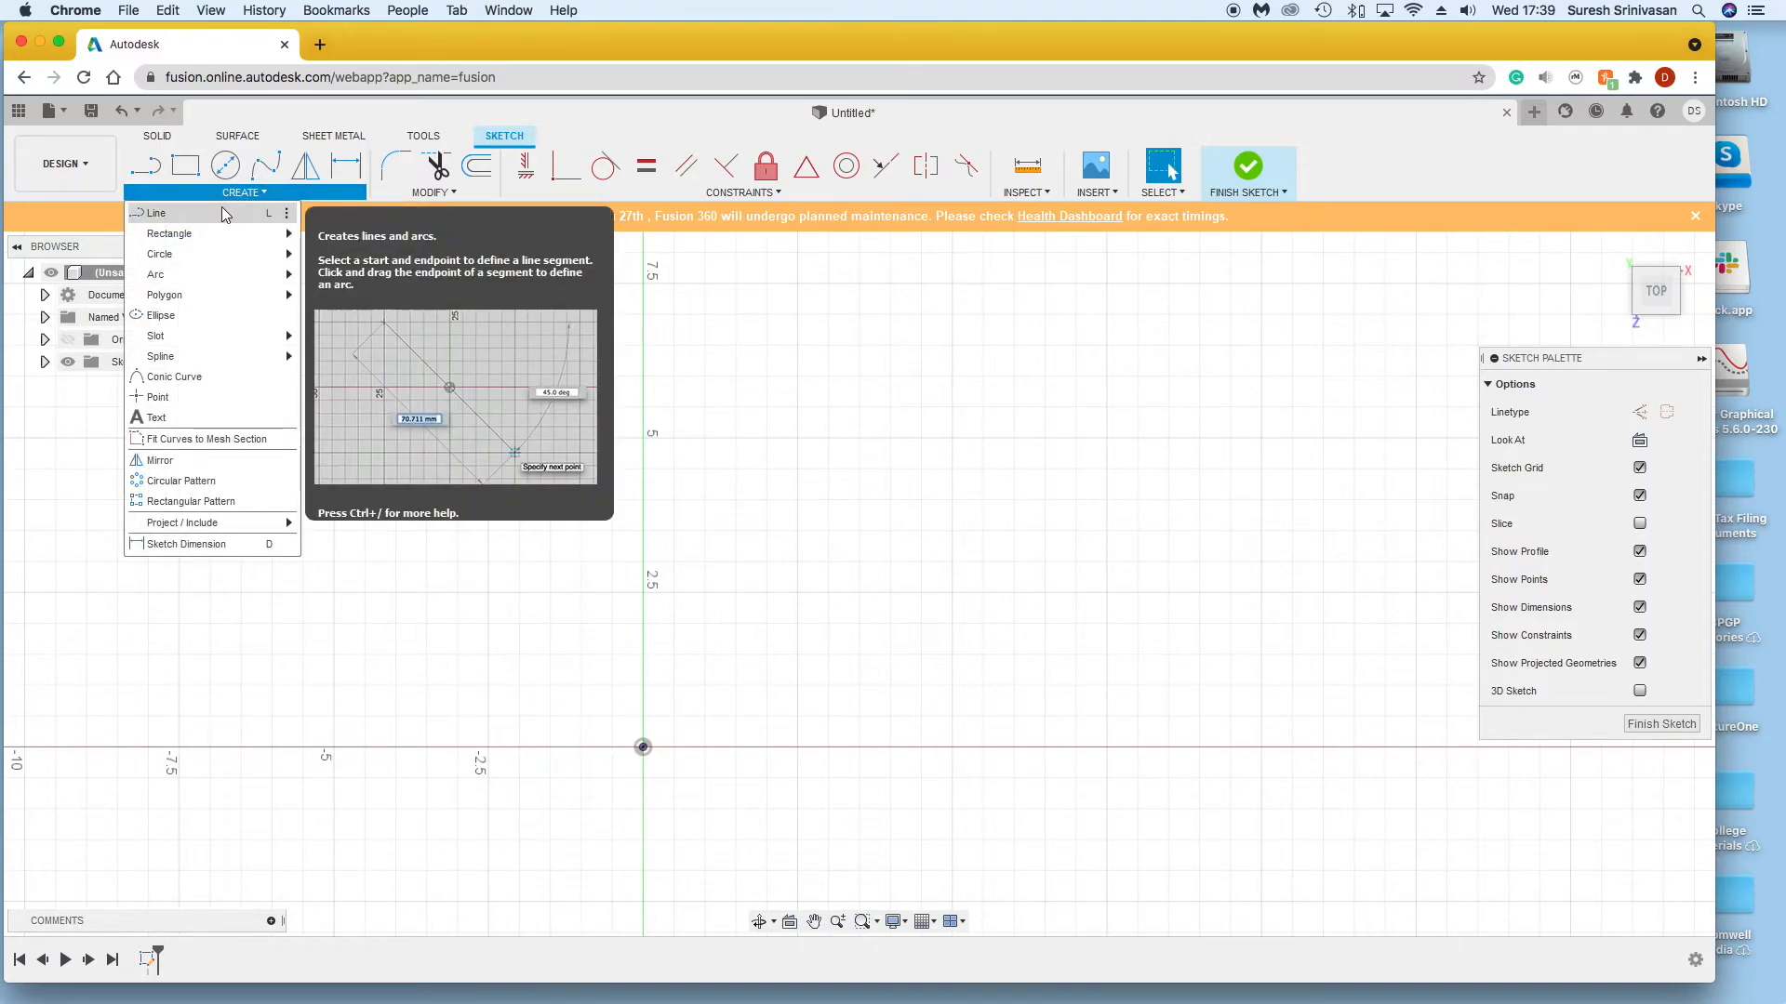
{"action": "left_click", "coordinate": [236, 212]}
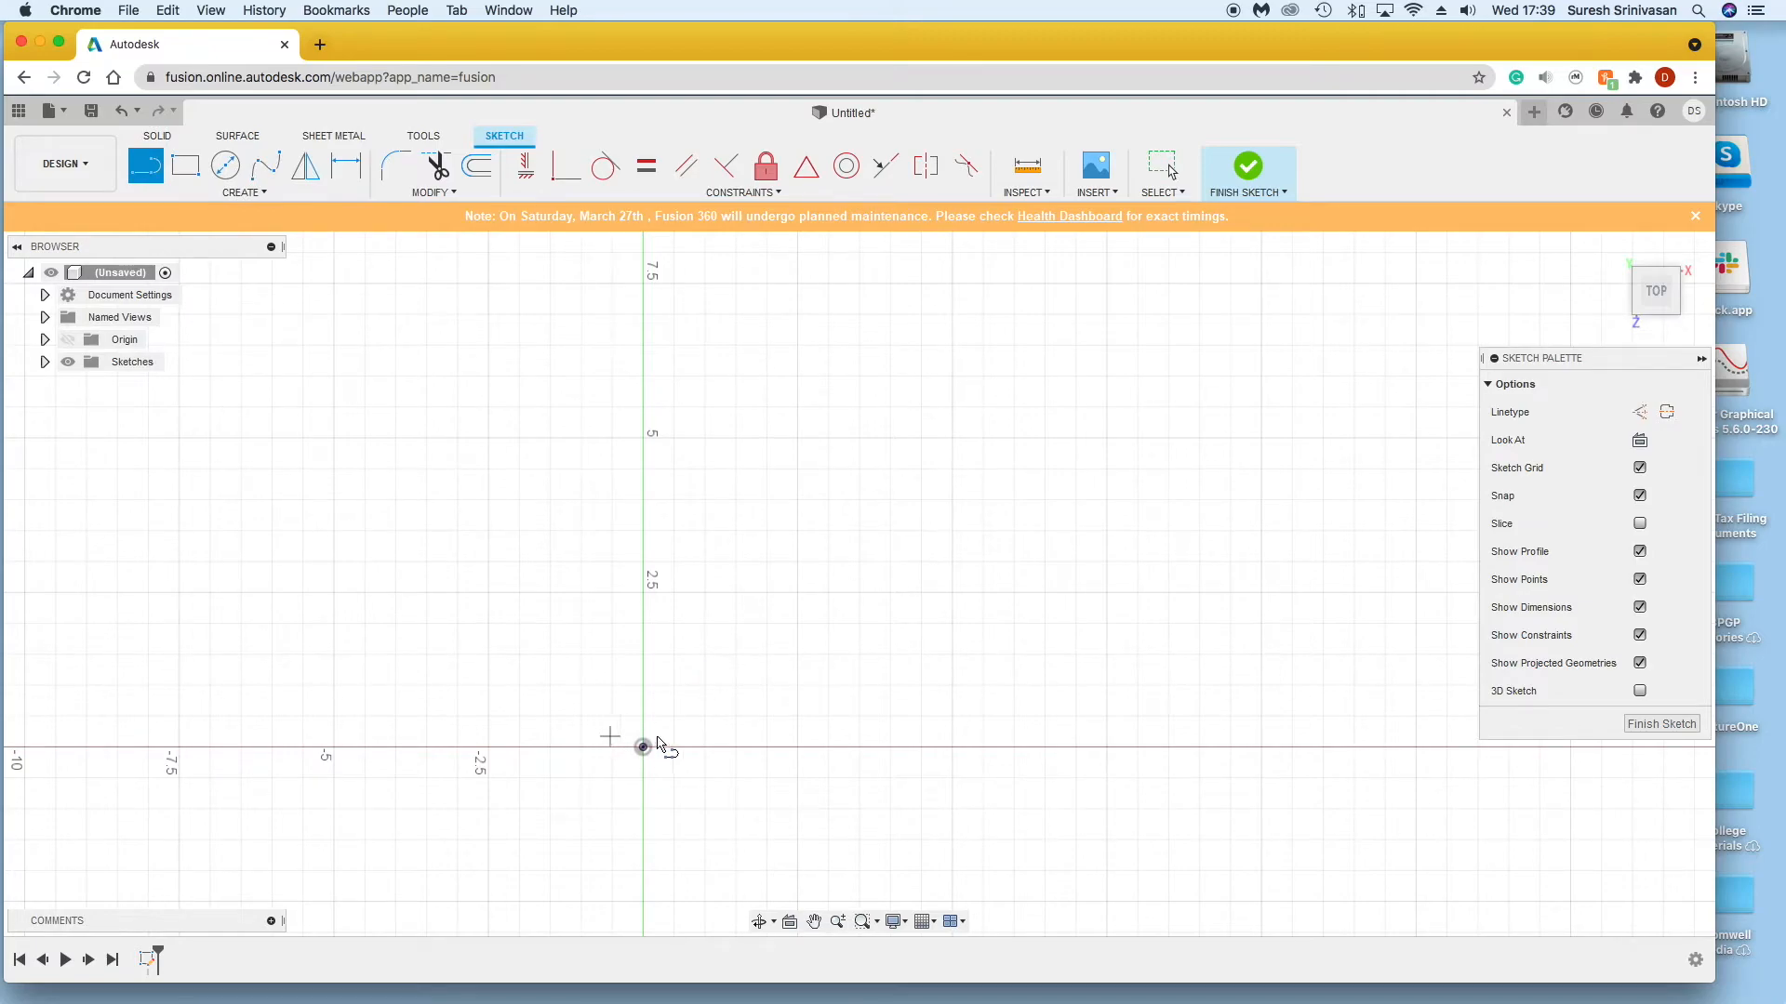
{"action": "left_click", "coordinate": [726, 365]}
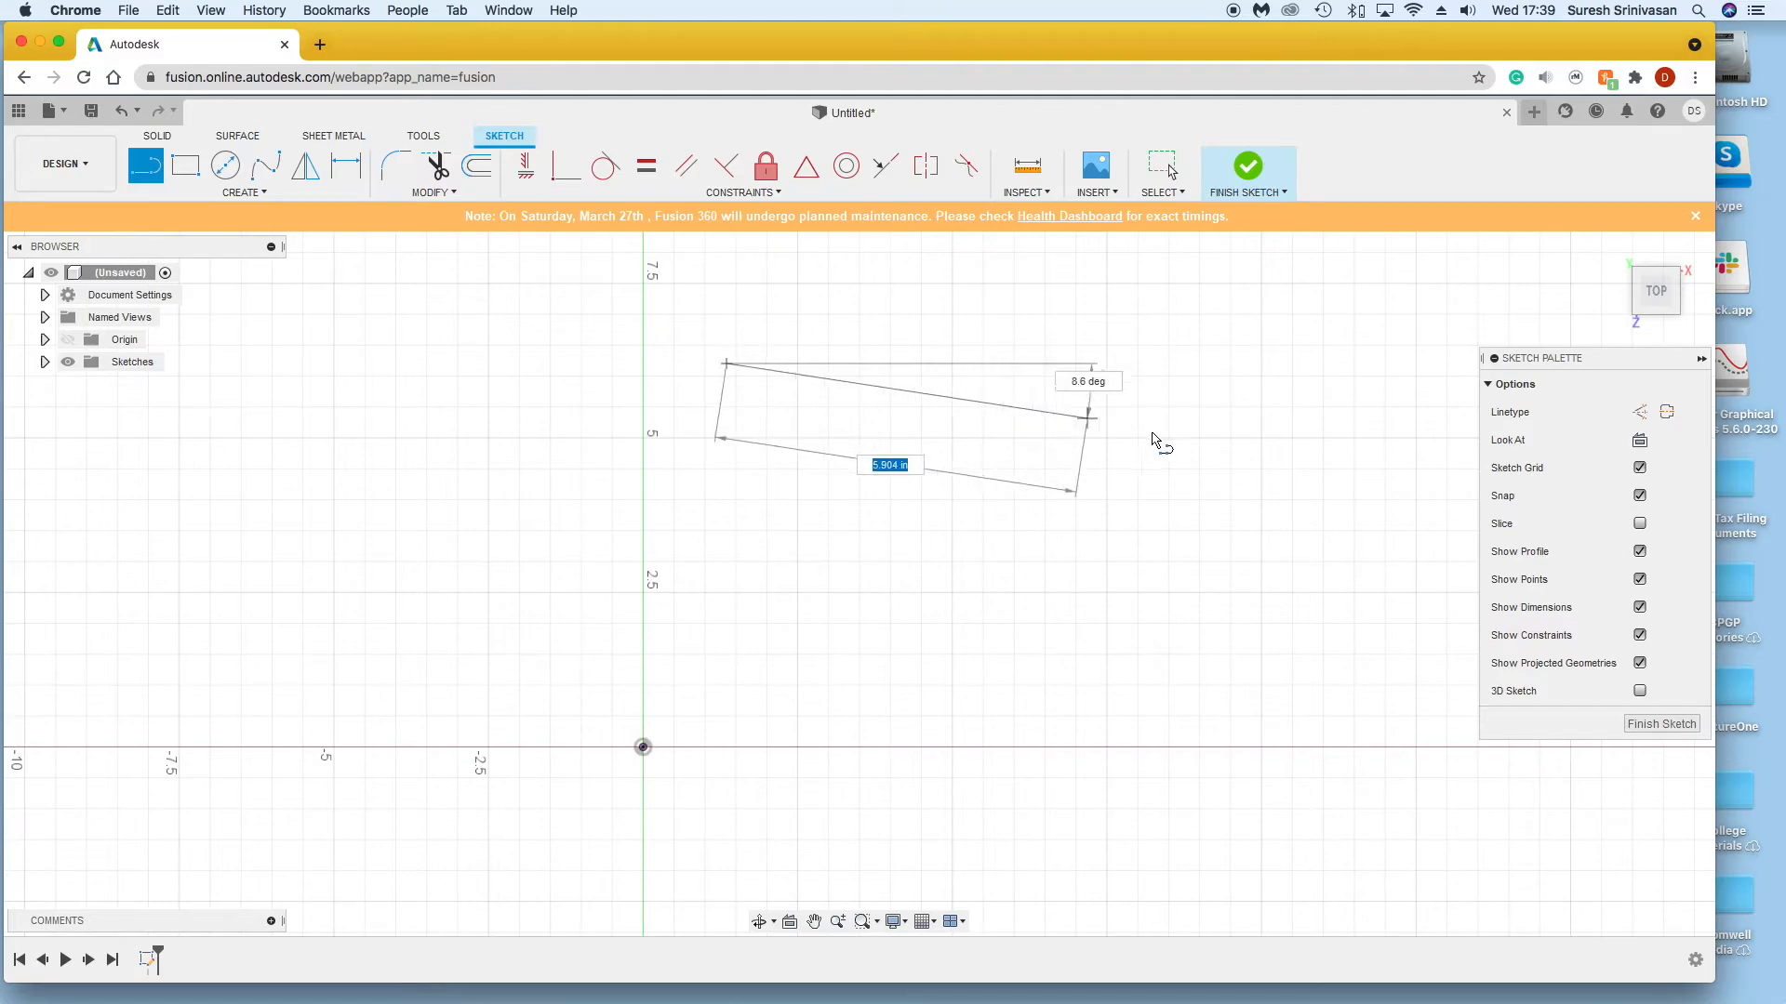
{"action": "left_click", "coordinate": [1322, 469]}
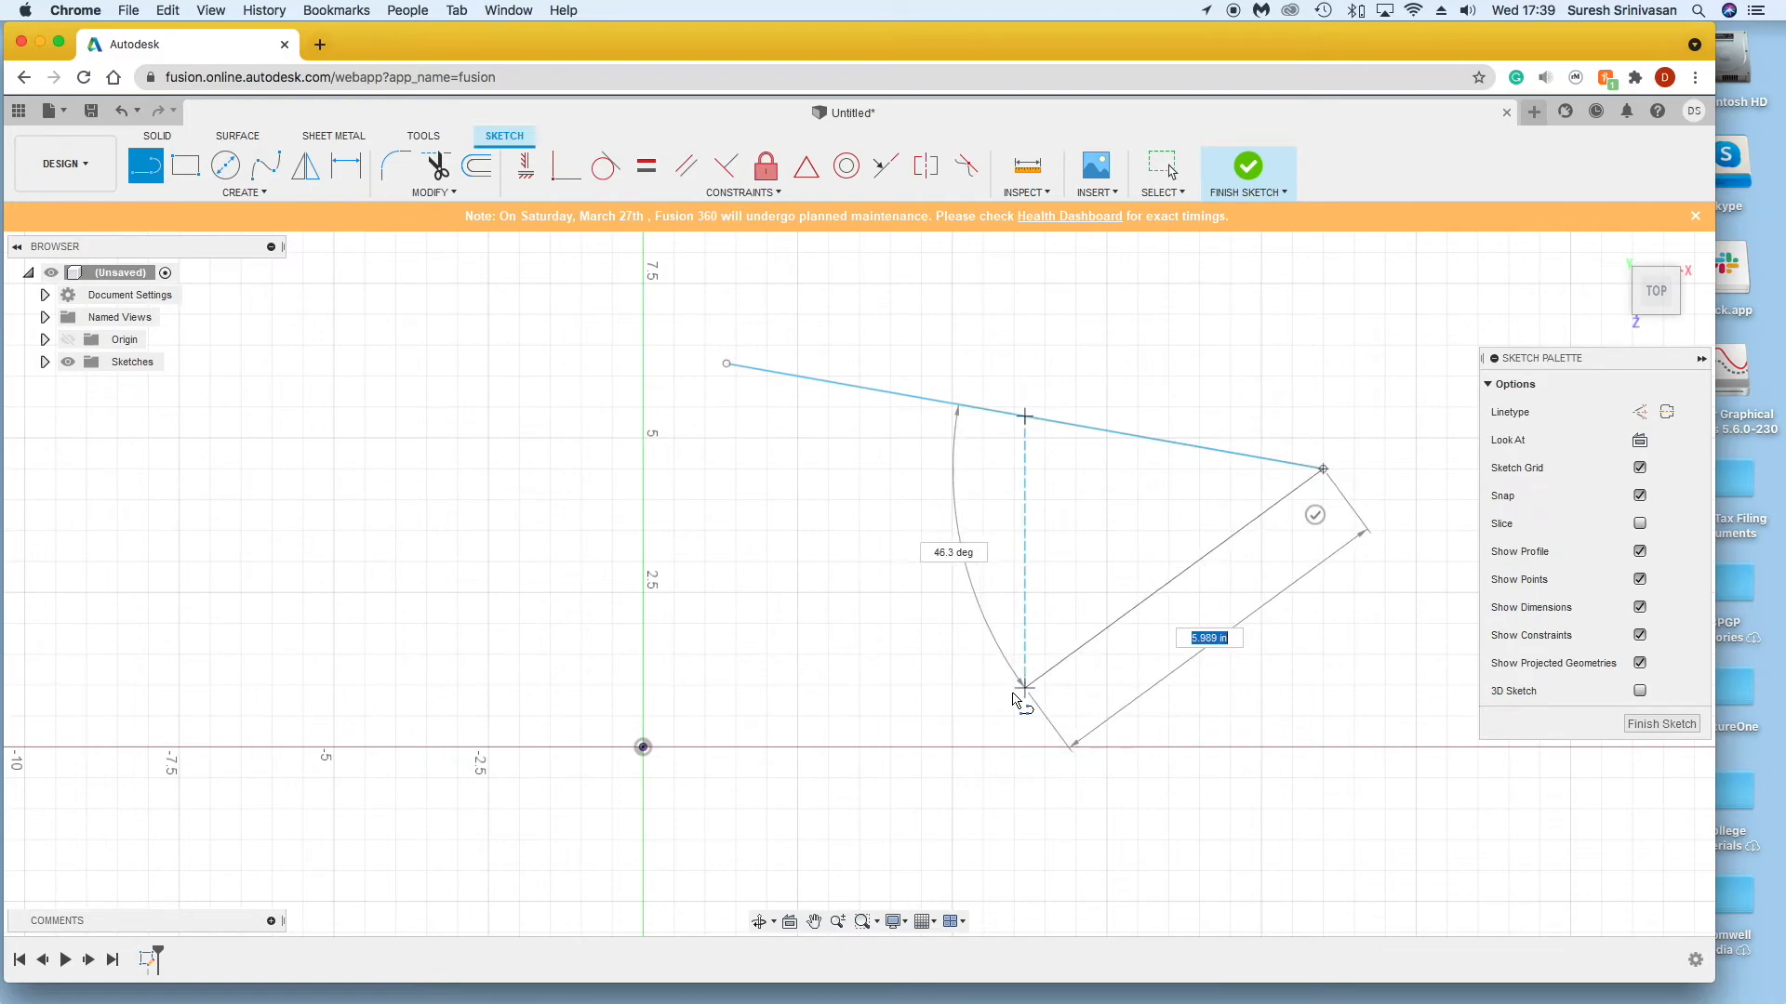
{"action": "left_click", "coordinate": [1014, 685]}
{"action": "left_click", "coordinate": [456, 508]}
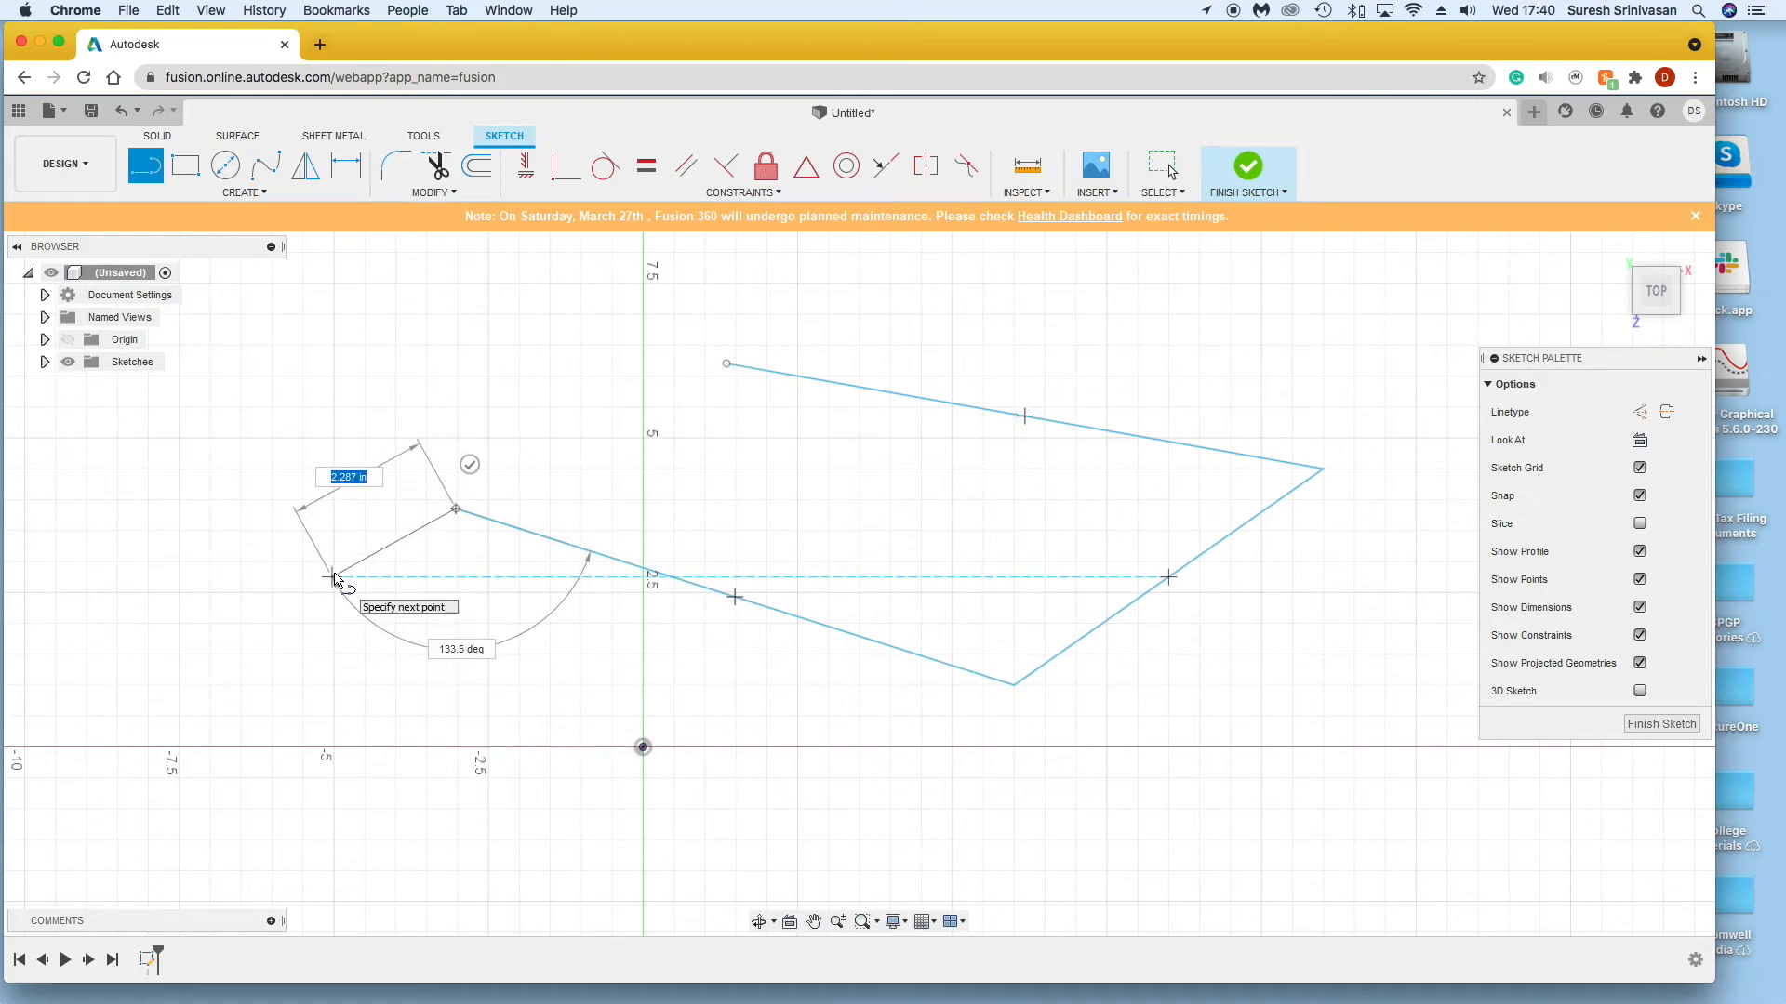
{"action": "key", "text": "Escape"}
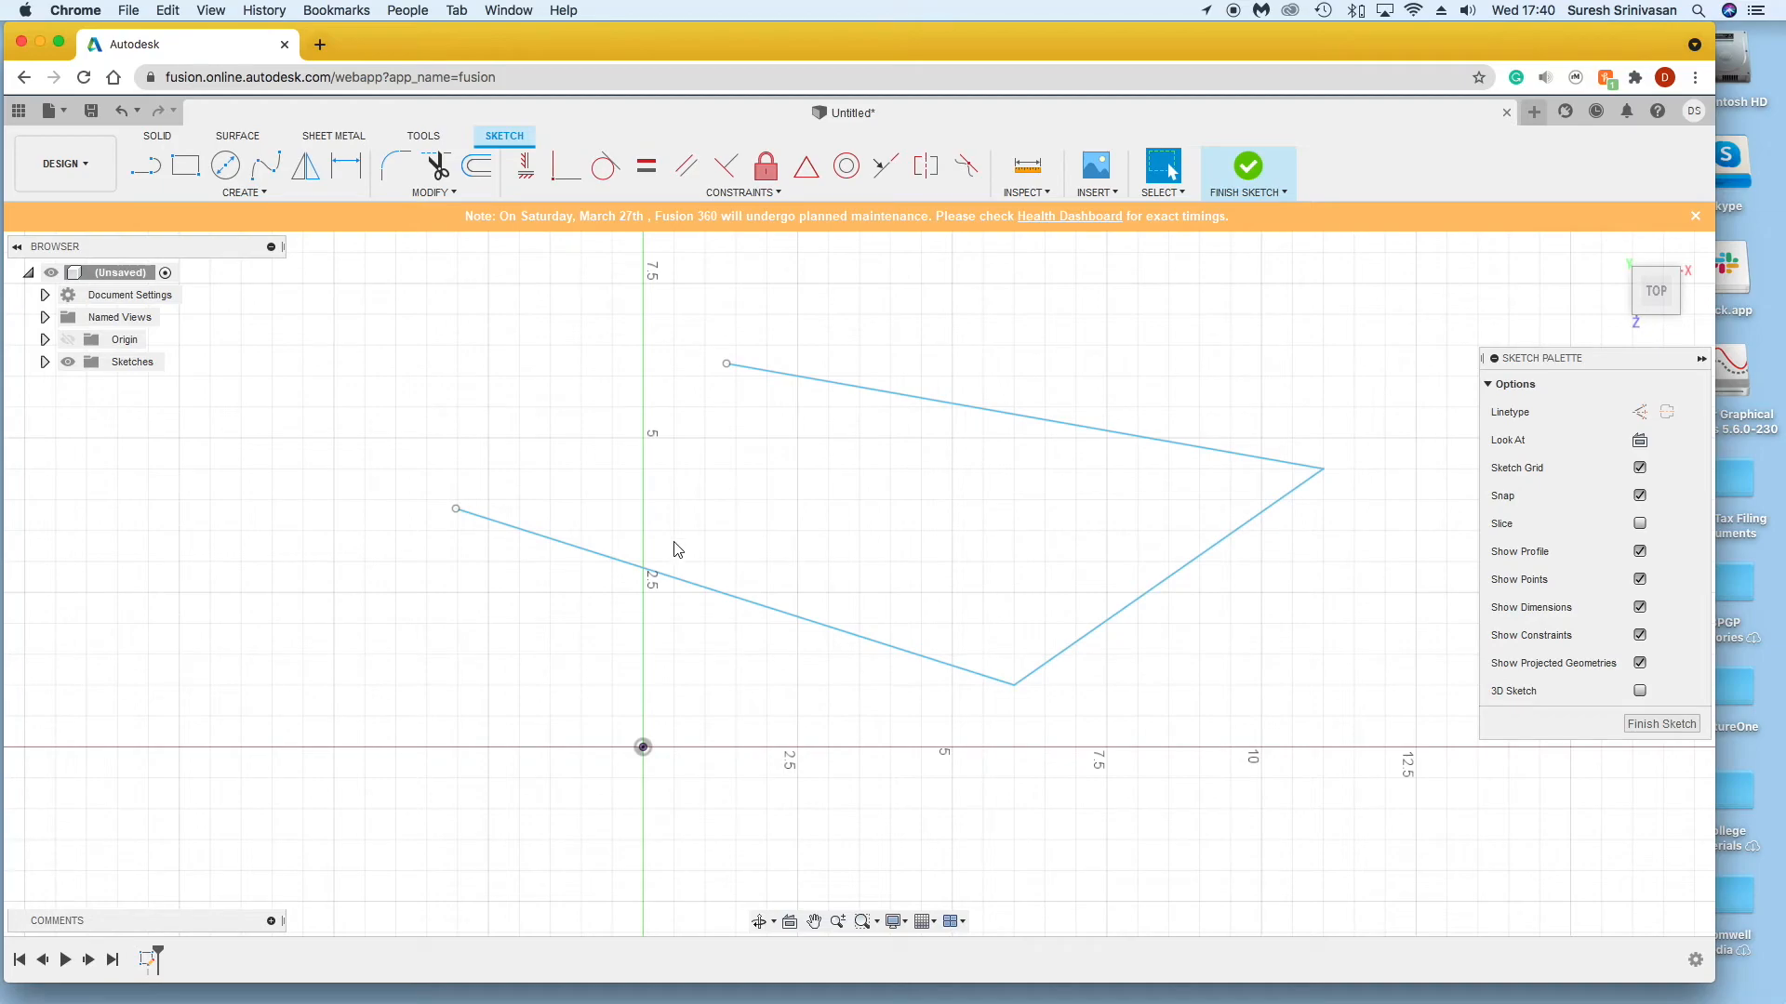
Step: Draw a line about 4.9 in long from the chain's free end at negative X to the origin
{"action": "left_click", "coordinate": [911, 402]}
{"action": "left_click", "coordinate": [245, 195]}
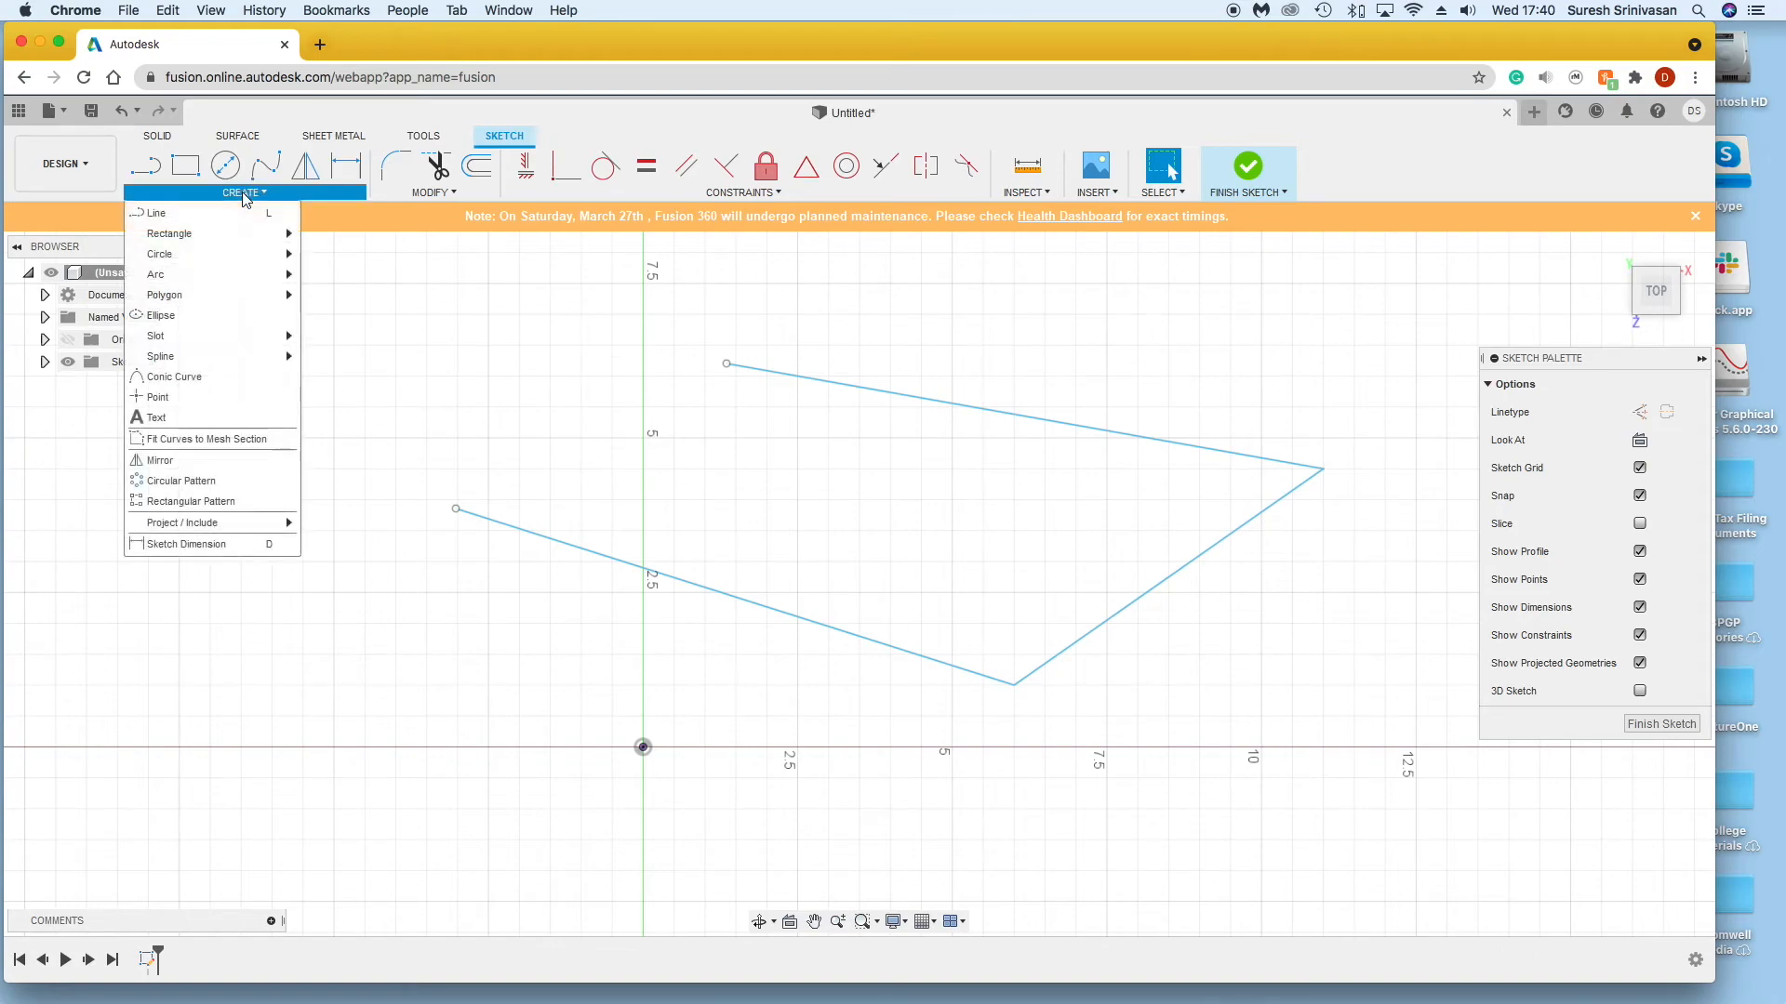
{"action": "left_click", "coordinate": [177, 213]}
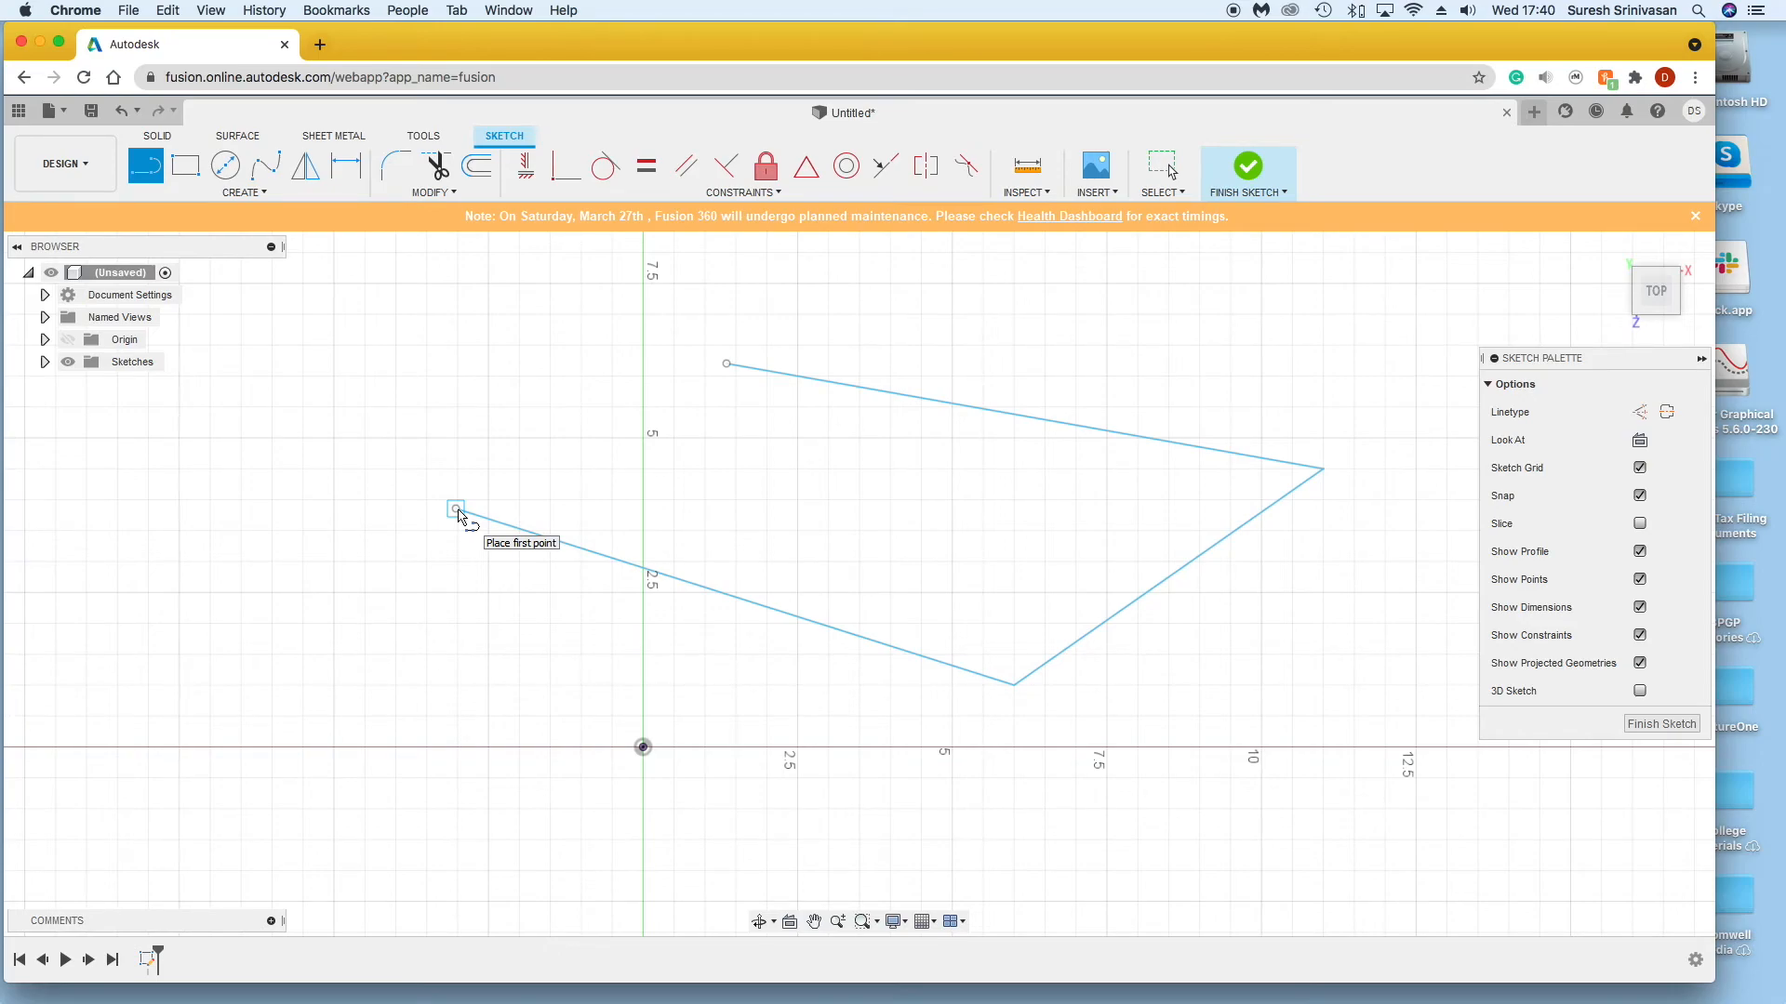
{"action": "left_click", "coordinate": [457, 510]}
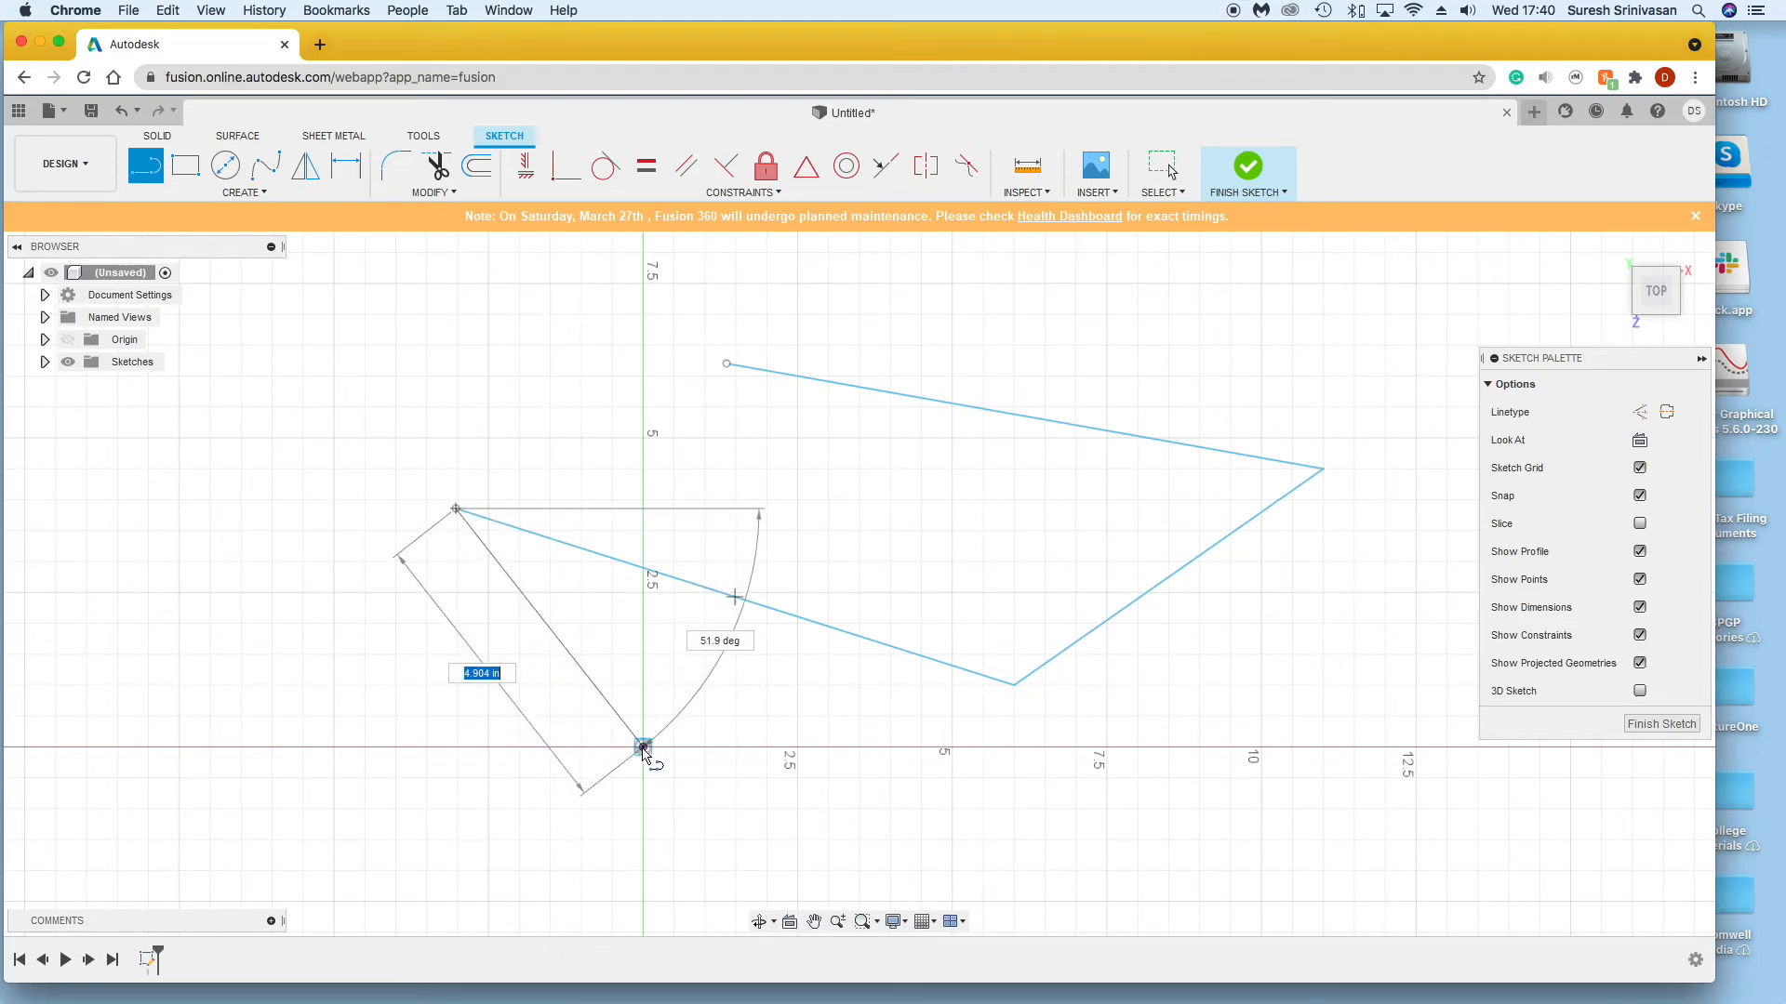
{"action": "left_click", "coordinate": [643, 748]}
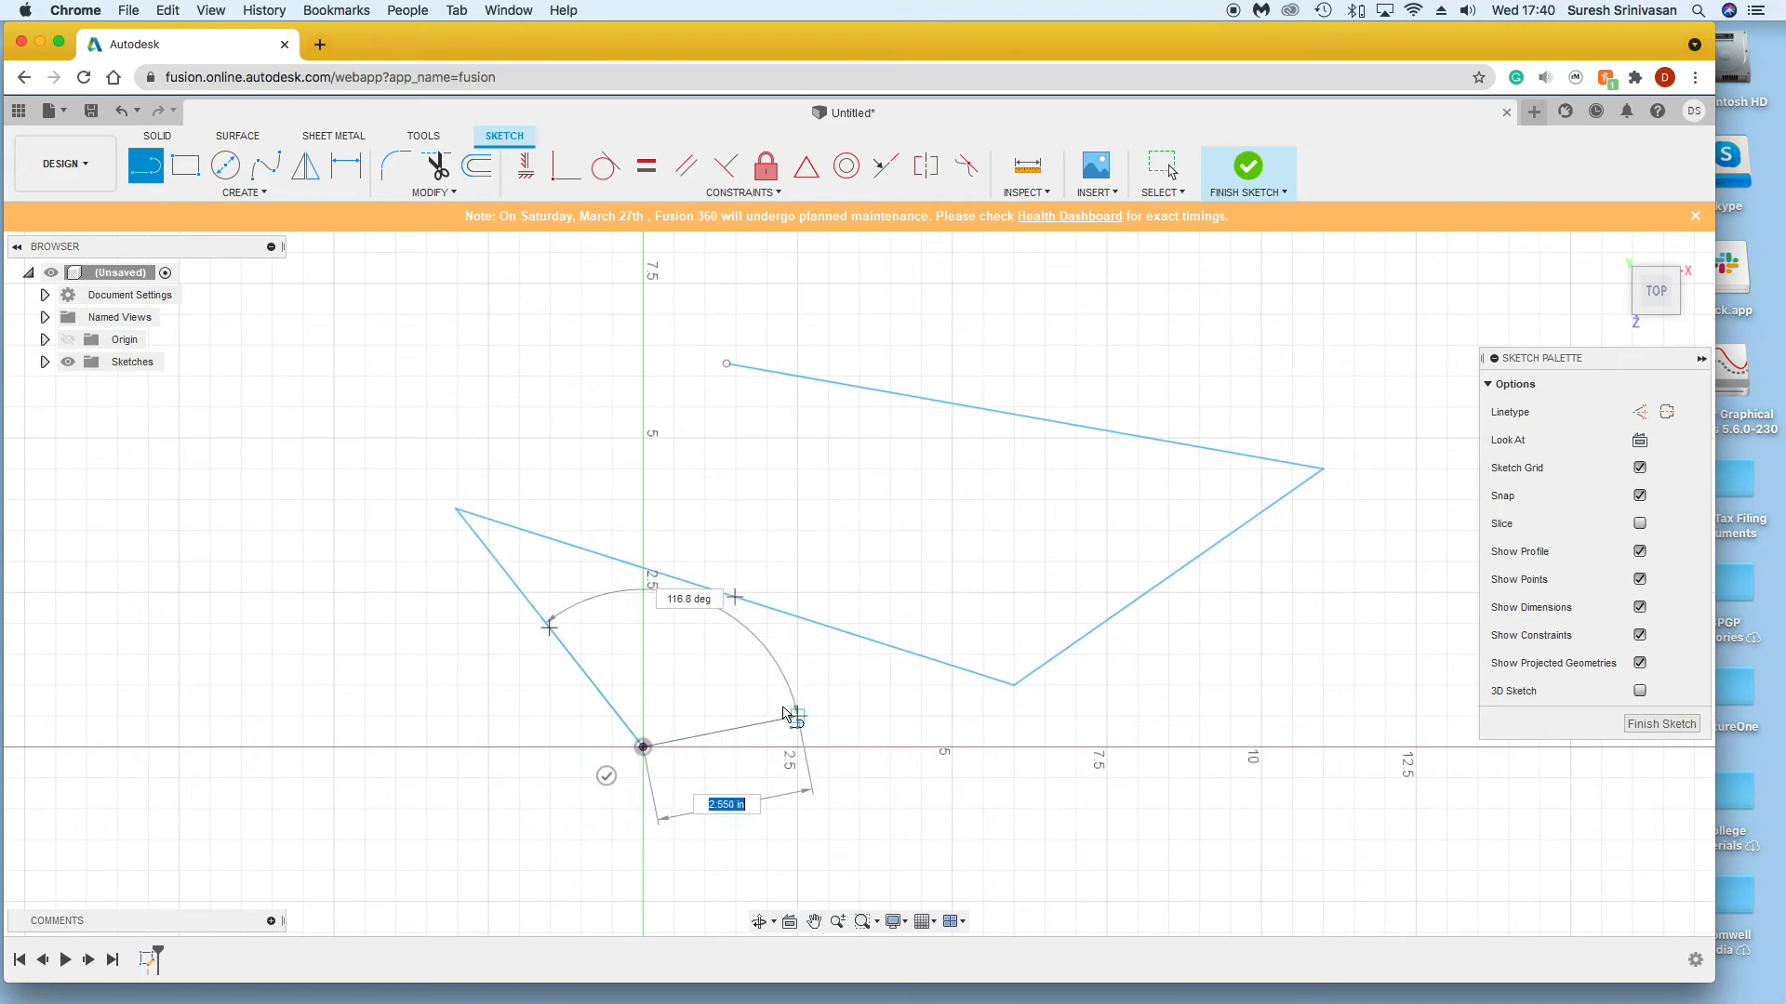
{"action": "key", "text": "Escape"}
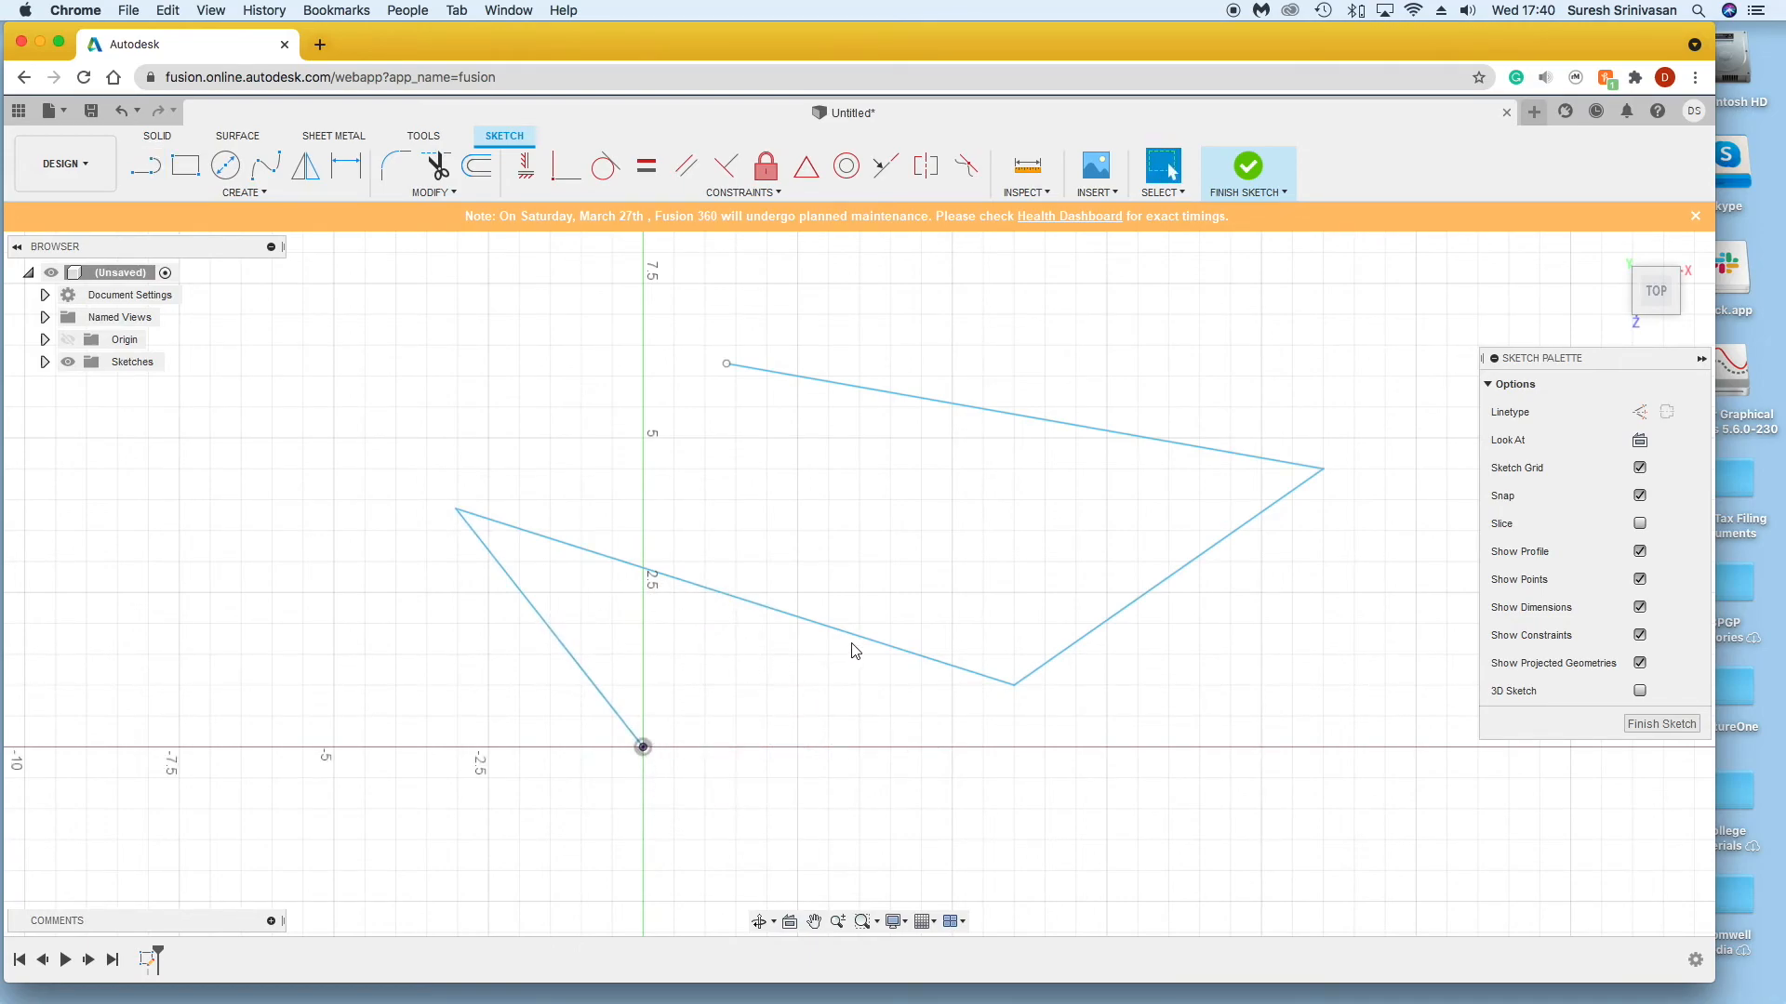
Step: Shift the long sloping line that crosses the vertical axis slightly, and finish the sketch
{"action": "mouse_move", "coordinate": [861, 638]}
{"action": "left_mouse_down"}
{"action": "mouse_move", "coordinate": [891, 627]}
{"action": "mouse_move", "coordinate": [891, 645]}
{"action": "left_mouse_up"}
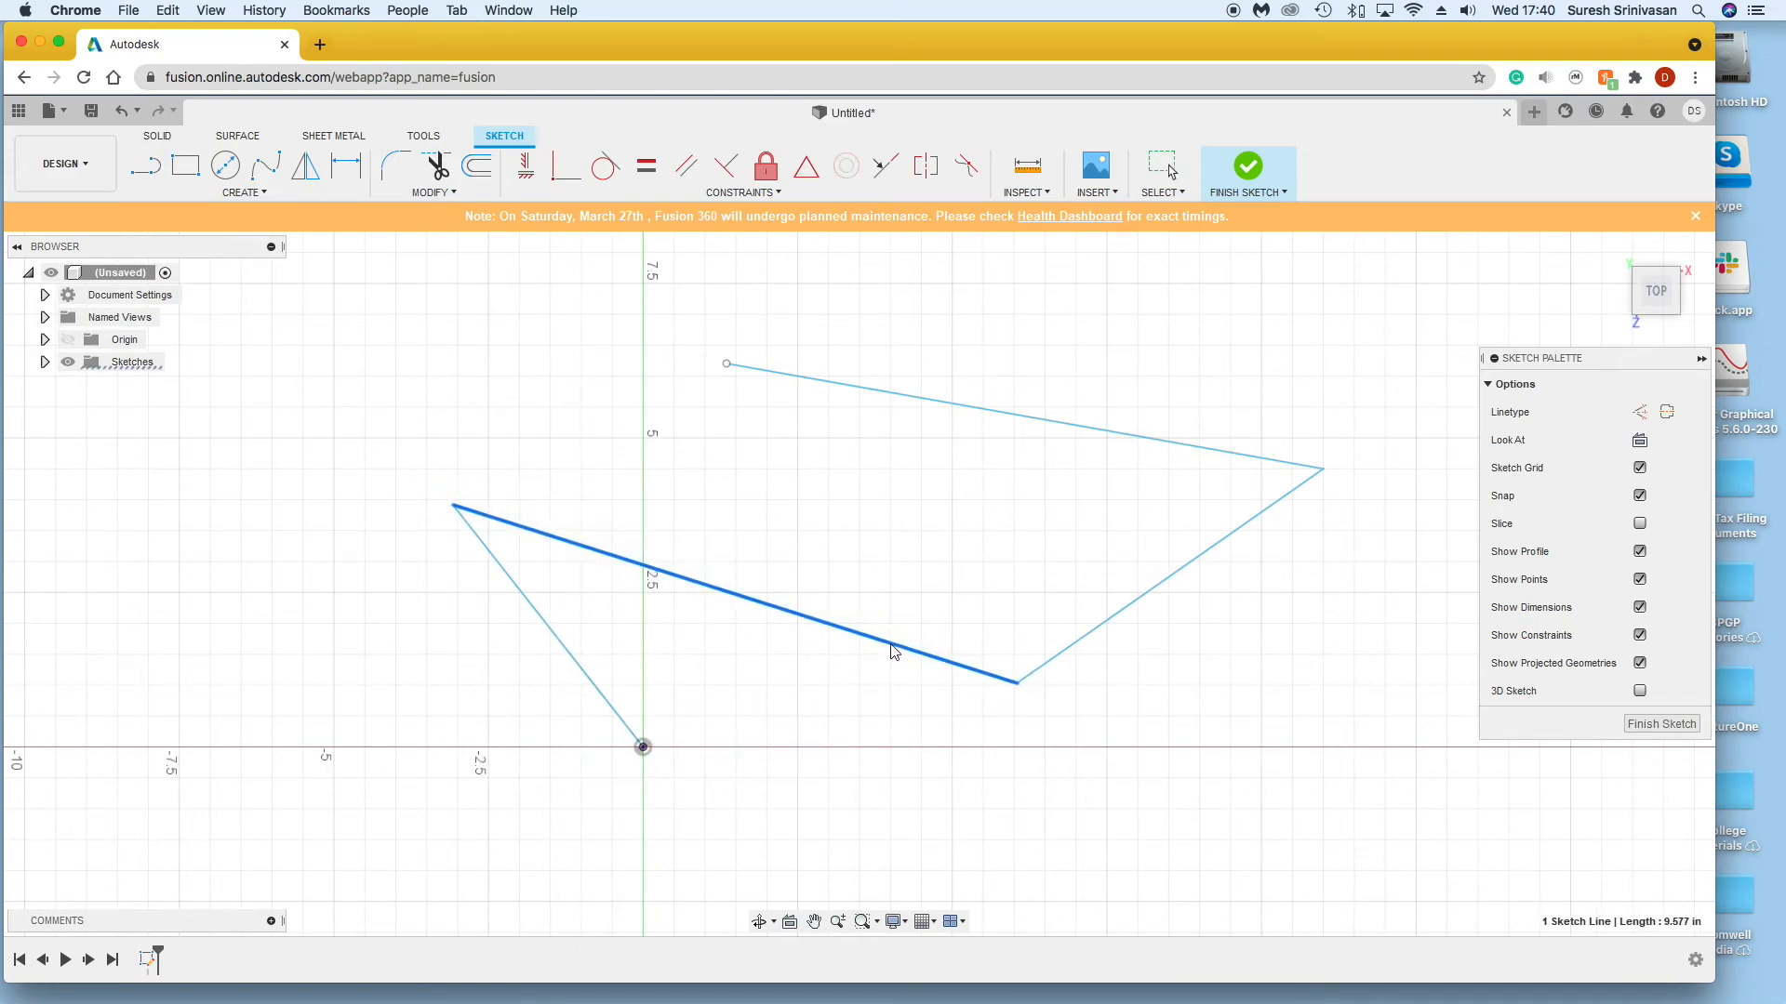
{"action": "left_click", "coordinate": [891, 593]}
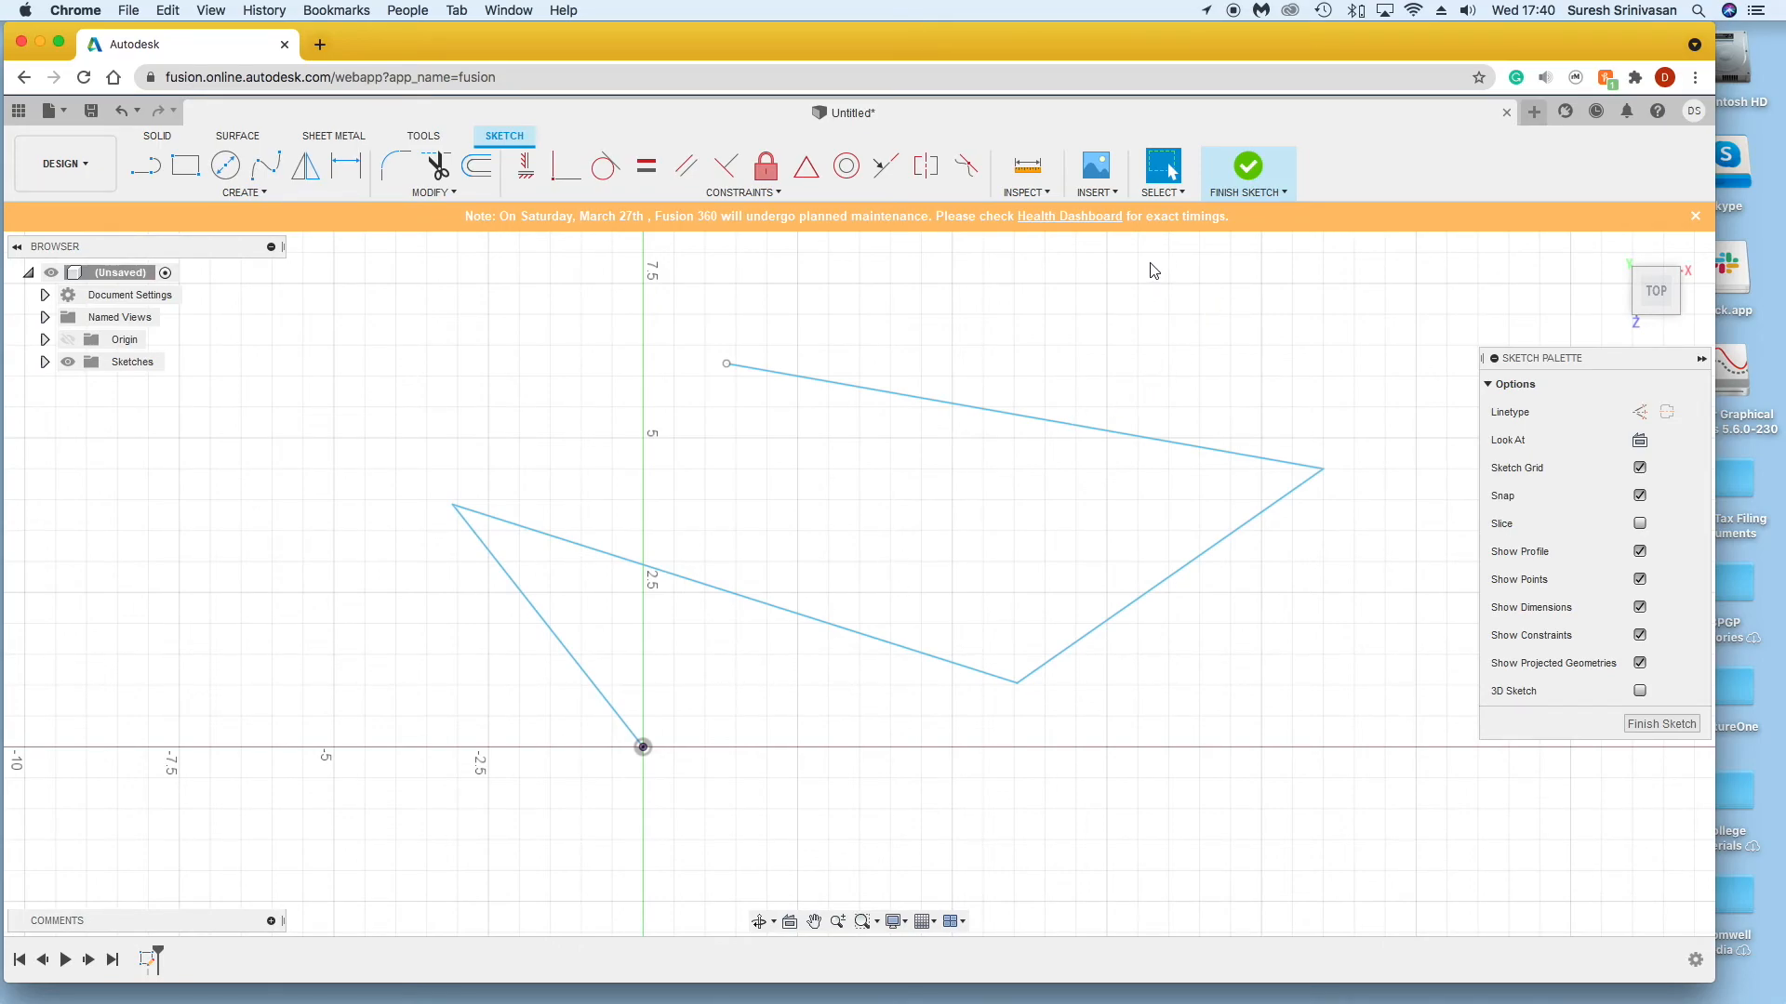
{"action": "left_click", "coordinate": [1247, 169]}
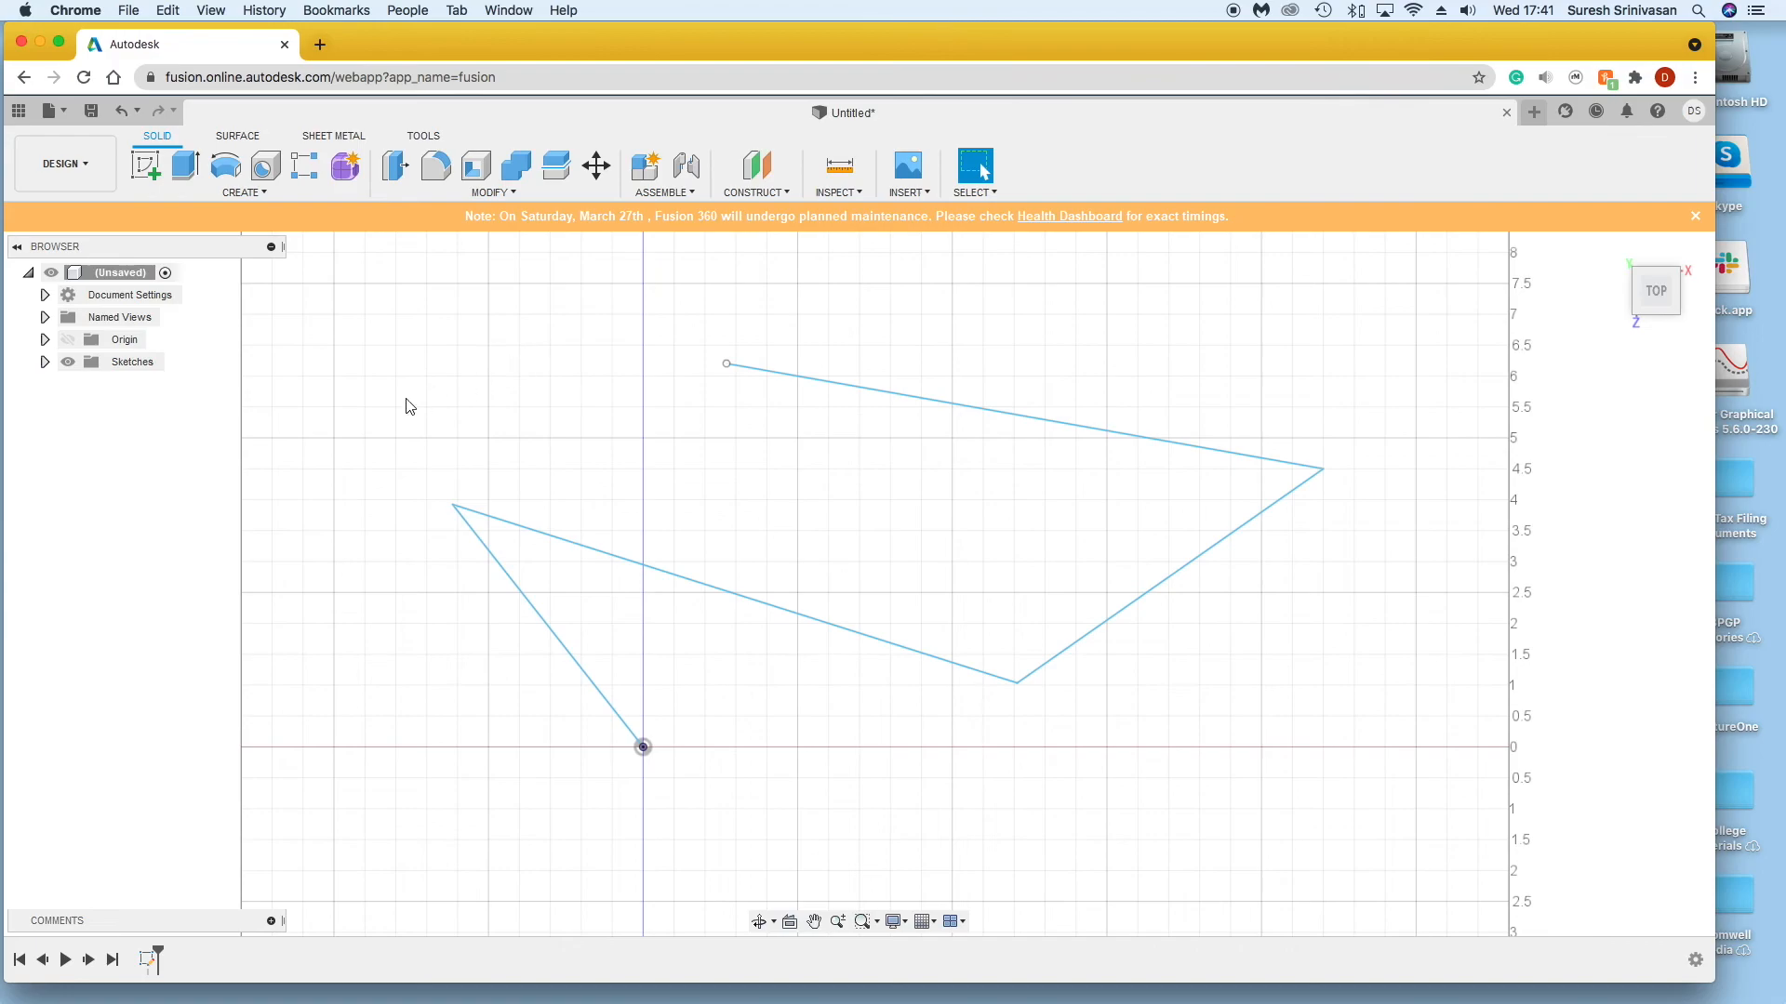
Step: Reopen Sketch1 for editing and move the uppermost line slightly downward and toward negative X, finishing the sketch
{"action": "left_click", "coordinate": [45, 364]}
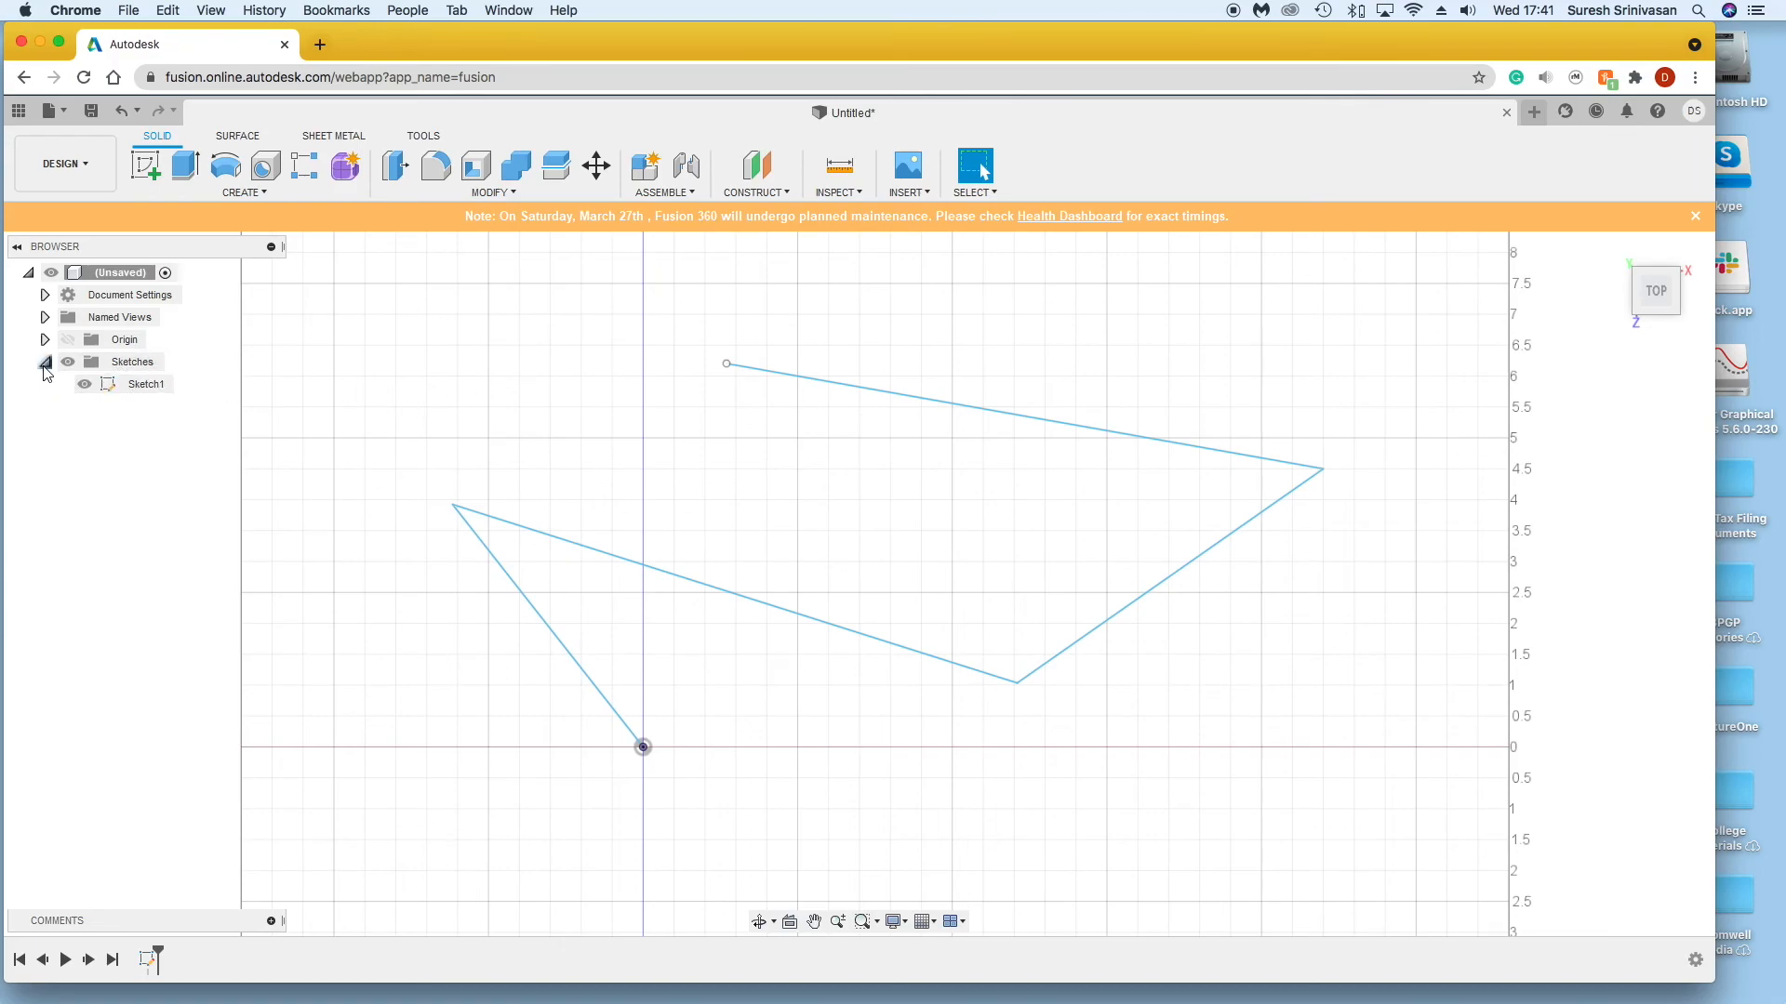
{"action": "left_click", "coordinate": [131, 386]}
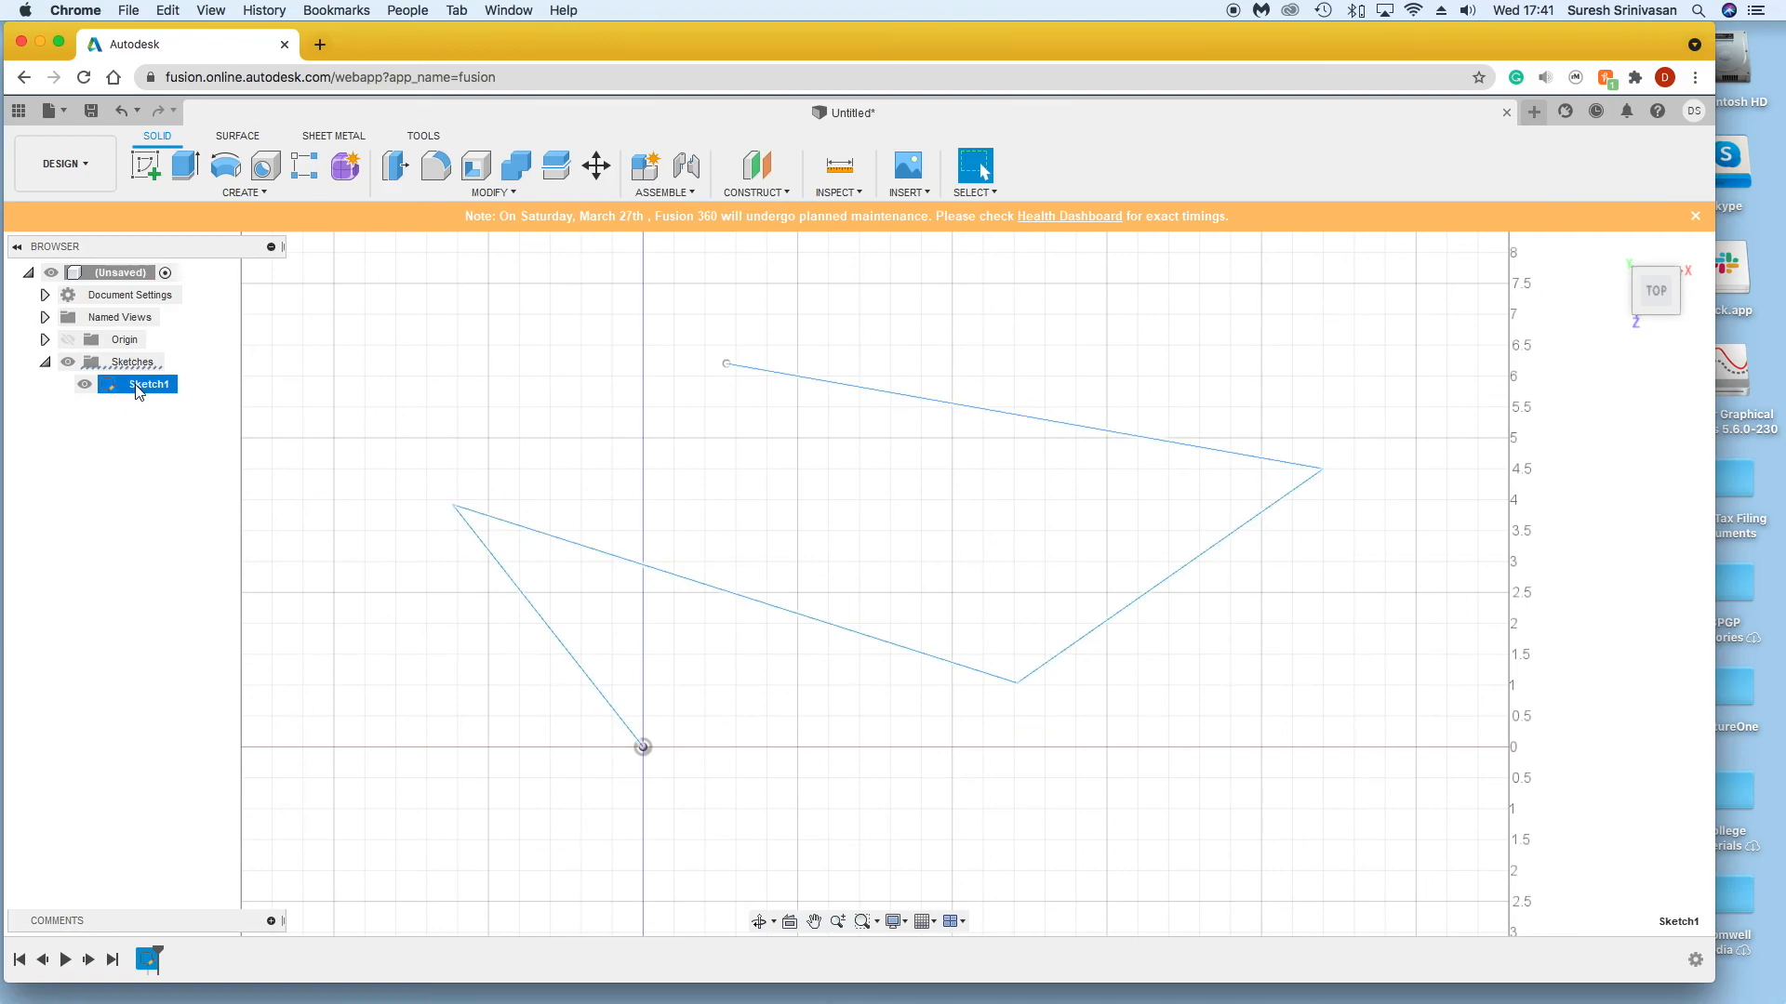
{"action": "double_click", "coordinate": [112, 386]}
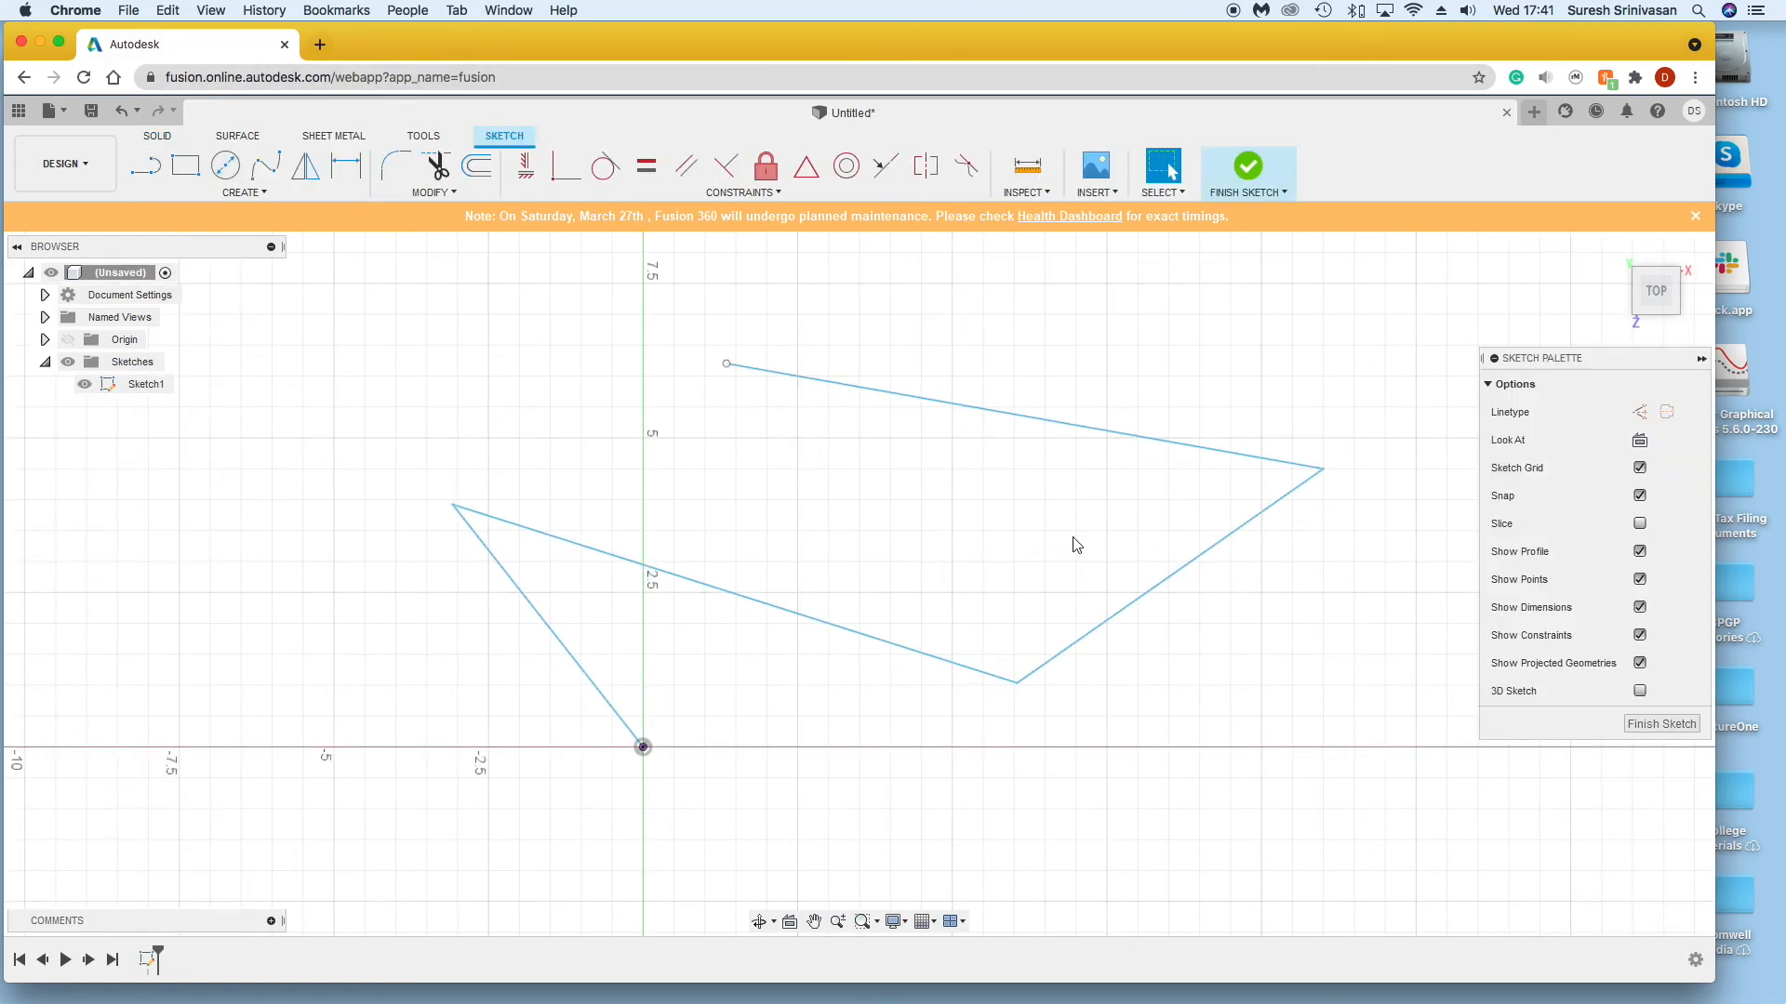
{"action": "mouse_move", "coordinate": [952, 406]}
{"action": "left_mouse_down"}
{"action": "mouse_move", "coordinate": [976, 331]}
{"action": "mouse_move", "coordinate": [877, 450]}
{"action": "left_mouse_up"}
{"action": "left_click", "coordinate": [1236, 170]}
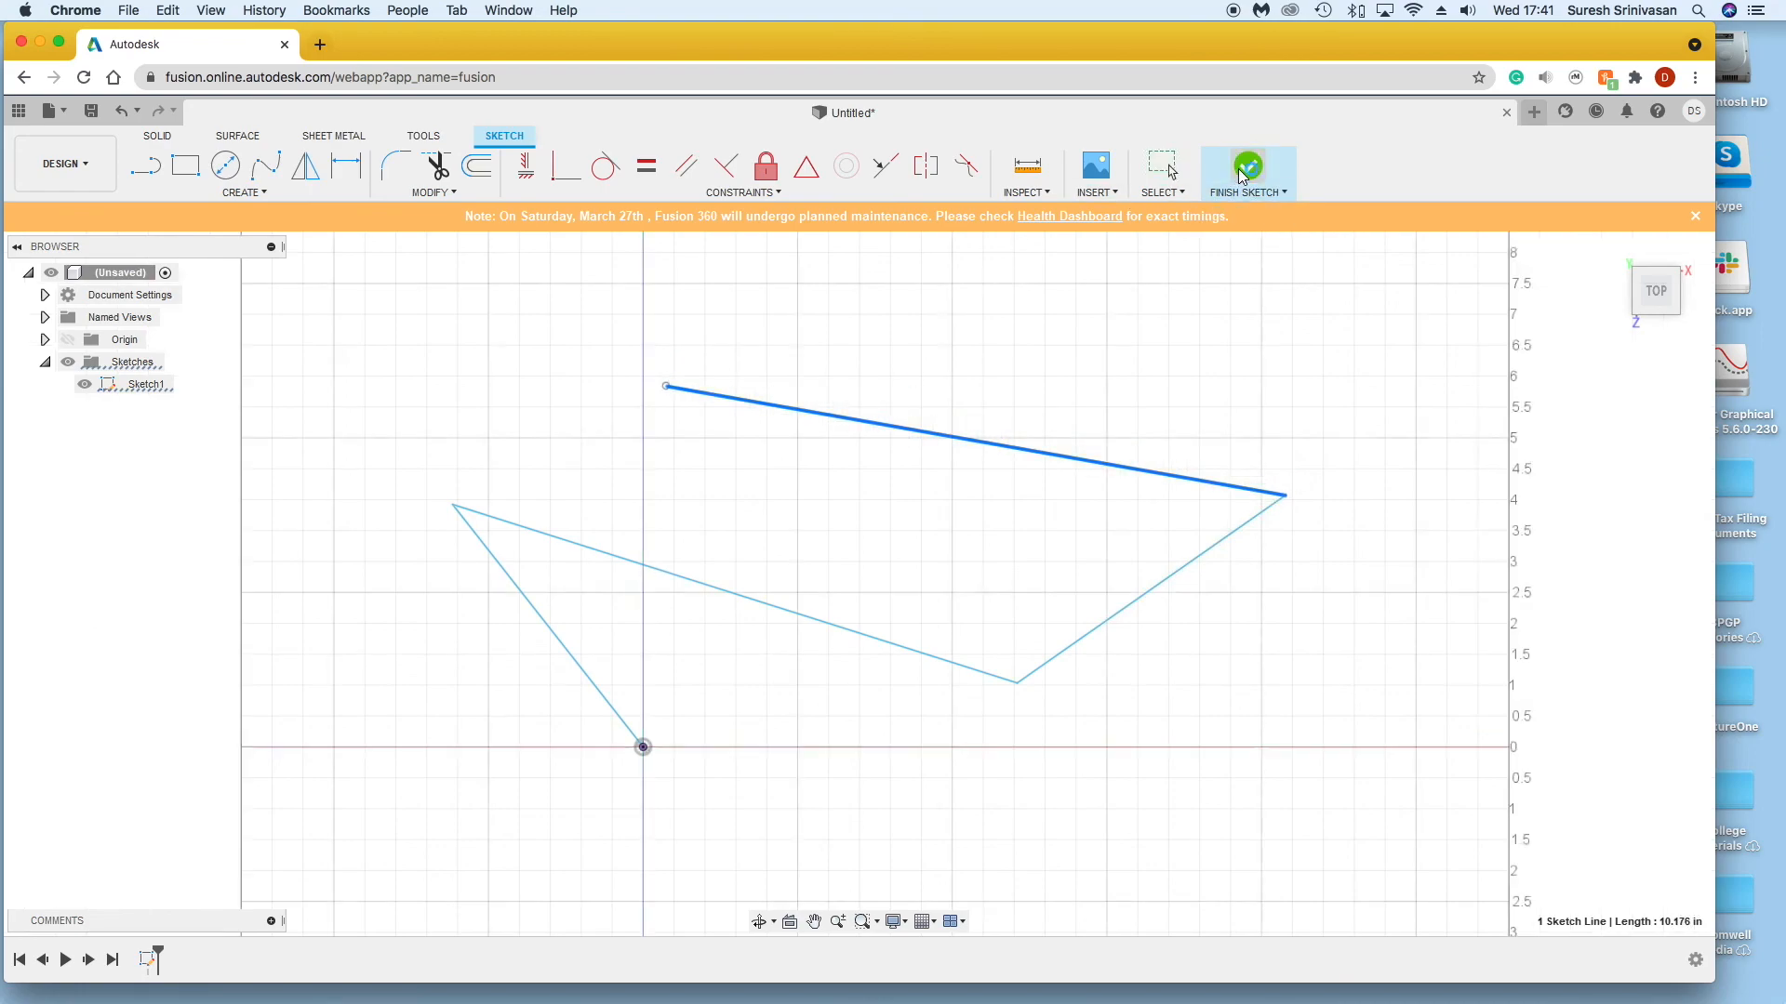
Step: Turn the view to the isometric orientation showing the top, front and right sides to examine the sketch in 3D
{"action": "left_click", "coordinate": [1647, 277]}
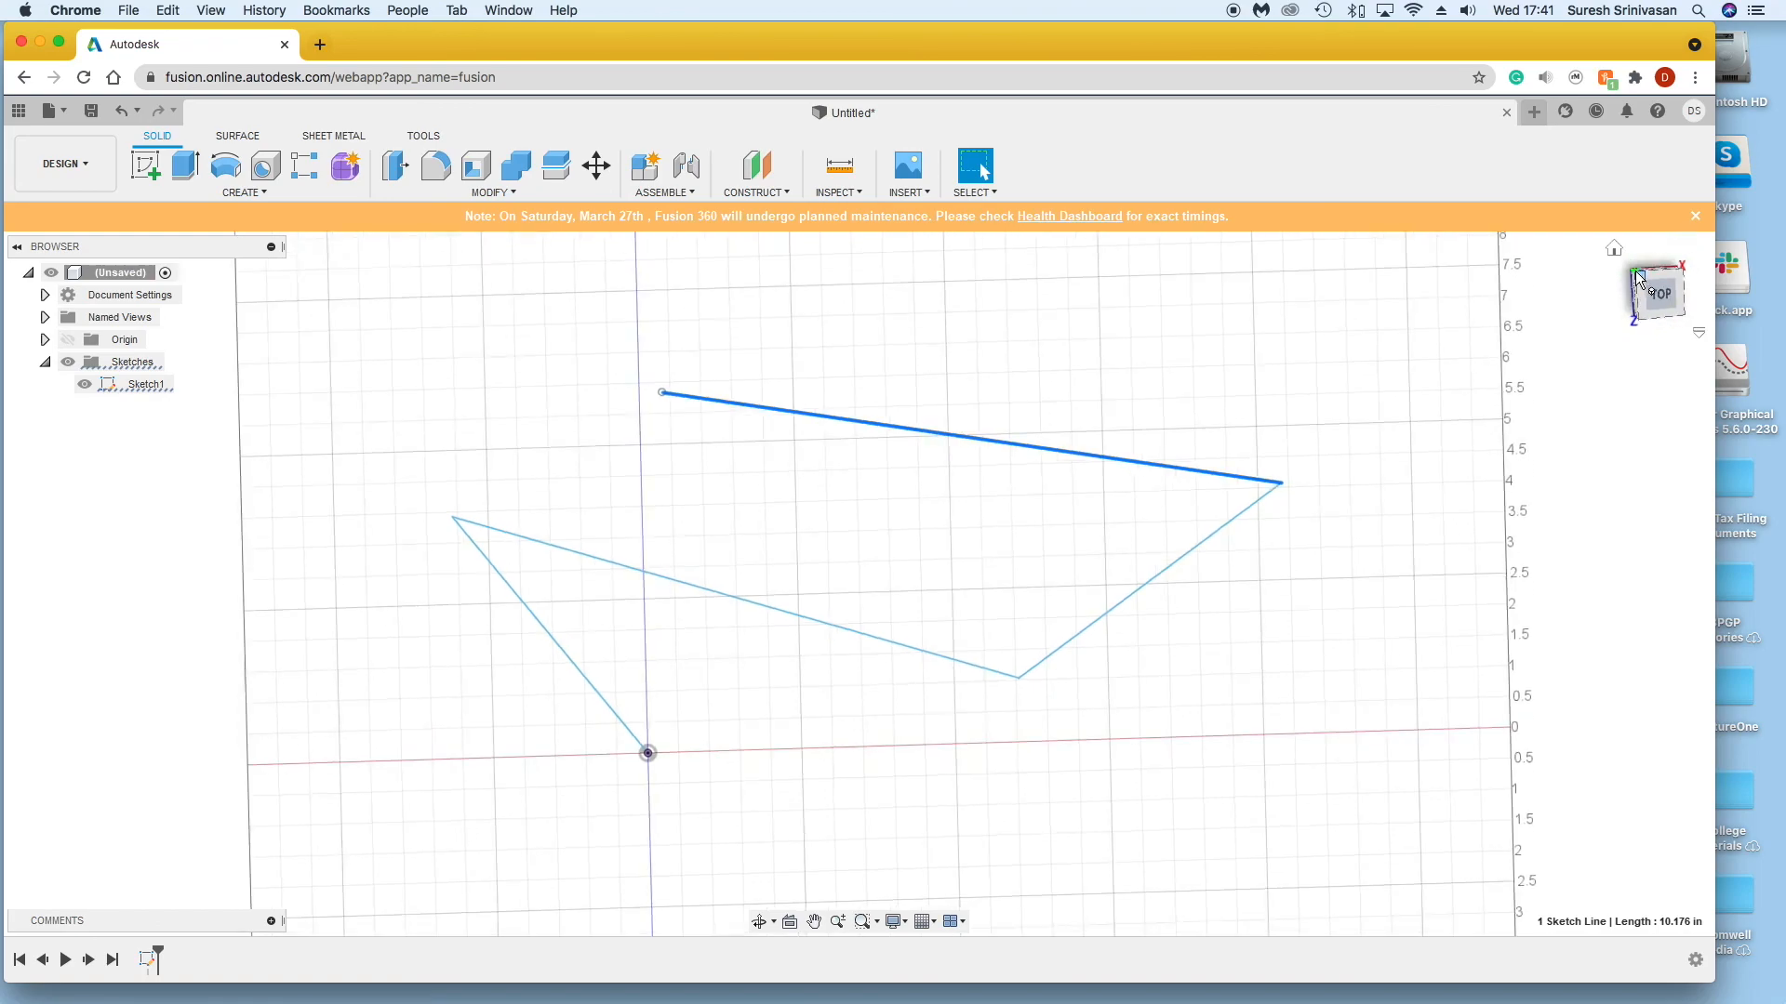
{"action": "left_click", "coordinate": [1690, 317]}
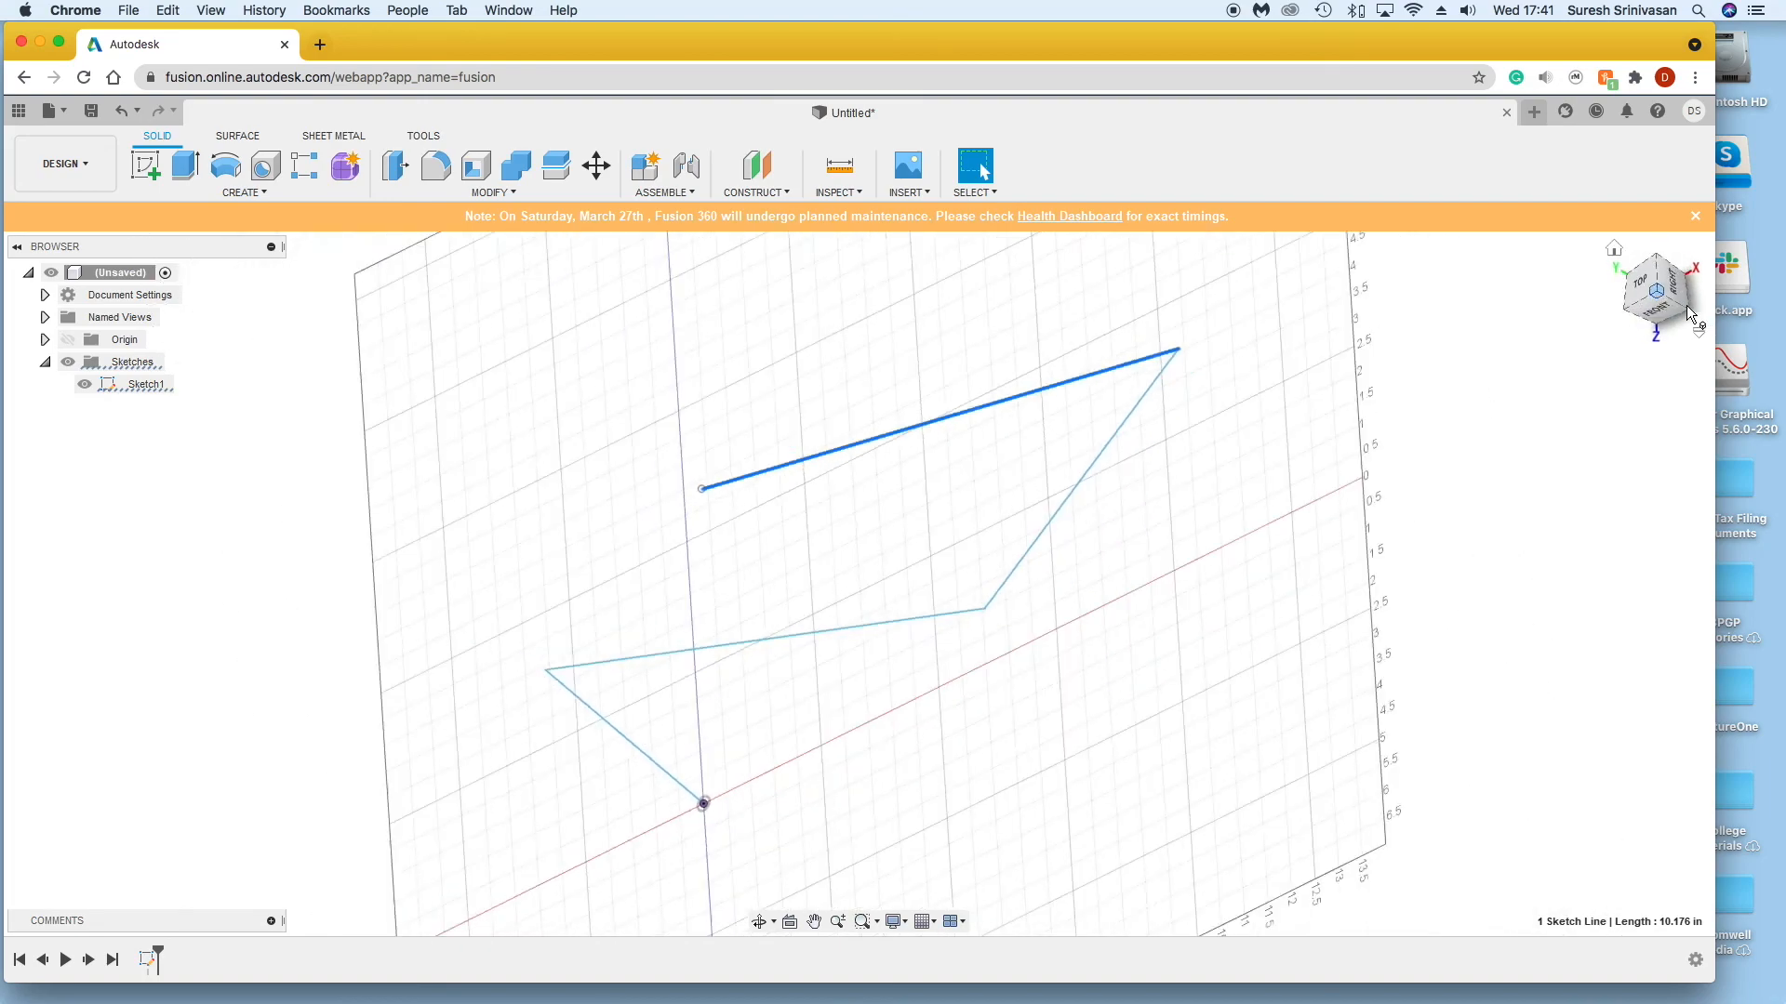
{"action": "left_click", "coordinate": [785, 561]}
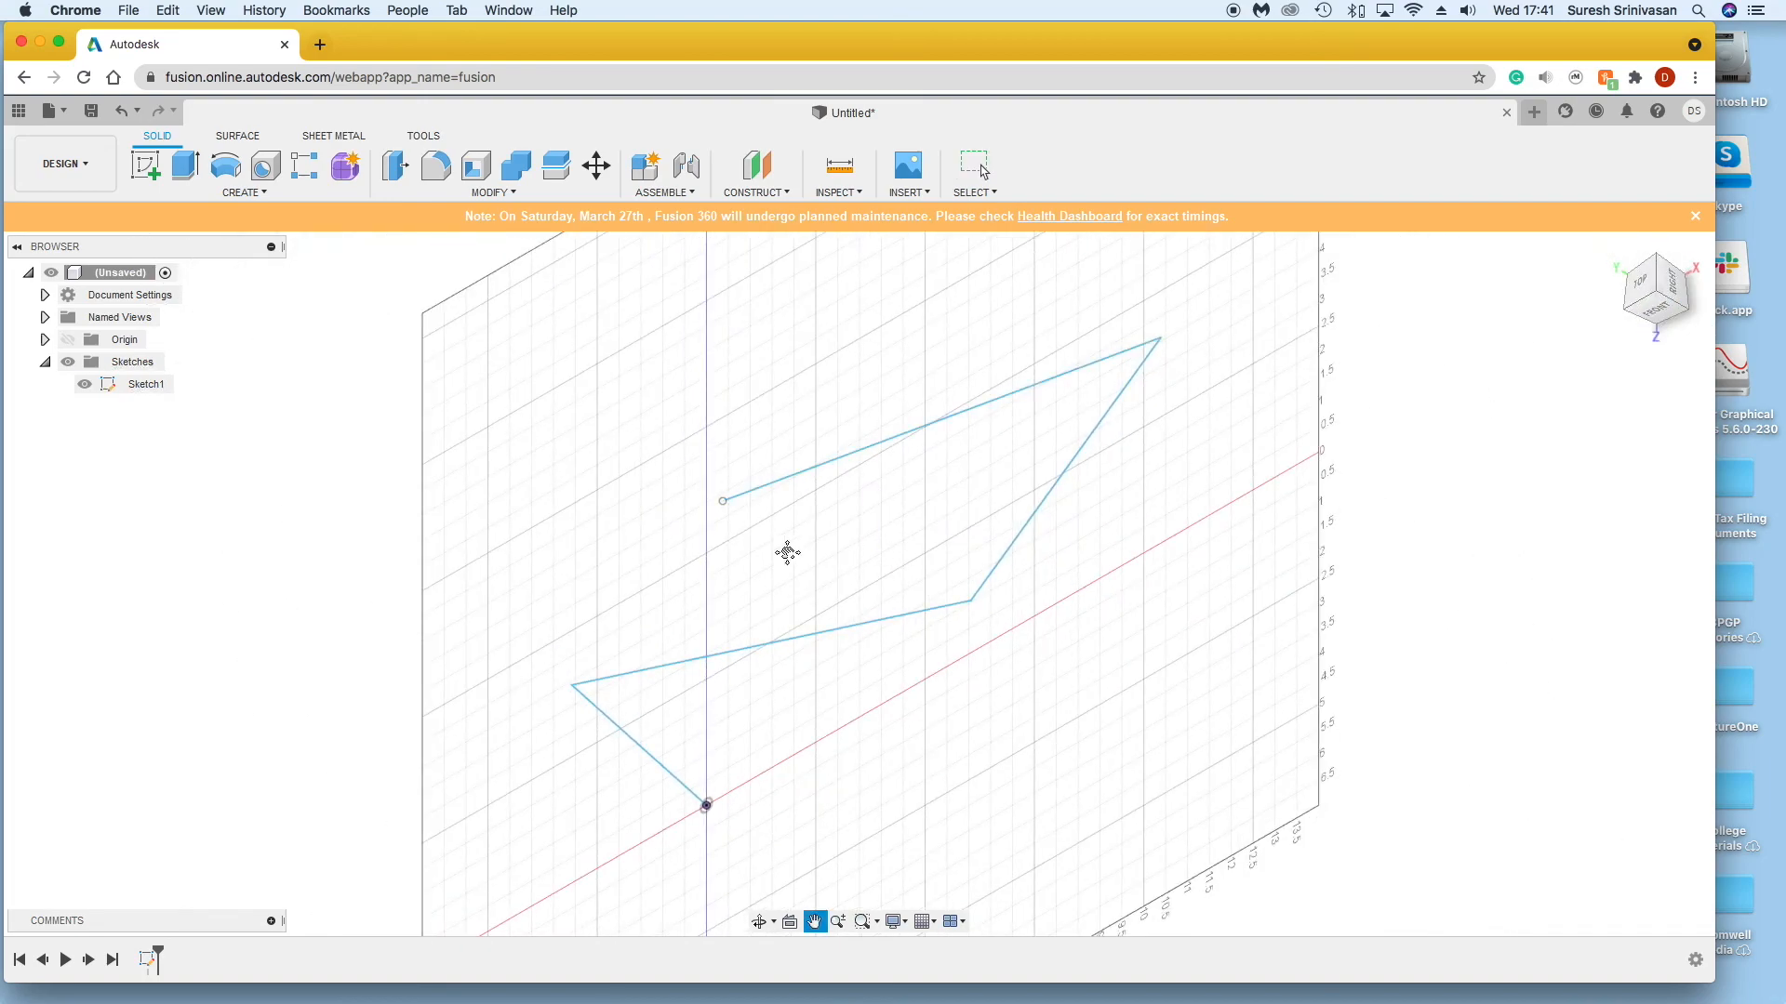